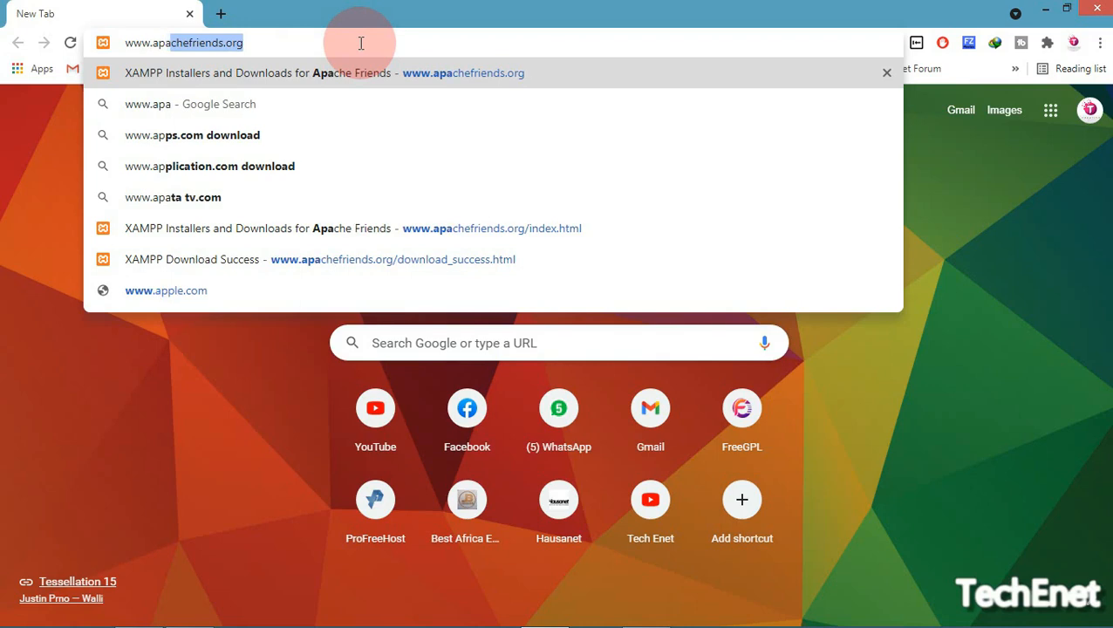
Load apachefriends.org and read through the XAMPP tagline and description paragraph
{"action": "type", "text": "chefrie"}
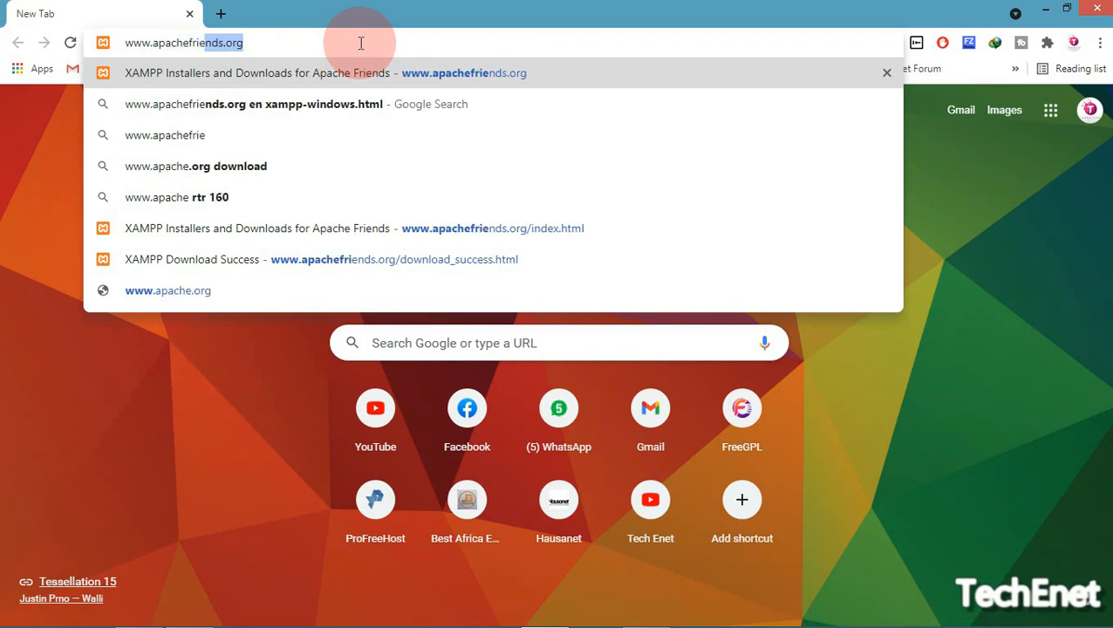
{"action": "type", "text": "nds.org"}
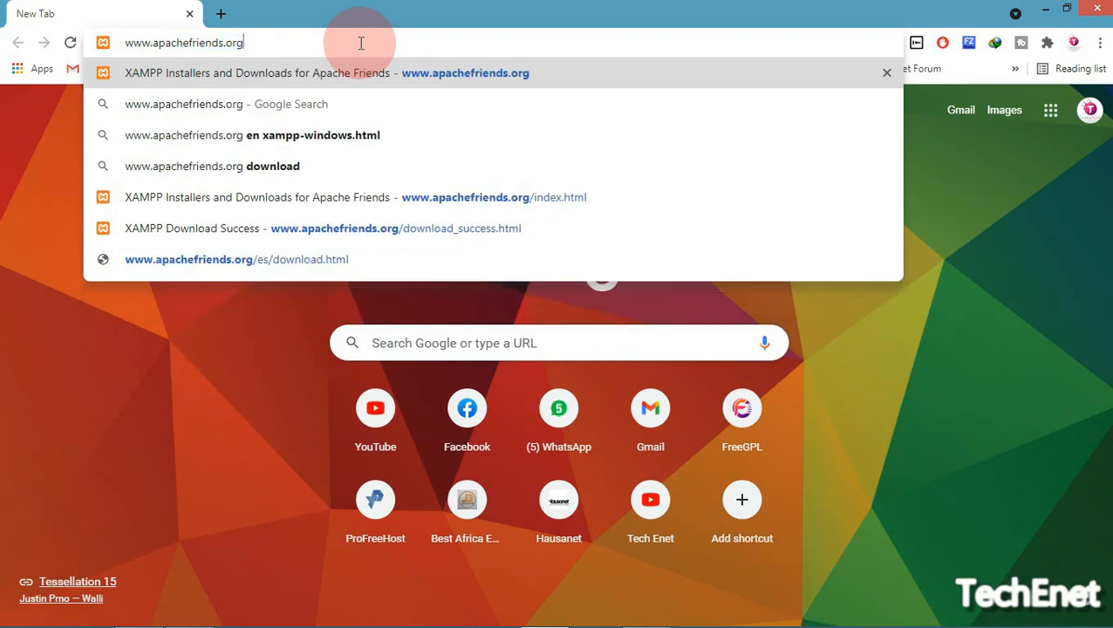
{"action": "key", "text": "Return"}
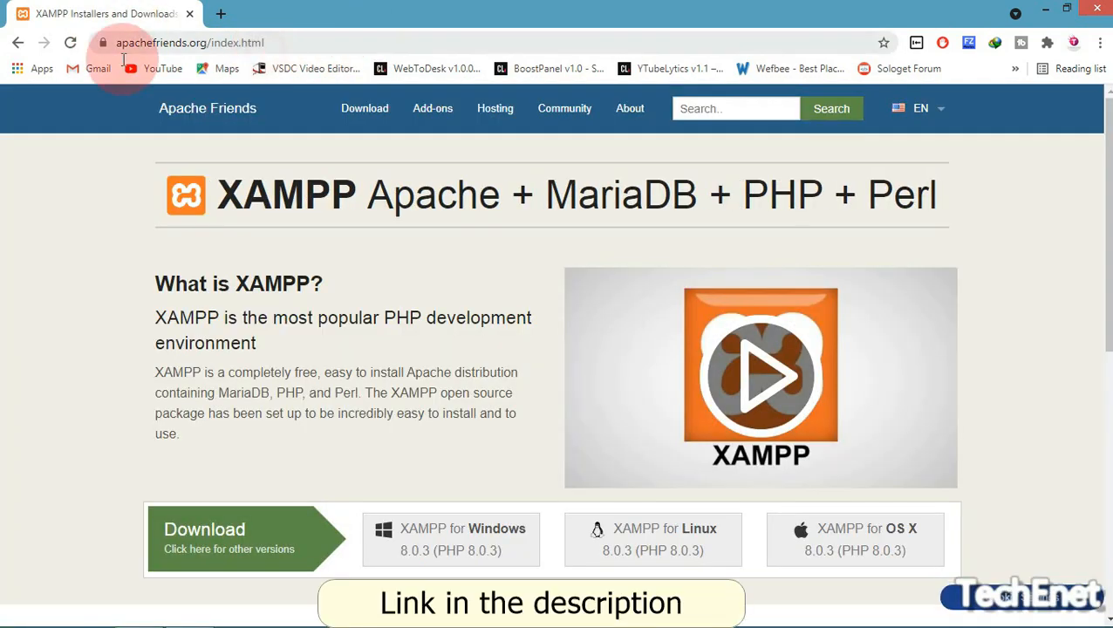
{"action": "left_click", "coordinate": [123, 56]}
{"action": "left_click", "coordinate": [247, 345]}
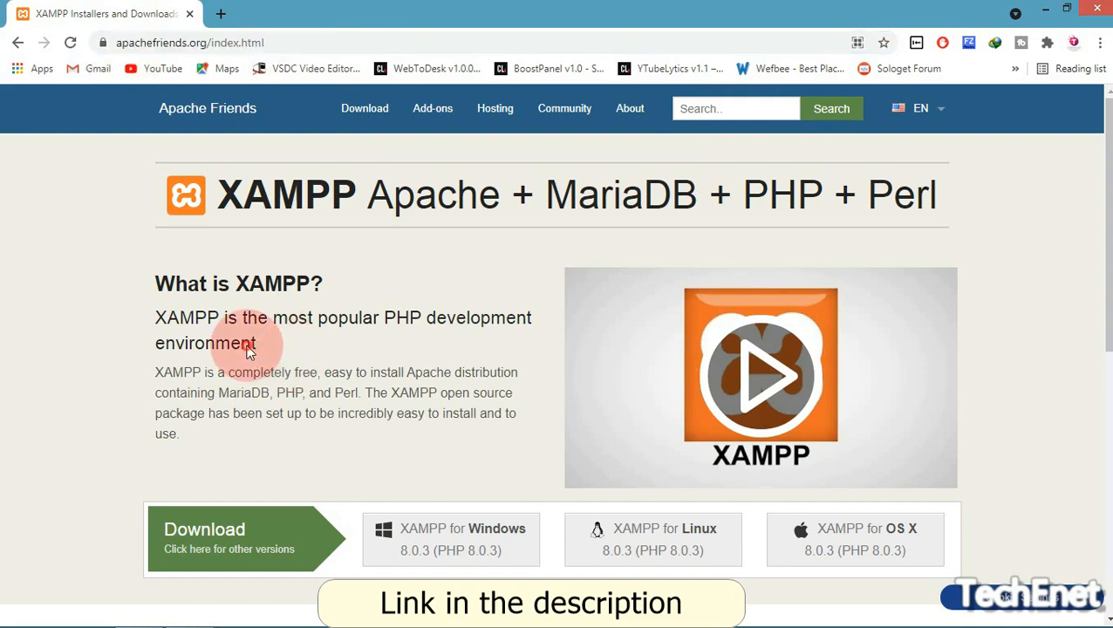
{"action": "left_click_drag", "start_coordinate": [131, 312], "coordinate": [403, 330]}
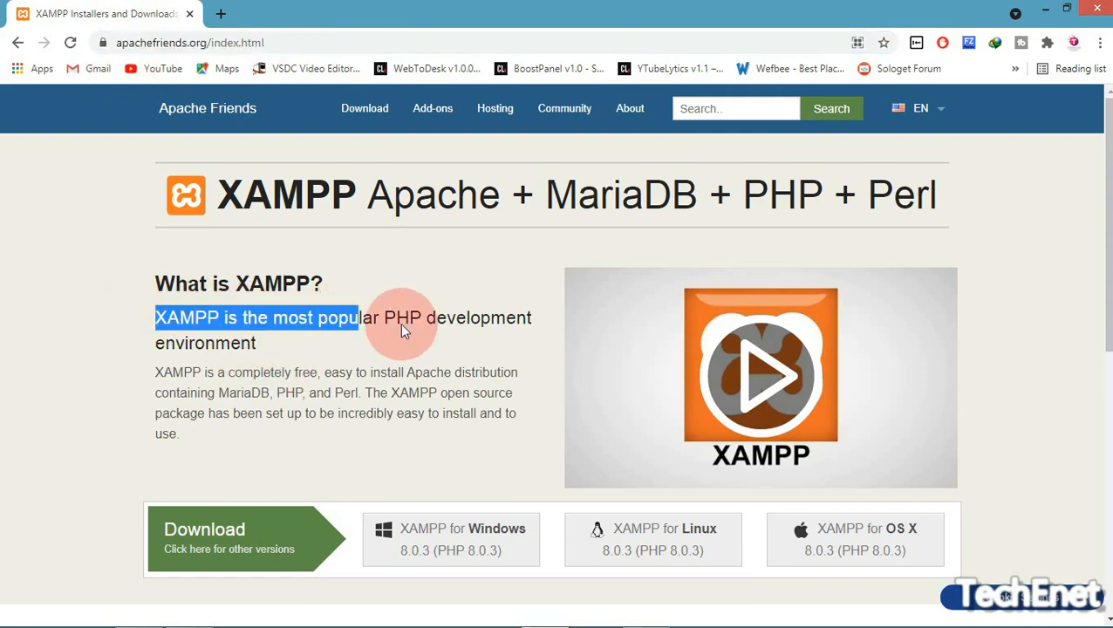
{"action": "mouse_move", "coordinate": [526, 334]}
{"action": "left_mouse_down"}
{"action": "mouse_move", "coordinate": [505, 375]}
{"action": "mouse_move", "coordinate": [520, 335]}
{"action": "left_mouse_up"}
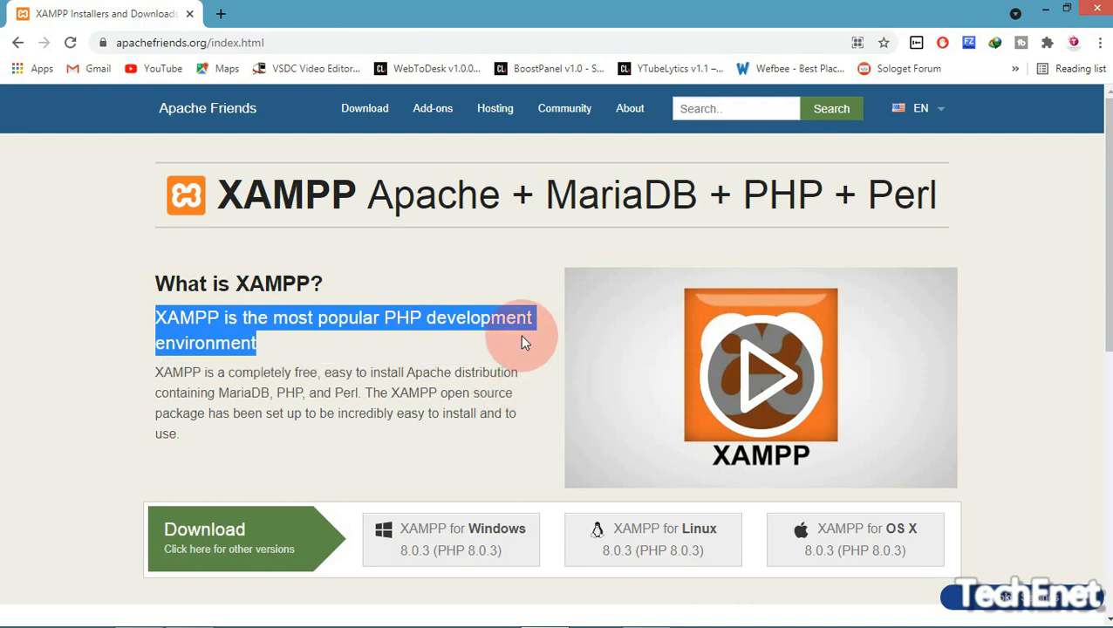
{"action": "left_click", "coordinate": [57, 406]}
{"action": "left_click_drag", "start_coordinate": [120, 368], "coordinate": [496, 393]}
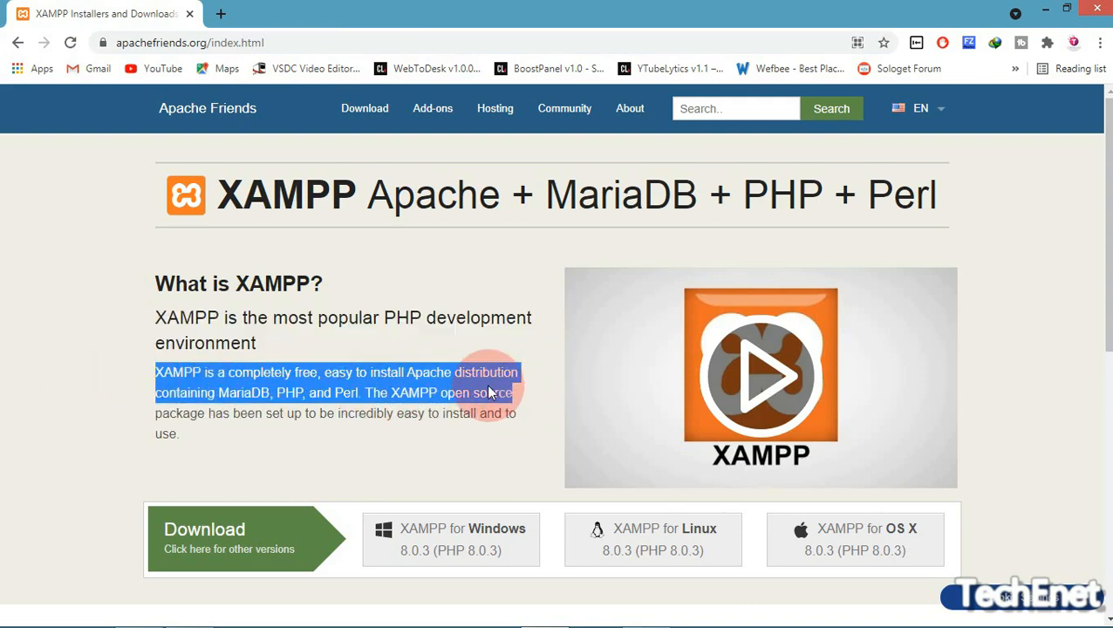
{"action": "left_click", "coordinate": [197, 432]}
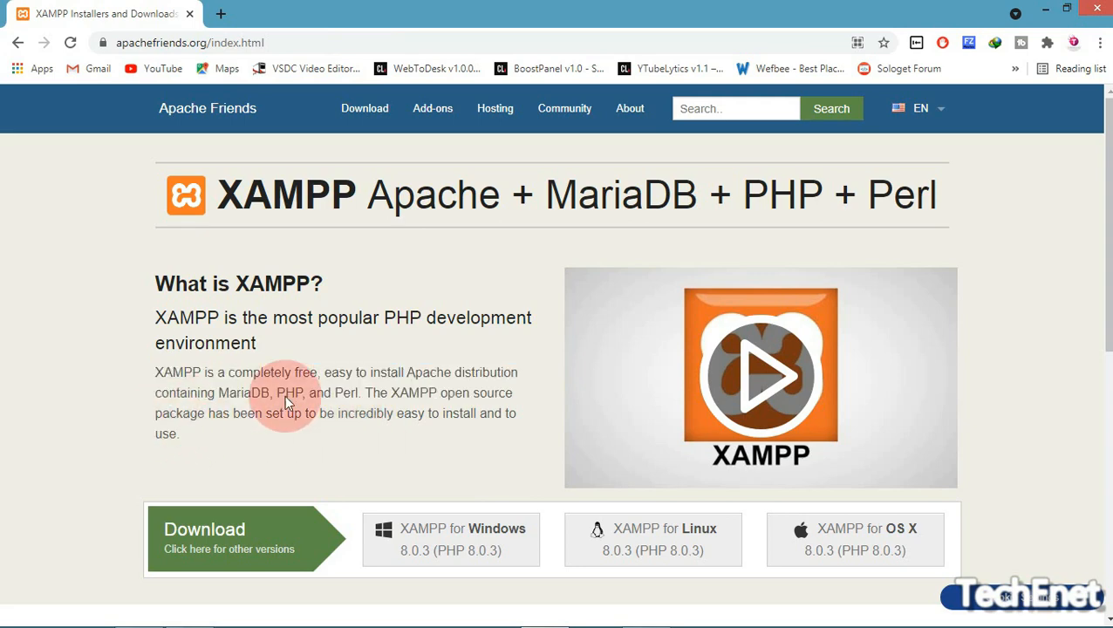
{"action": "left_click_drag", "start_coordinate": [229, 393], "coordinate": [522, 397]}
{"action": "left_click", "coordinate": [188, 413]}
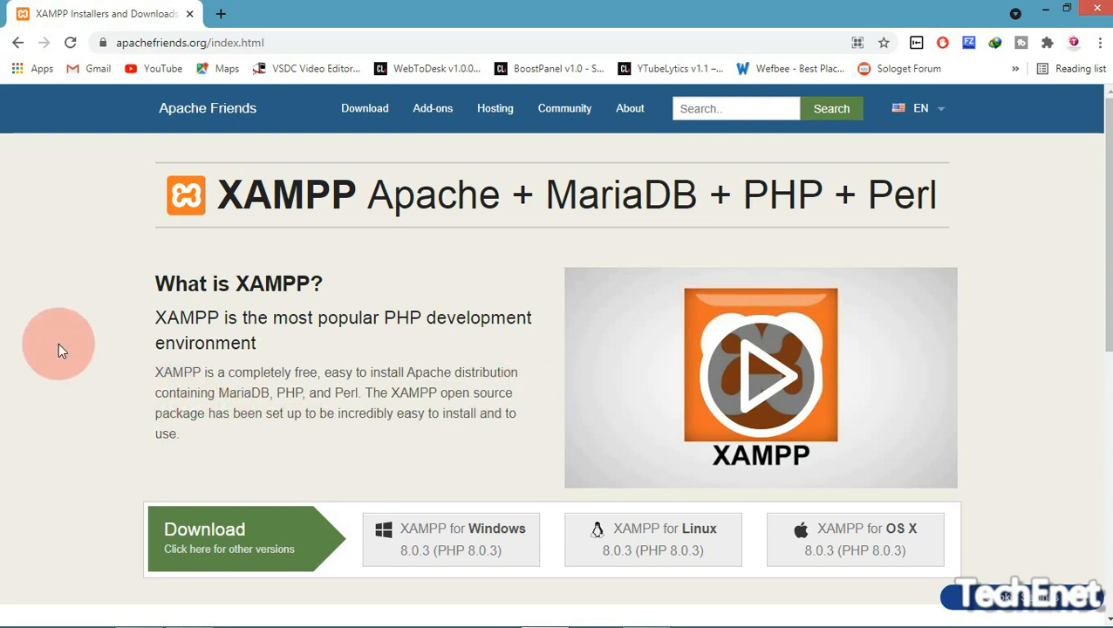
{"action": "left_click_drag", "start_coordinate": [154, 390], "coordinate": [473, 443]}
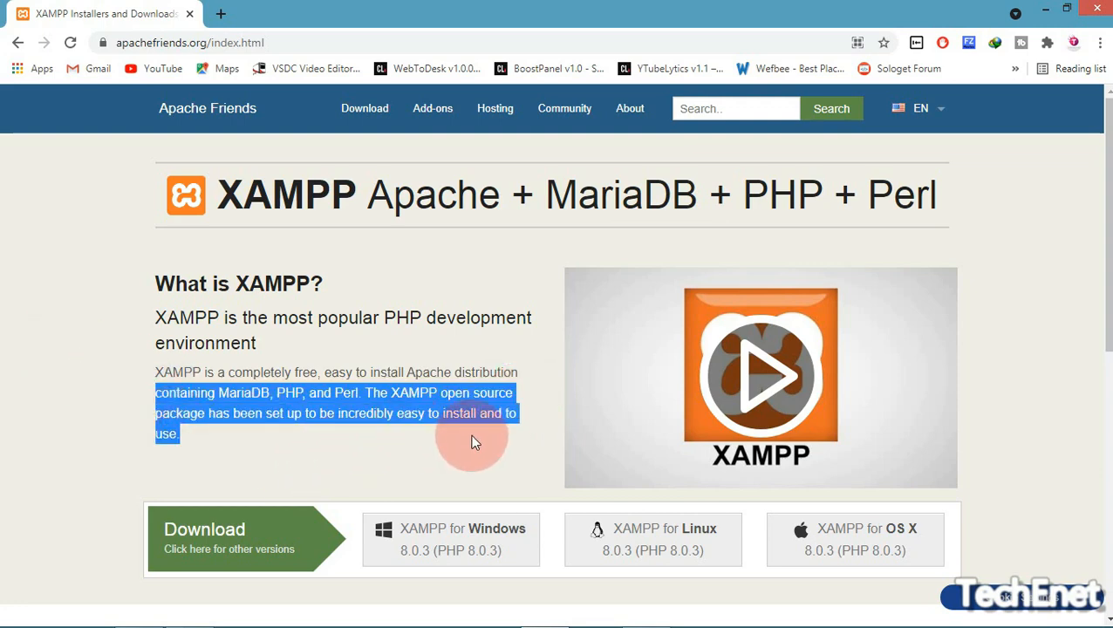
{"action": "left_click", "coordinate": [378, 446]}
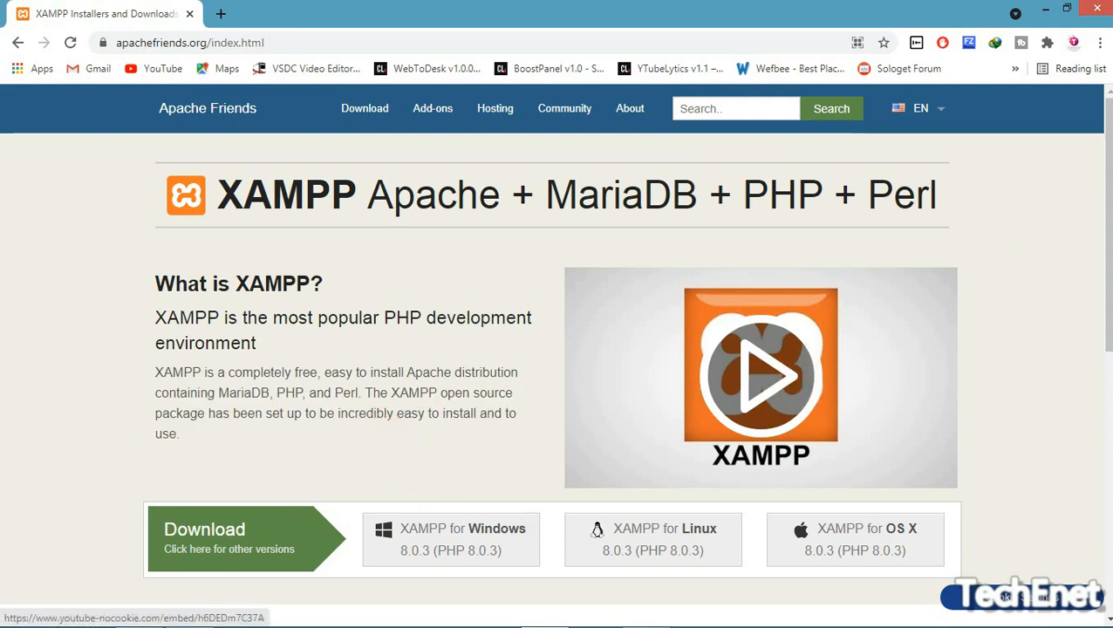
Review the download banner and start downloading the XAMPP for Windows 8.0.3 installer
{"action": "scroll", "coordinate": [526, 263], "scroll_direction": "down", "scroll_amount": 2}
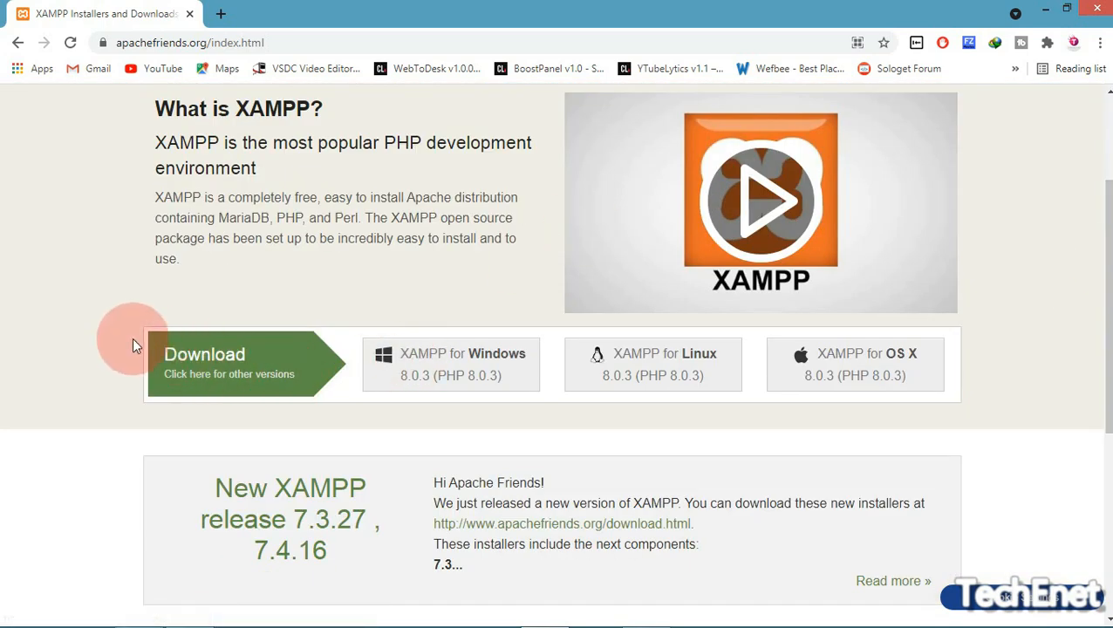
{"action": "left_click_drag", "start_coordinate": [167, 353], "coordinate": [332, 361]}
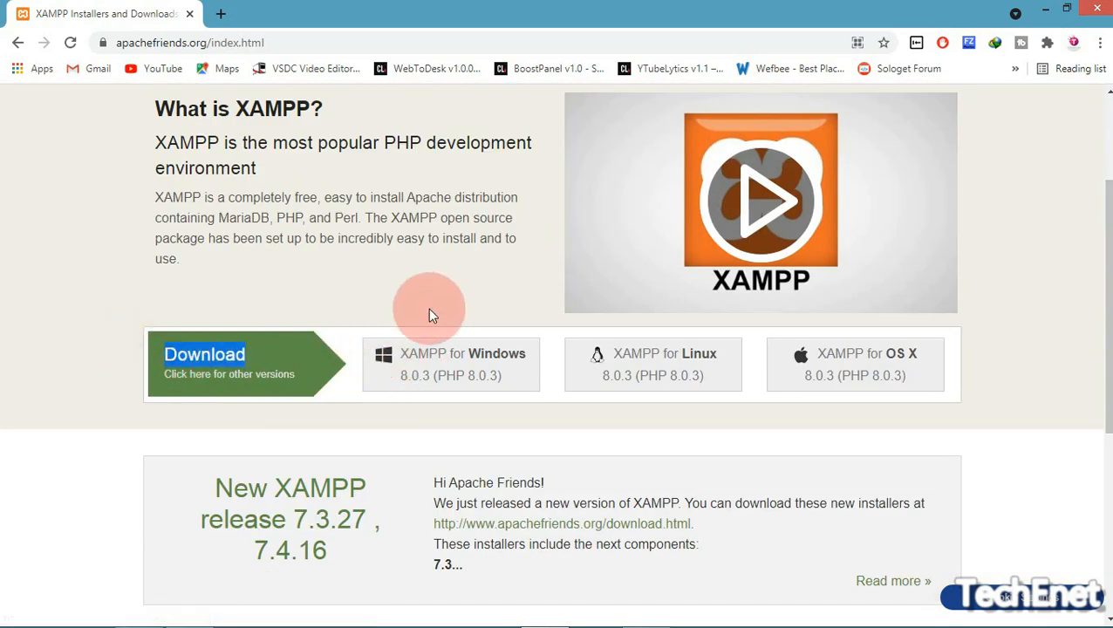
{"action": "left_click_drag", "start_coordinate": [353, 313], "coordinate": [508, 436]}
{"action": "left_click", "coordinate": [591, 419]}
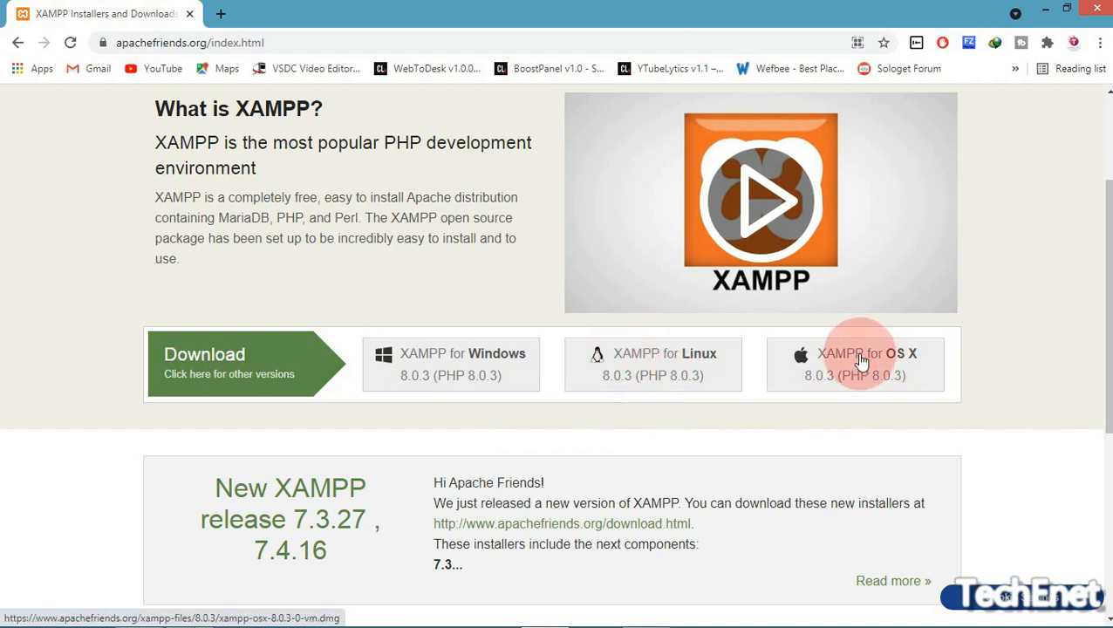
{"action": "left_click", "coordinate": [433, 370]}
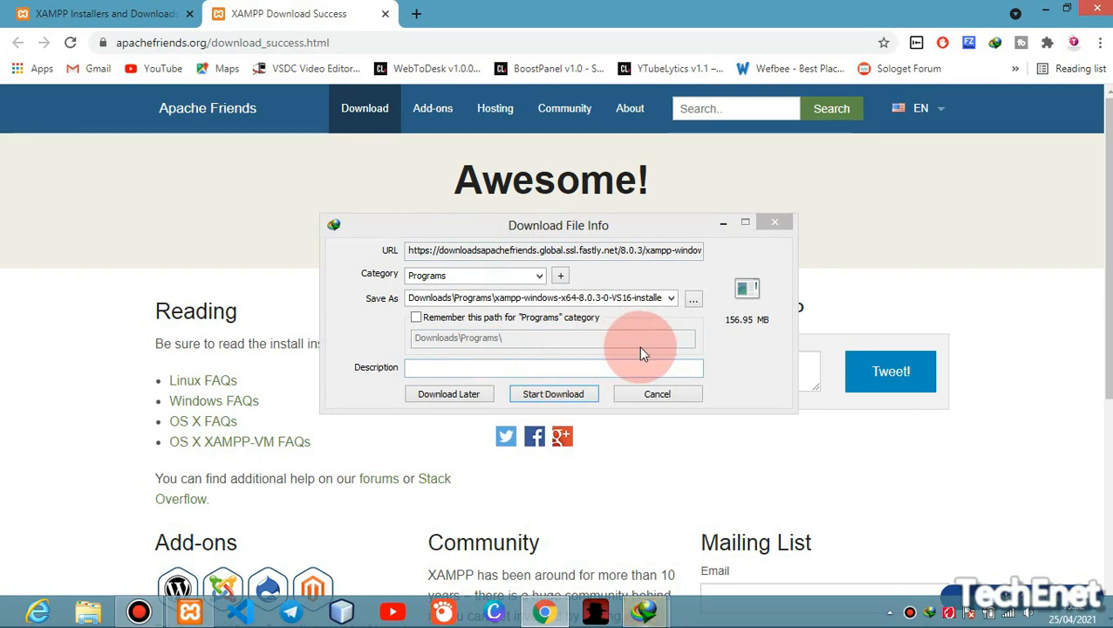
Cancel the download manager's capture of the XAMPP installer and decline sending a report
{"action": "left_click", "coordinate": [658, 395]}
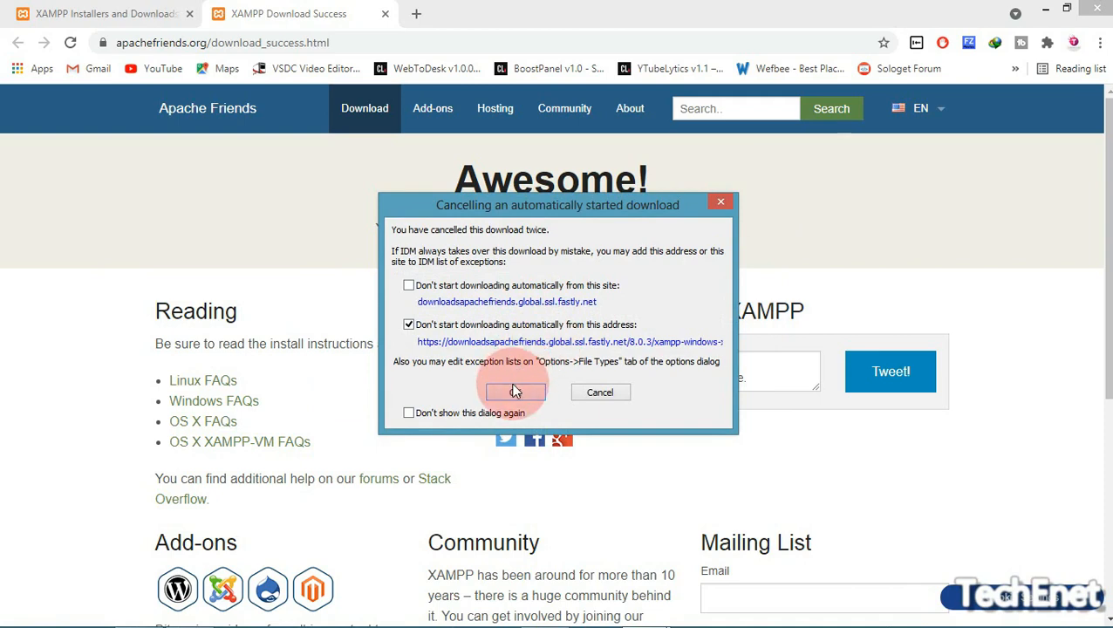
{"action": "left_click", "coordinate": [408, 324]}
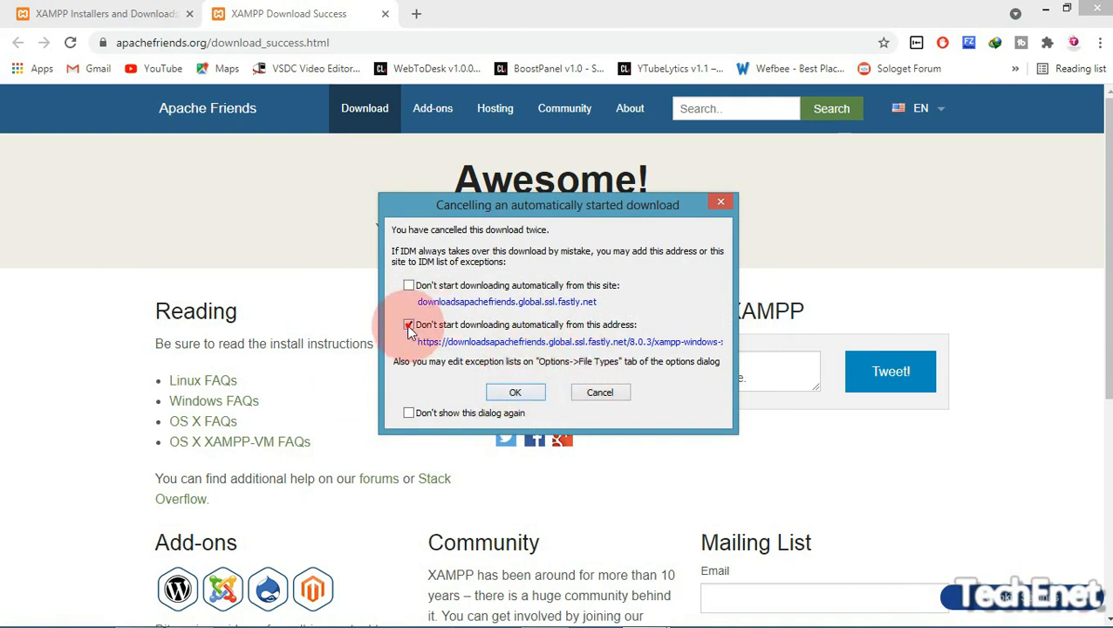
{"action": "left_click", "coordinate": [519, 392]}
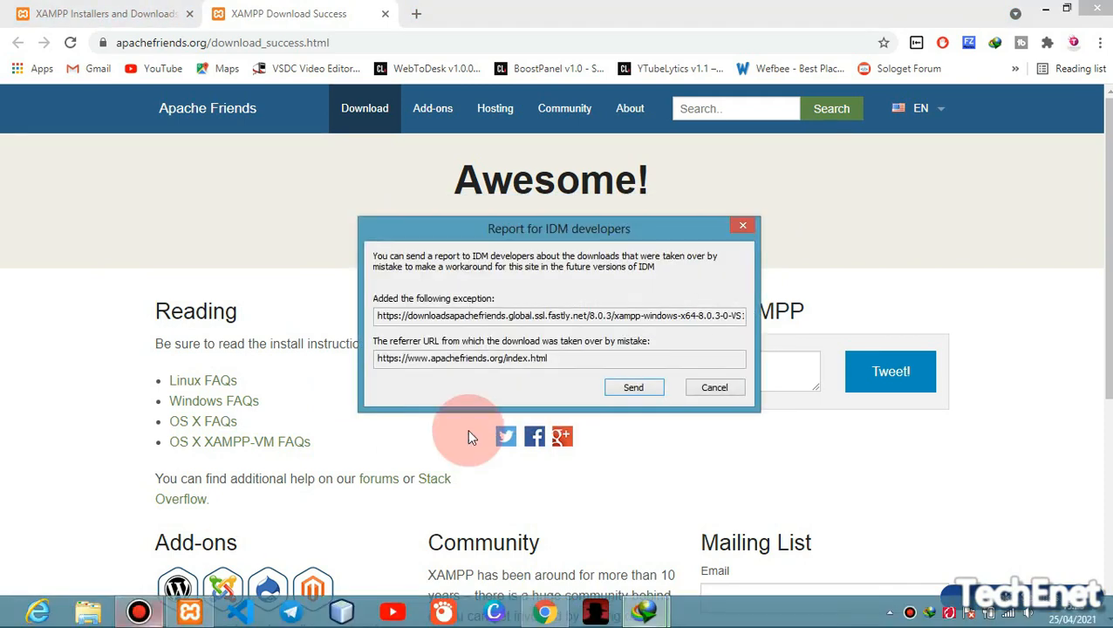
{"action": "left_click", "coordinate": [714, 388]}
Reposition and minimise the XAMPP Control Panel, then return to Chrome
{"action": "mouse_move", "coordinate": [13, 609]}
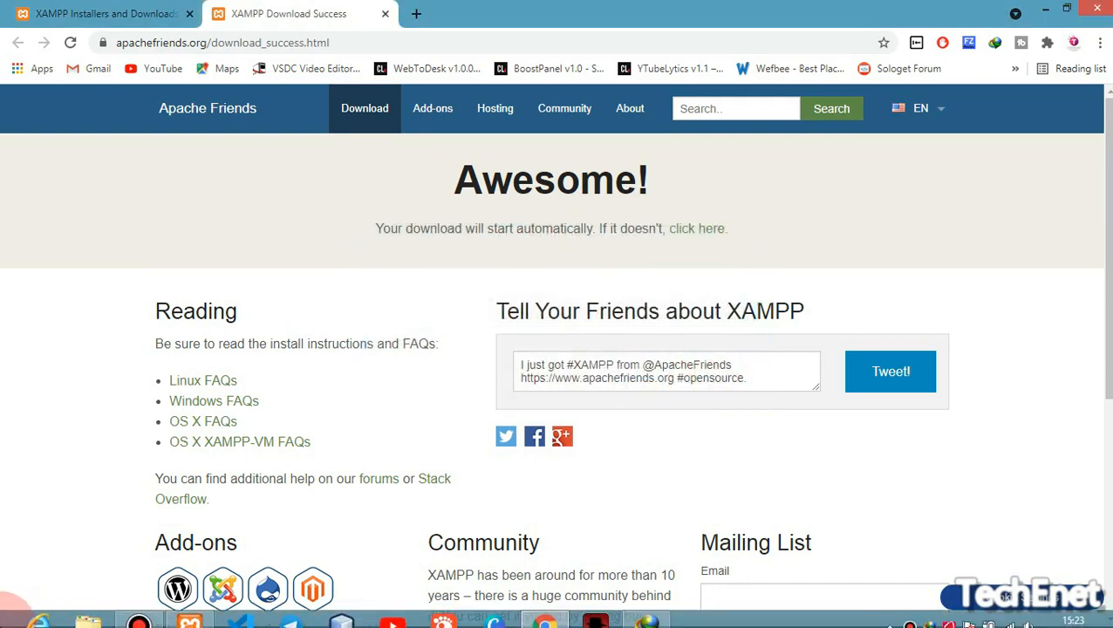
{"action": "left_click", "coordinate": [190, 615]}
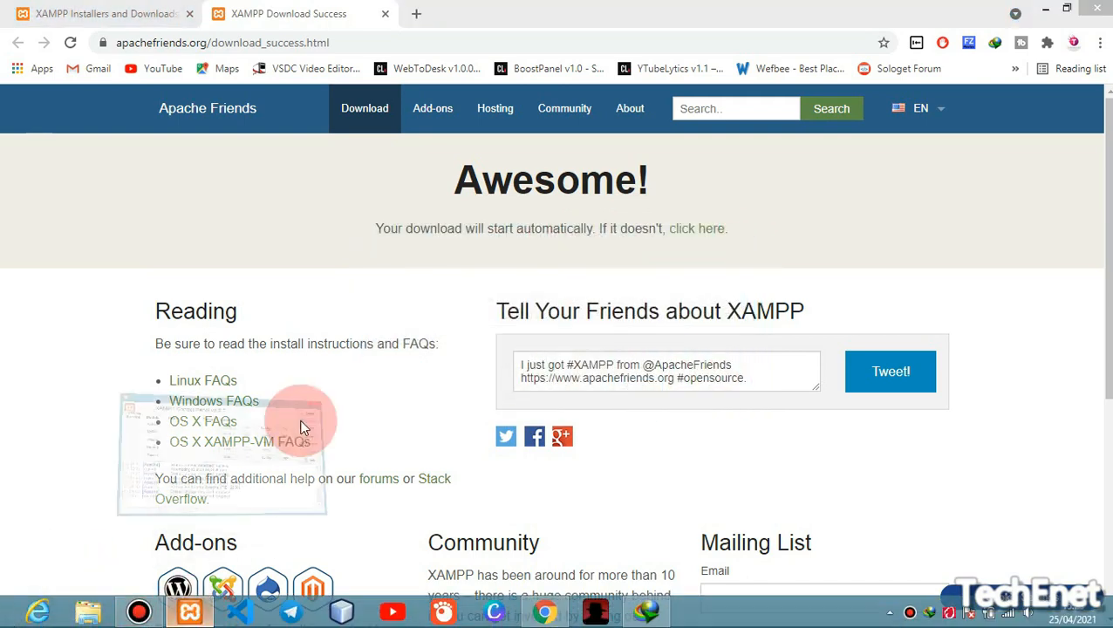
{"action": "left_click_drag", "start_coordinate": [212, 12], "coordinate": [375, 48]}
{"action": "left_click", "coordinate": [567, 24]}
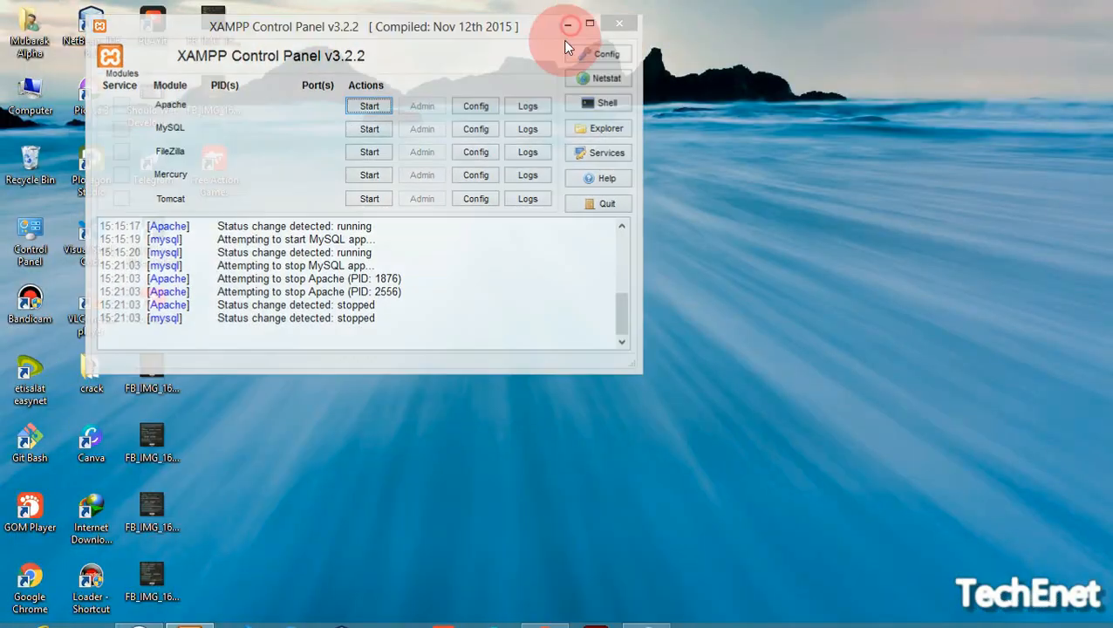
{"action": "left_click", "coordinate": [546, 614]}
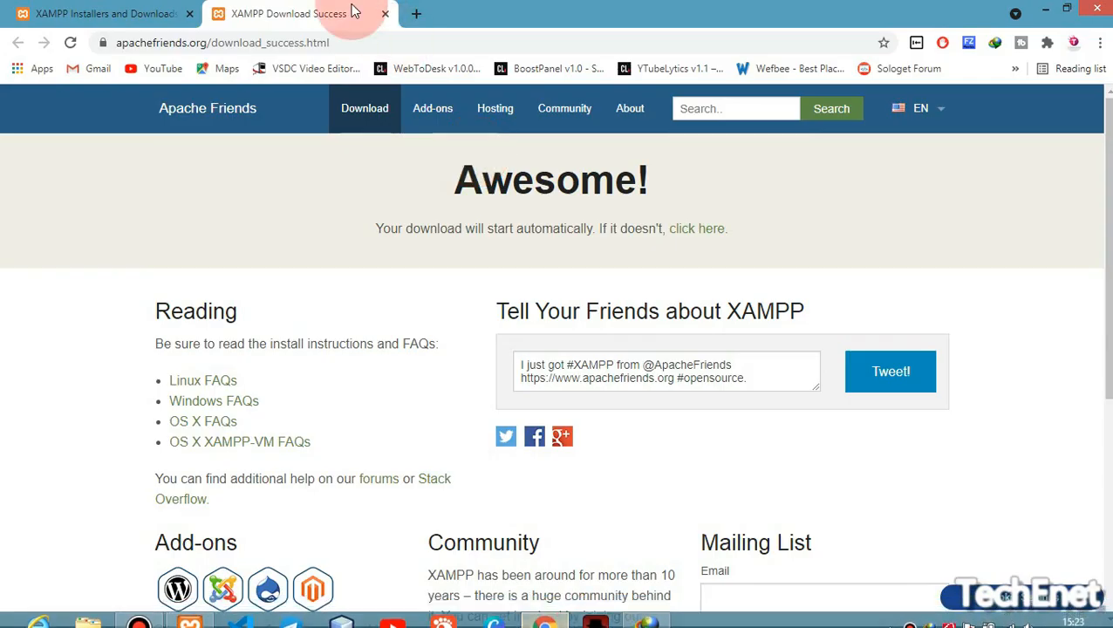
Close the XAMPP download tab and go to wordpress.org's Get WordPress page
{"action": "left_click", "coordinate": [385, 15]}
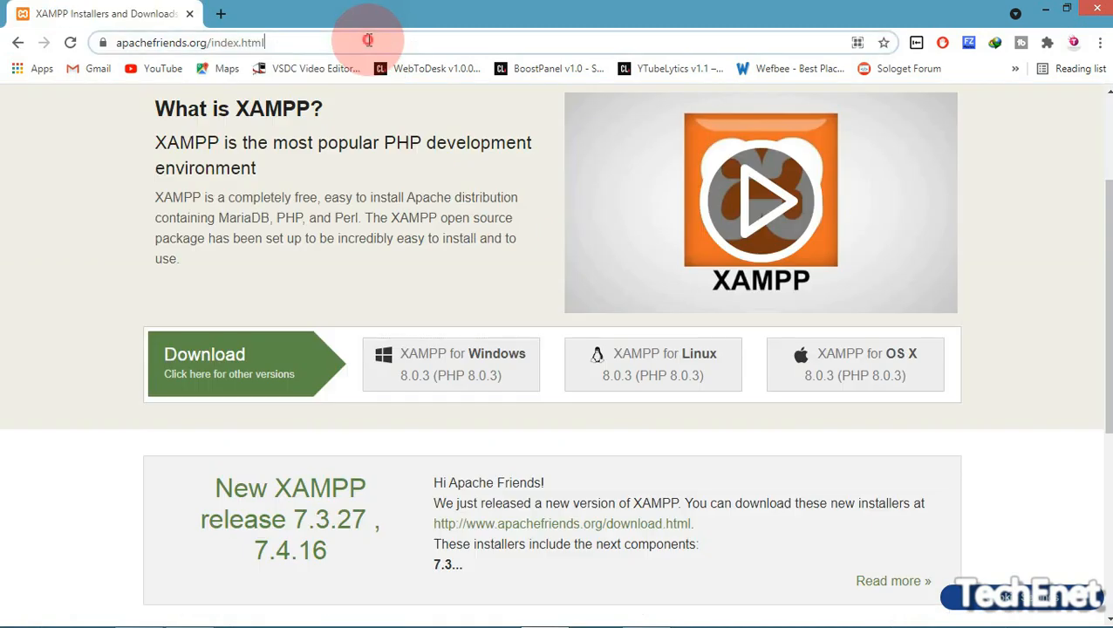
{"action": "left_click", "coordinate": [367, 39]}
{"action": "type", "text": "wordpress"}
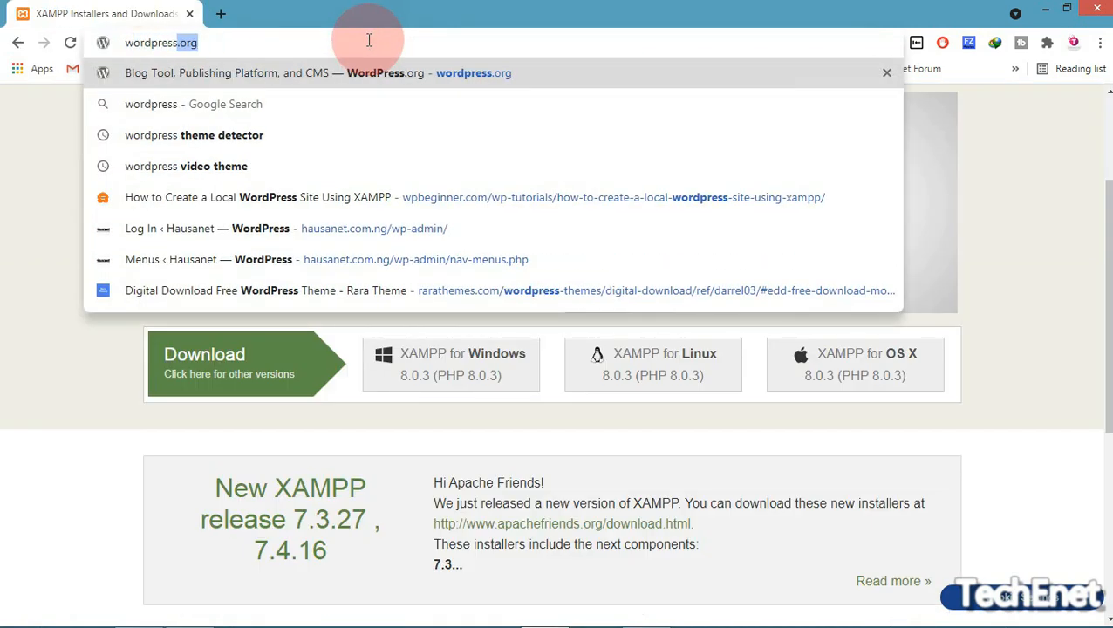
{"action": "key", "text": "Return"}
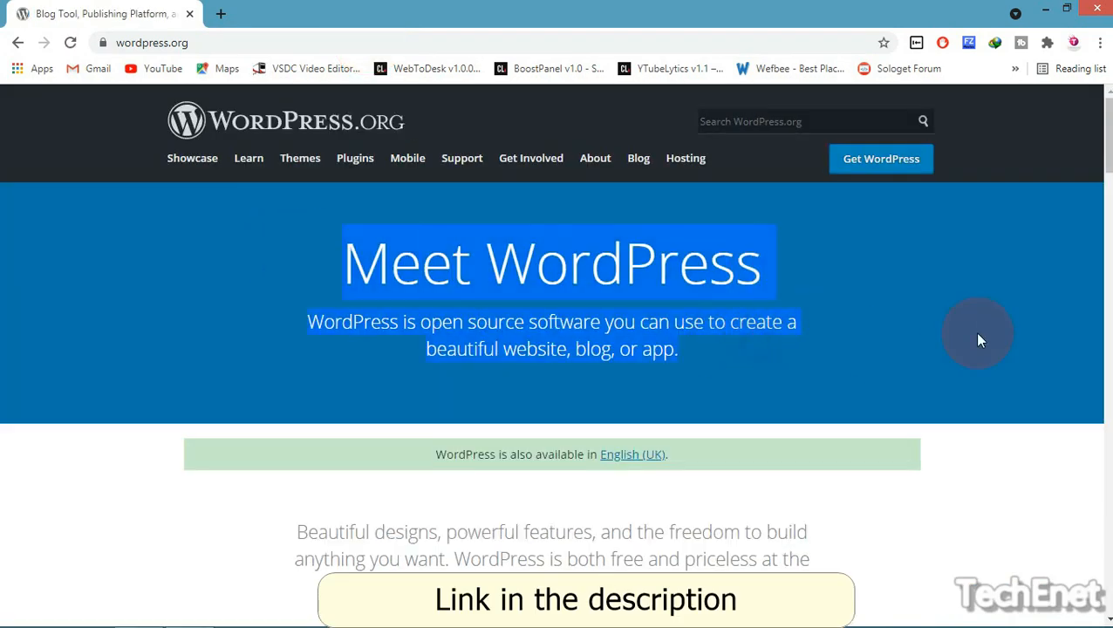
{"action": "mouse_move", "coordinate": [1108, 163]}
{"action": "left_mouse_down"}
{"action": "mouse_move", "coordinate": [1108, 603]}
{"action": "mouse_move", "coordinate": [1106, 144]}
{"action": "left_mouse_up"}
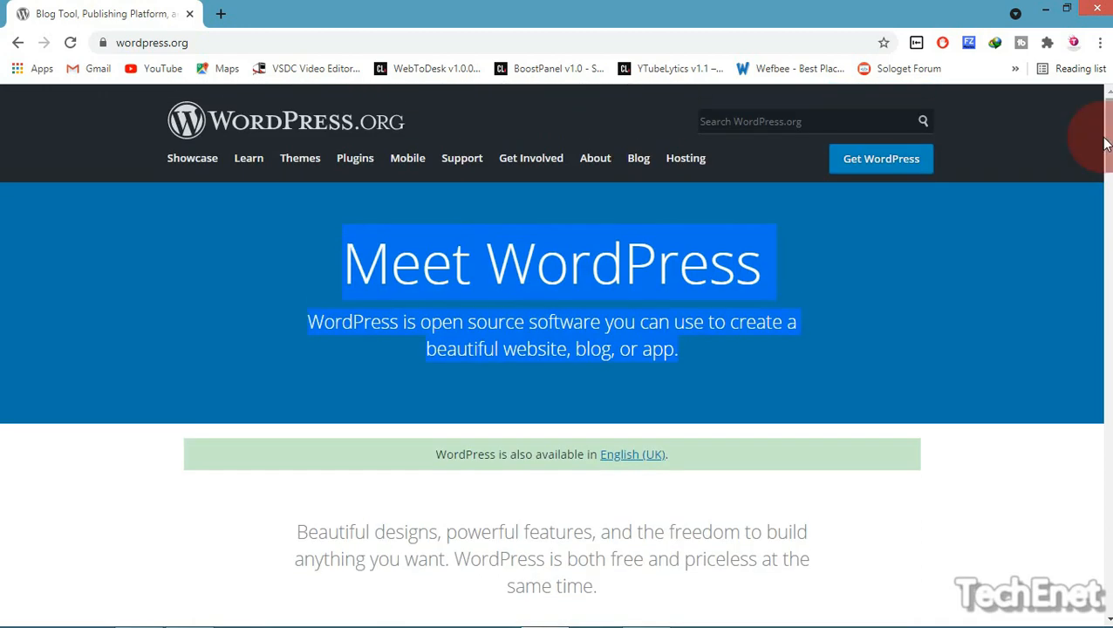
{"action": "left_click", "coordinate": [881, 159]}
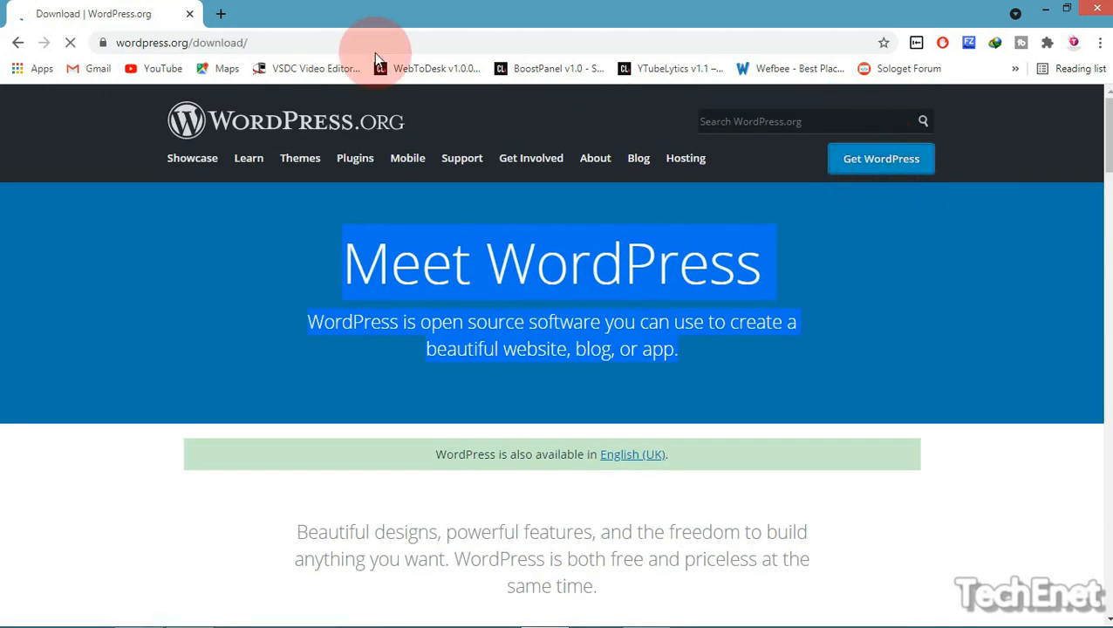
Read the Get WordPress page's notes on downloading and installing it yourself
{"action": "left_click", "coordinate": [107, 44]}
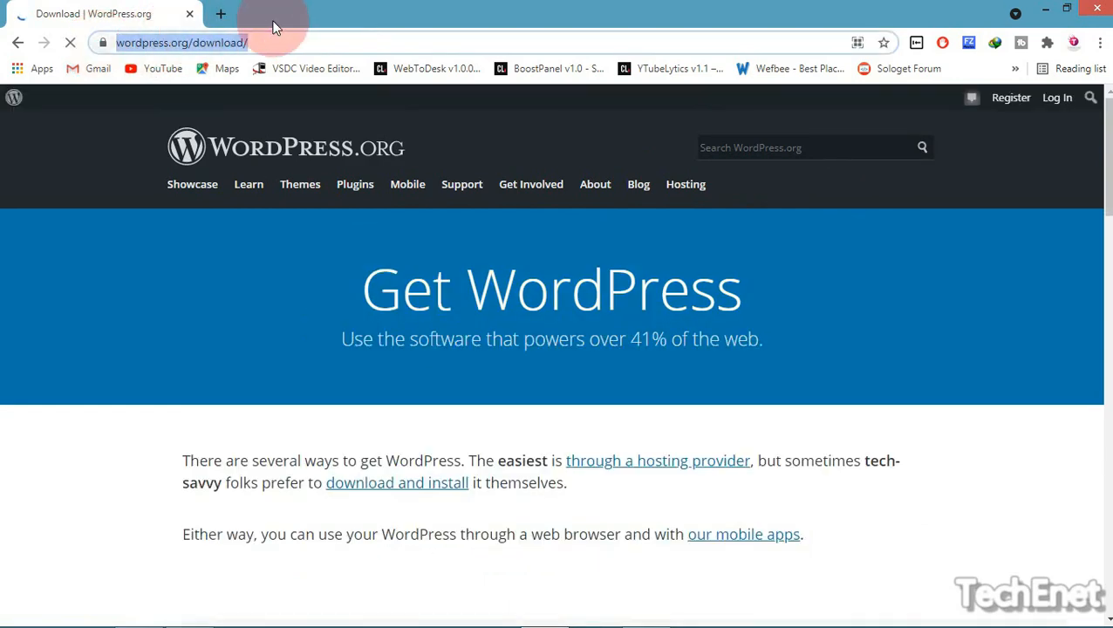
{"action": "left_click", "coordinate": [305, 43]}
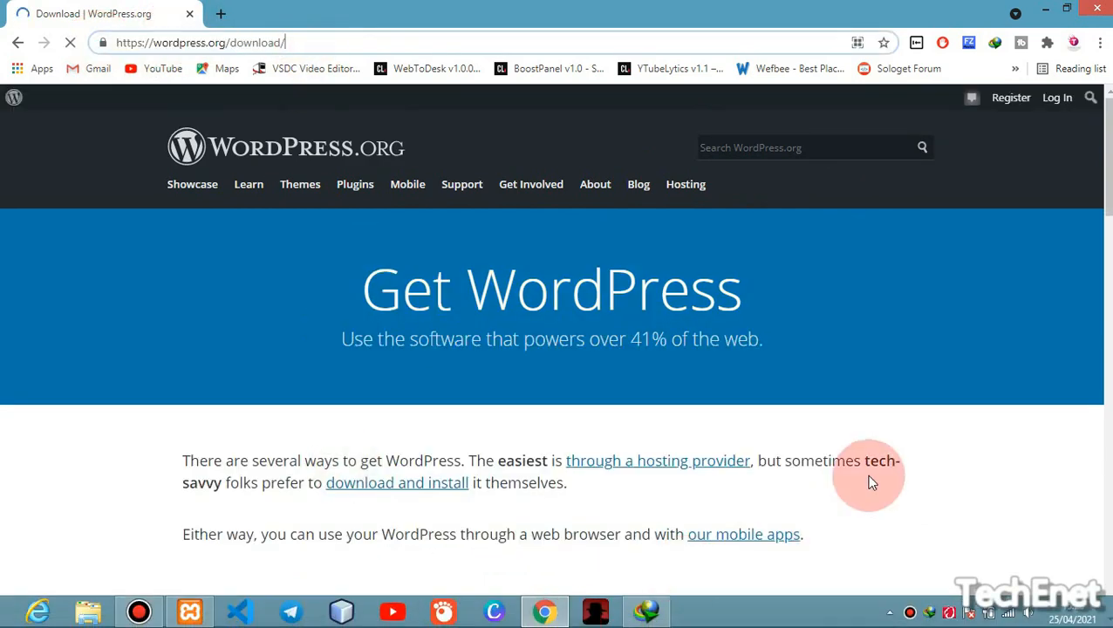
{"action": "left_click_drag", "start_coordinate": [1109, 157], "coordinate": [1108, 201]}
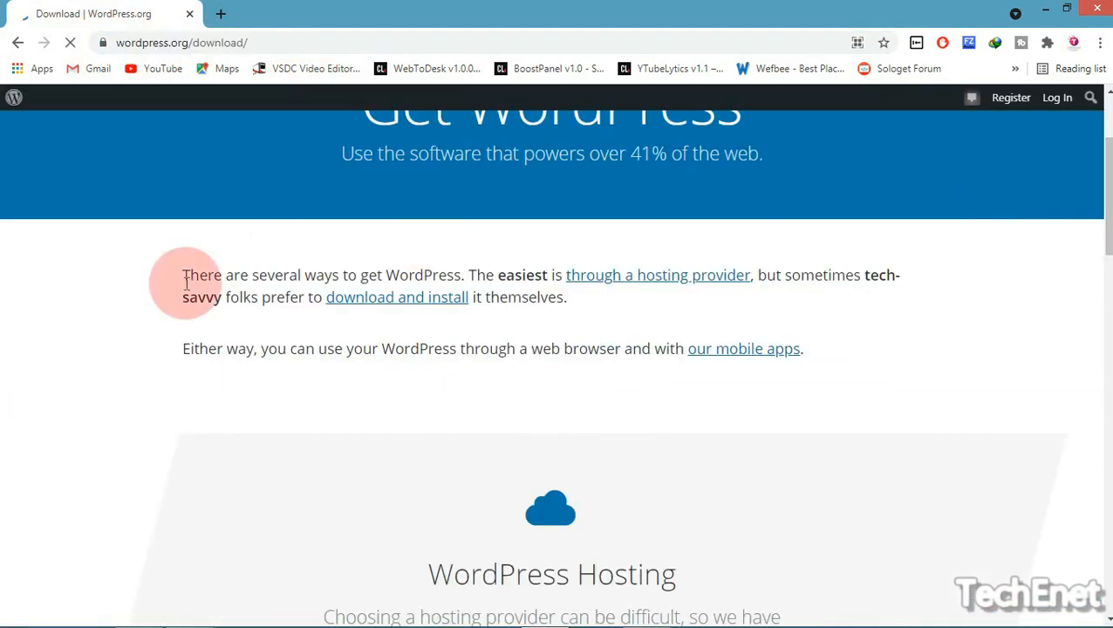
{"action": "left_click_drag", "start_coordinate": [144, 293], "coordinate": [468, 278]}
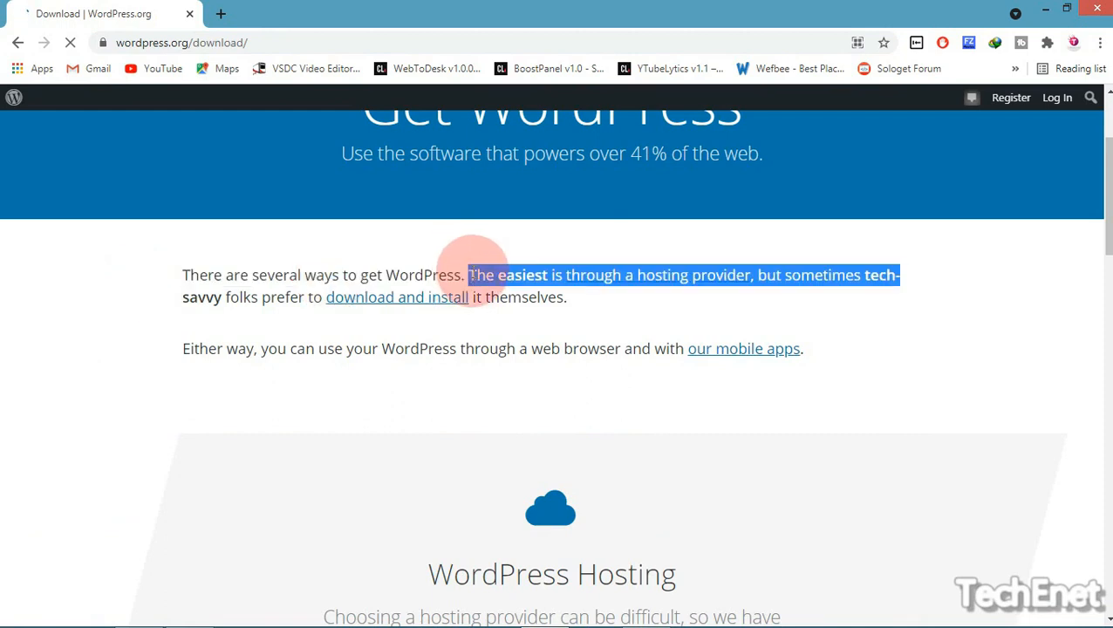
{"action": "left_click", "coordinate": [593, 302]}
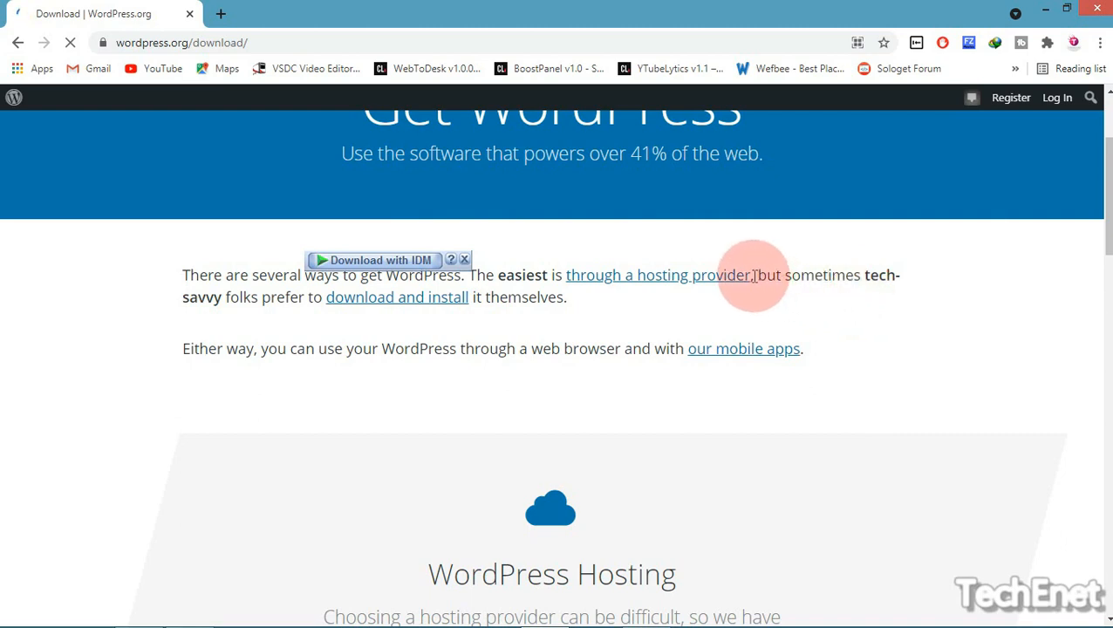
{"action": "left_click_drag", "start_coordinate": [753, 275], "coordinate": [811, 318]}
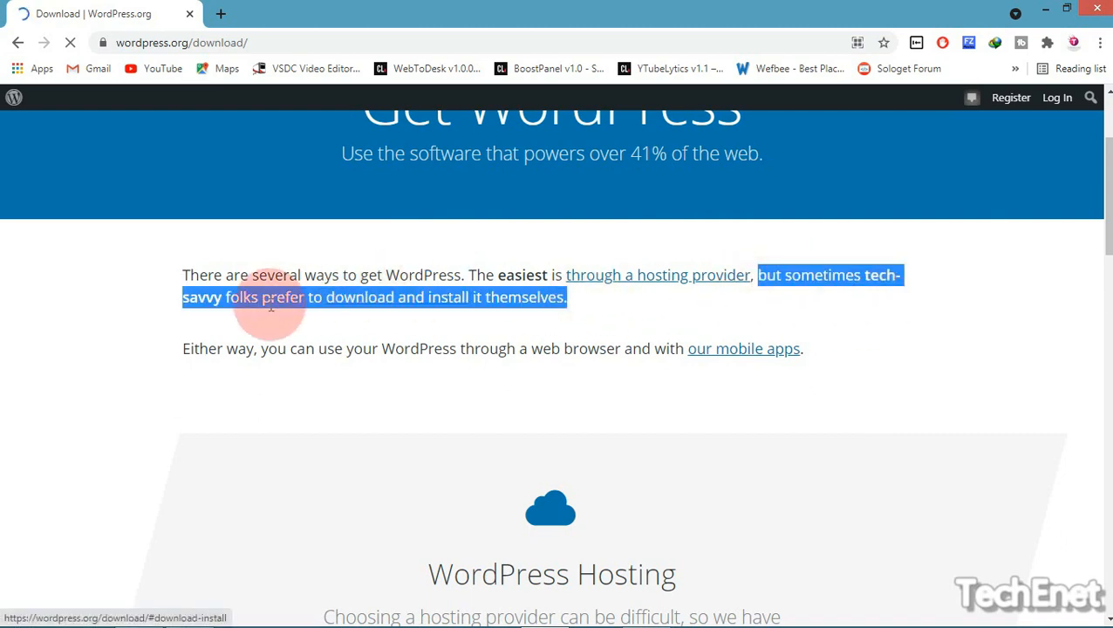
{"action": "left_click", "coordinate": [579, 307]}
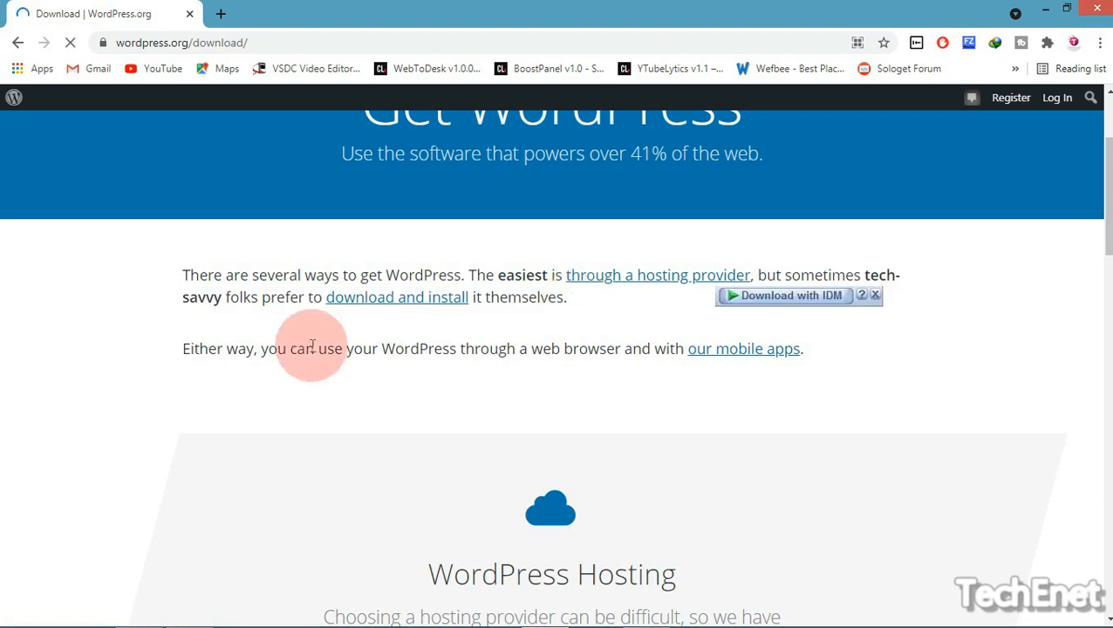
{"action": "left_click_drag", "start_coordinate": [179, 349], "coordinate": [866, 411]}
{"action": "left_click", "coordinate": [939, 364]}
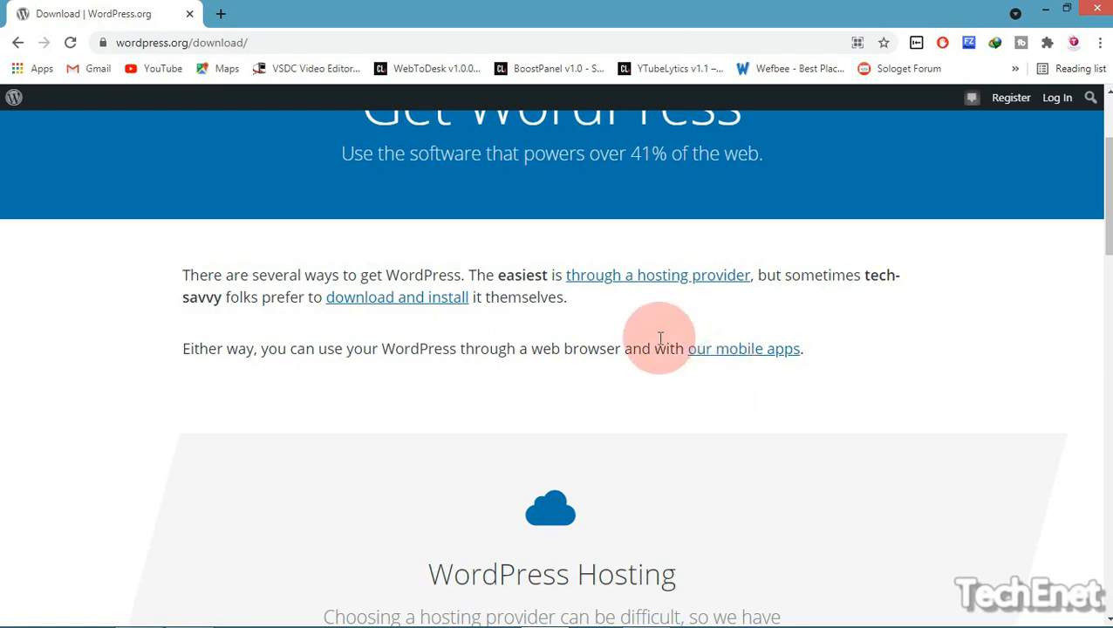
Download WordPress 5.7.1, skip the duplicate download, and minimise Chrome
{"action": "scroll", "coordinate": [557, 349], "scroll_direction": "down", "scroll_amount": 4}
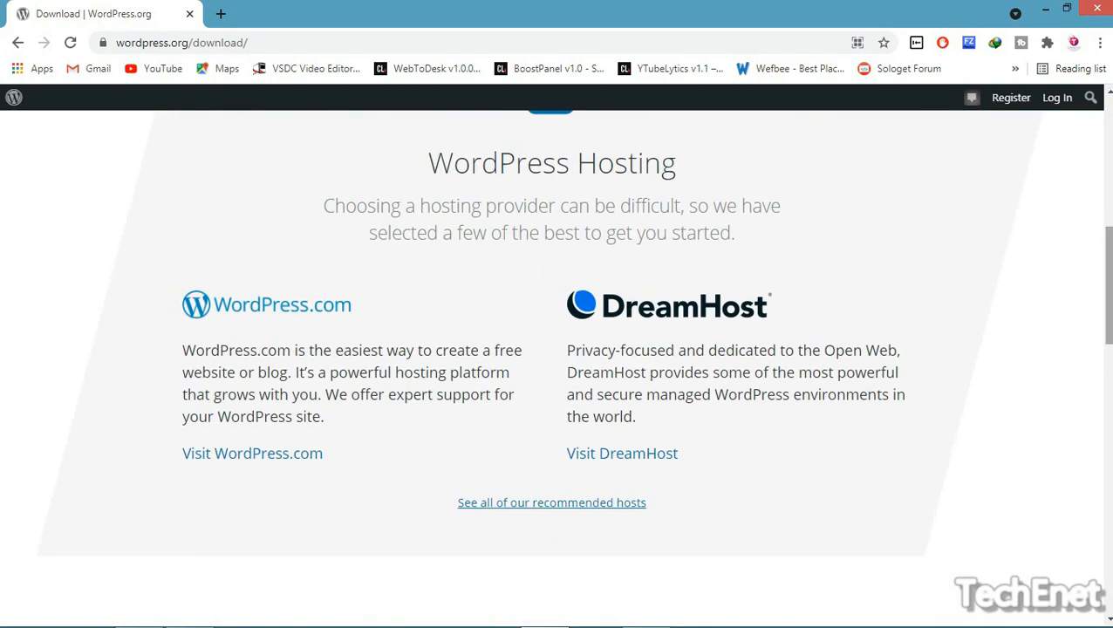
{"action": "scroll", "coordinate": [556, 349], "scroll_direction": "down", "scroll_amount": 5}
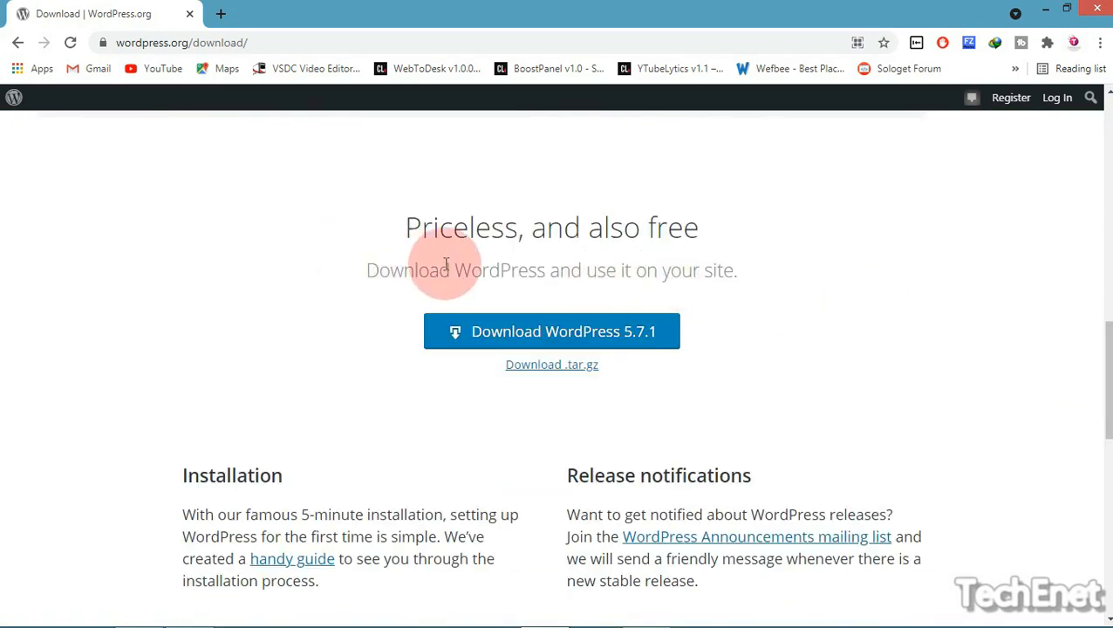
{"action": "left_click_drag", "start_coordinate": [364, 262], "coordinate": [758, 311]}
{"action": "left_click", "coordinate": [842, 366]}
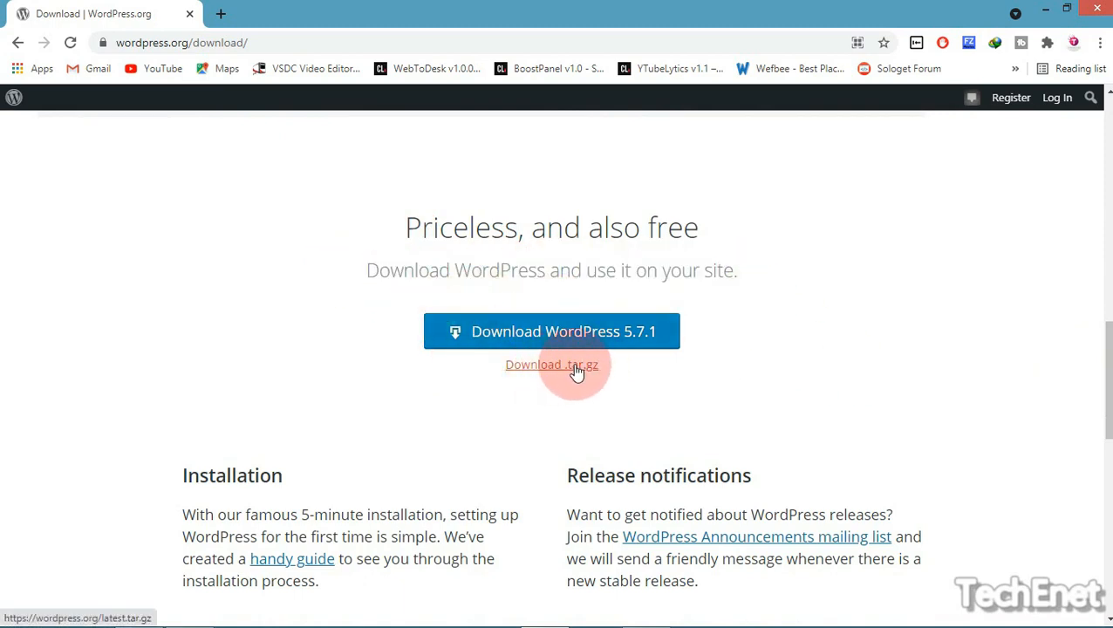
{"action": "left_click", "coordinate": [526, 333]}
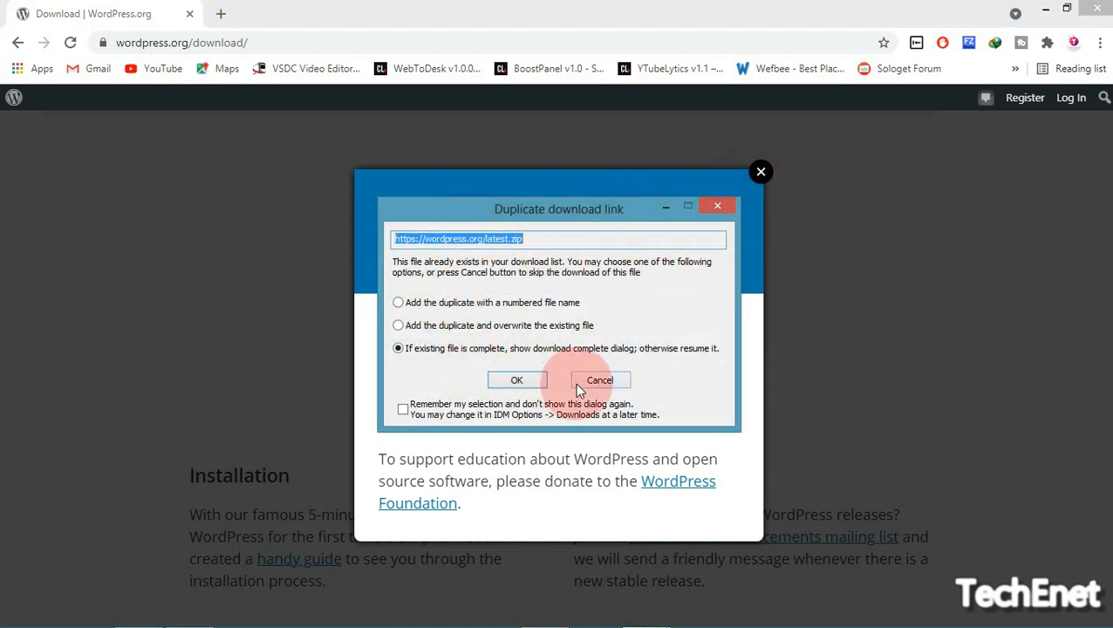
{"action": "left_click", "coordinate": [611, 381]}
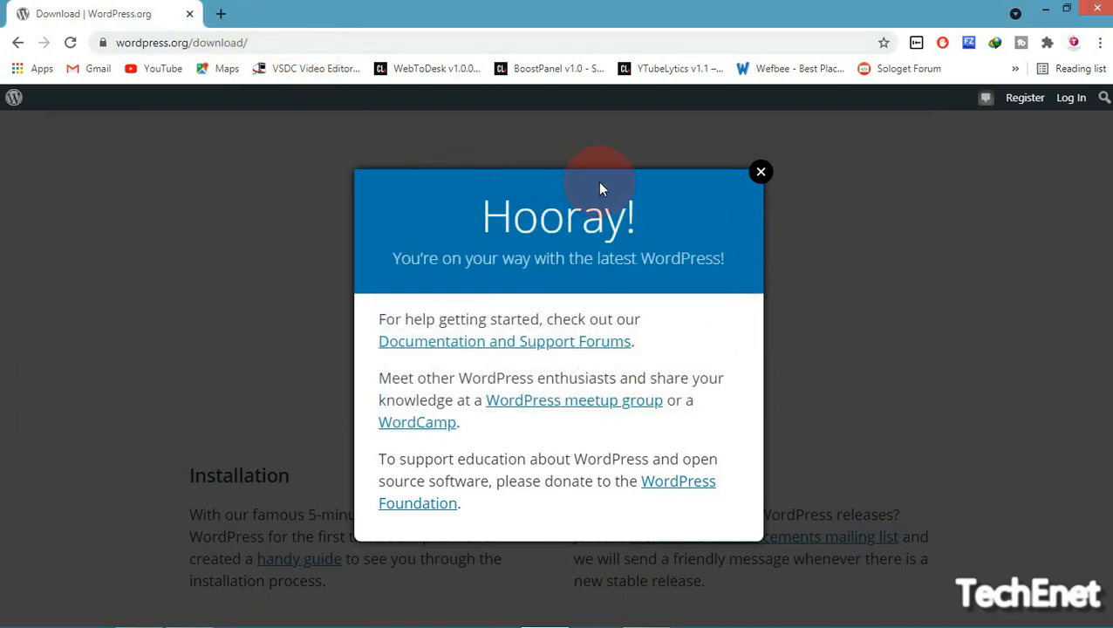
{"action": "left_click", "coordinate": [1041, 8]}
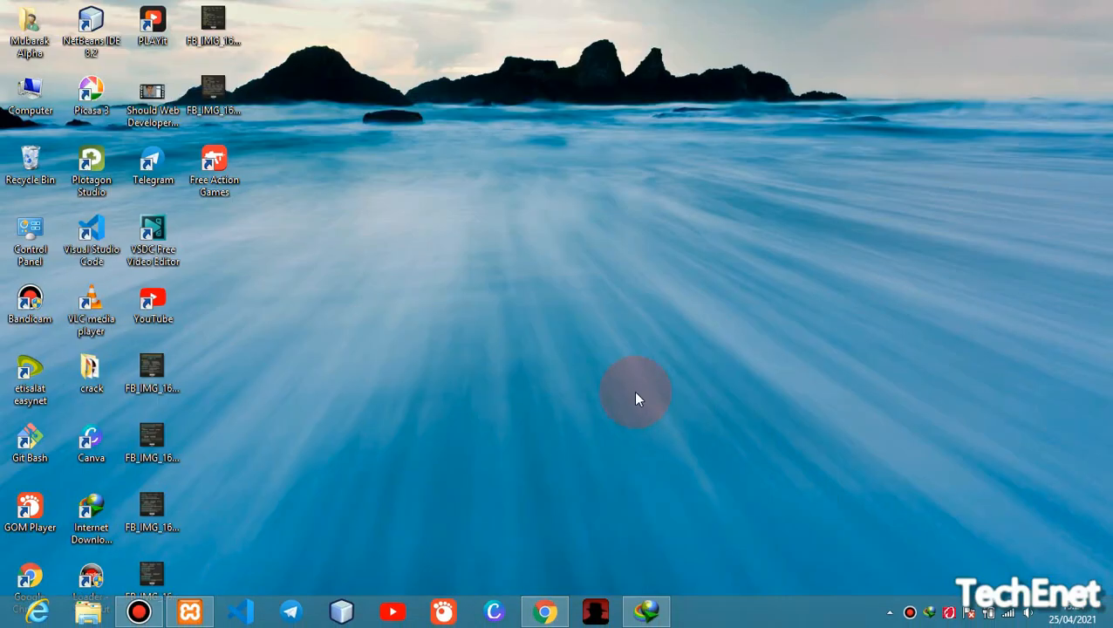
Copy wordpress-5.7.1.zip from Downloads\Compressed, then switch to the Computer drives view
{"action": "key", "text": "super+e"}
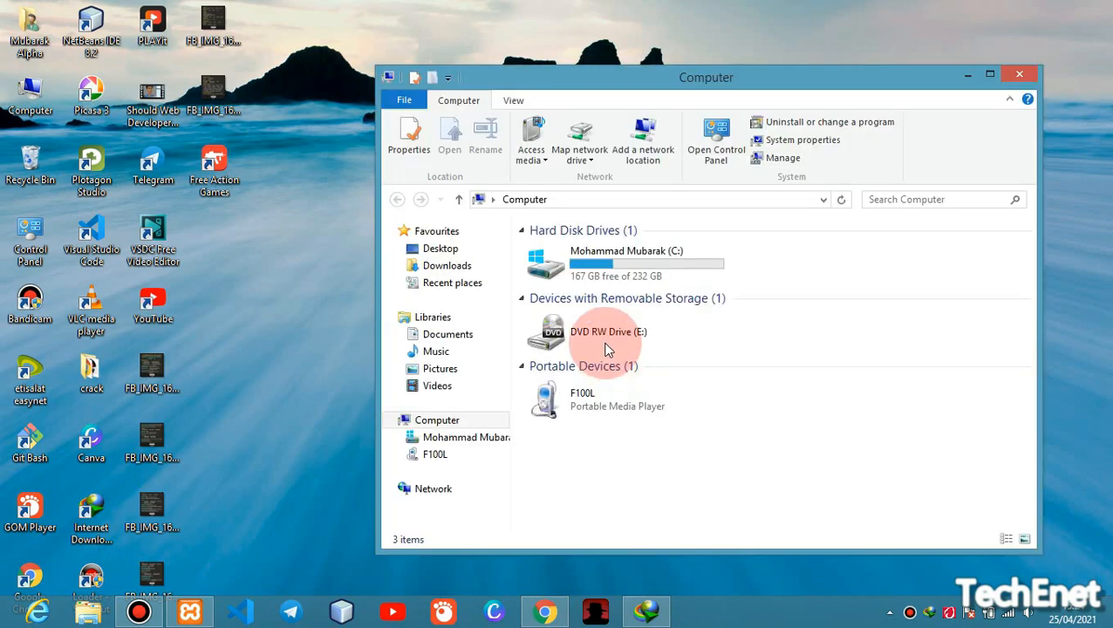
{"action": "left_click", "coordinate": [487, 270]}
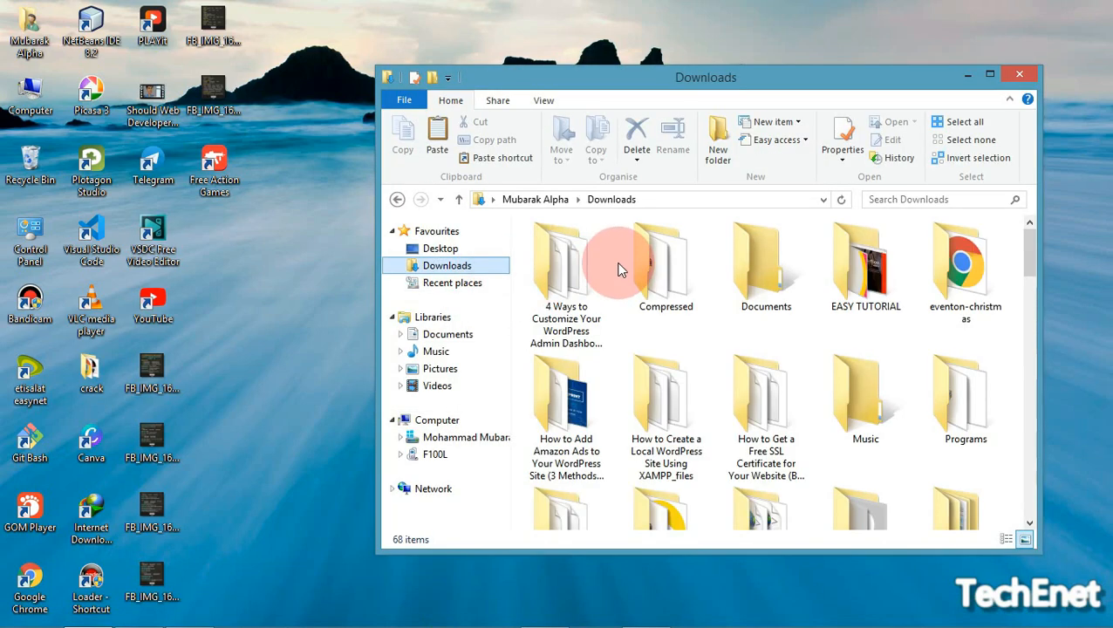
{"action": "left_click", "coordinate": [650, 248]}
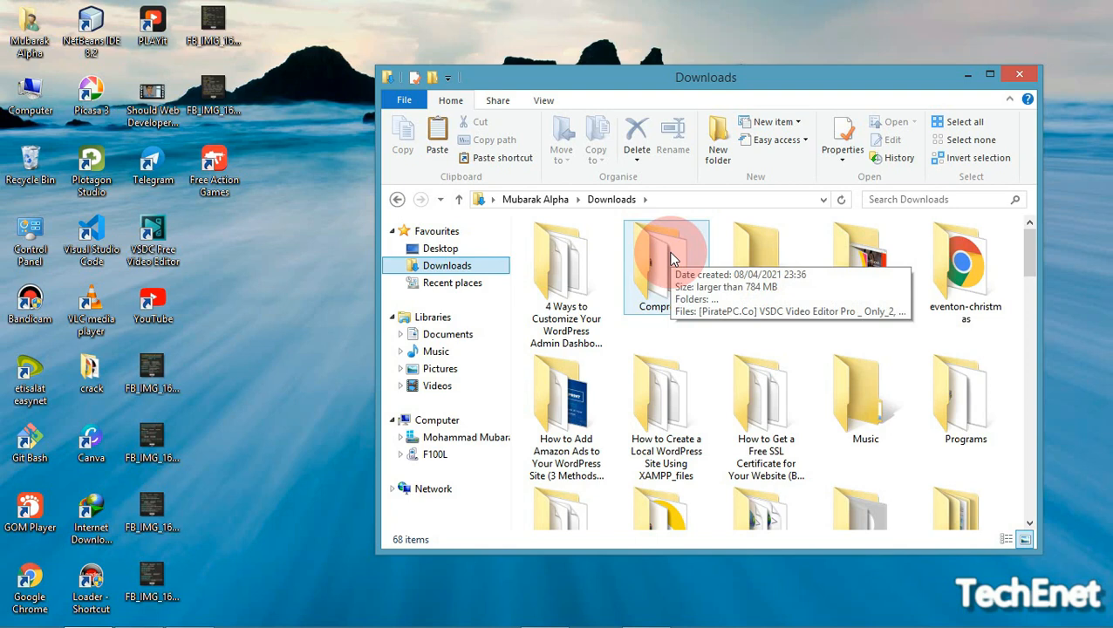
{"action": "double_click", "coordinate": [671, 257]}
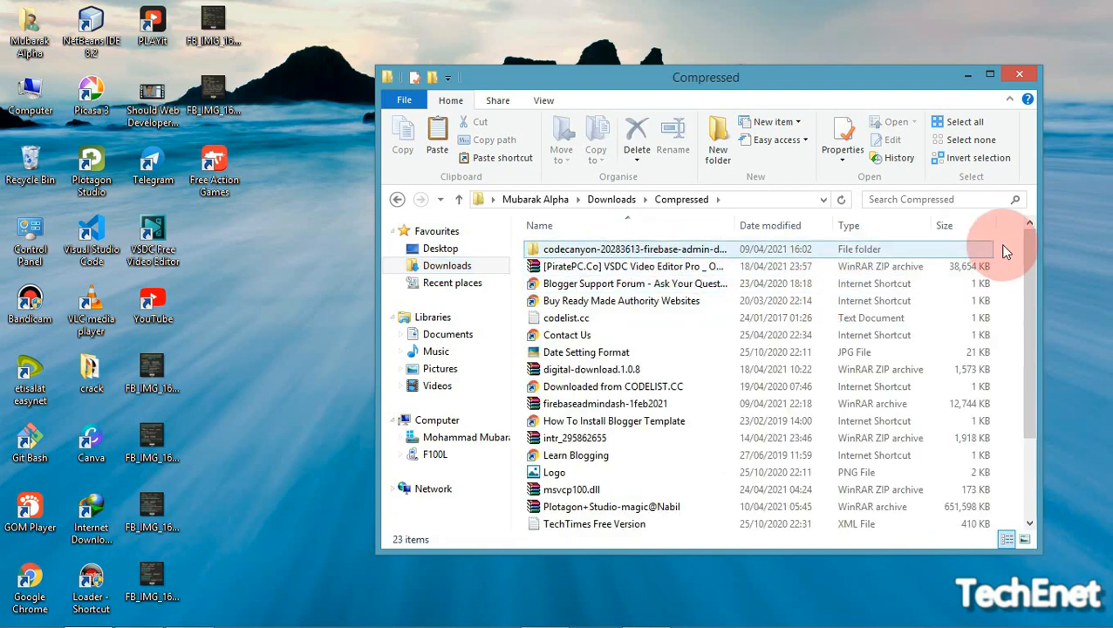
{"action": "left_click_drag", "start_coordinate": [1036, 268], "coordinate": [1023, 385]}
{"action": "left_click", "coordinate": [688, 487]}
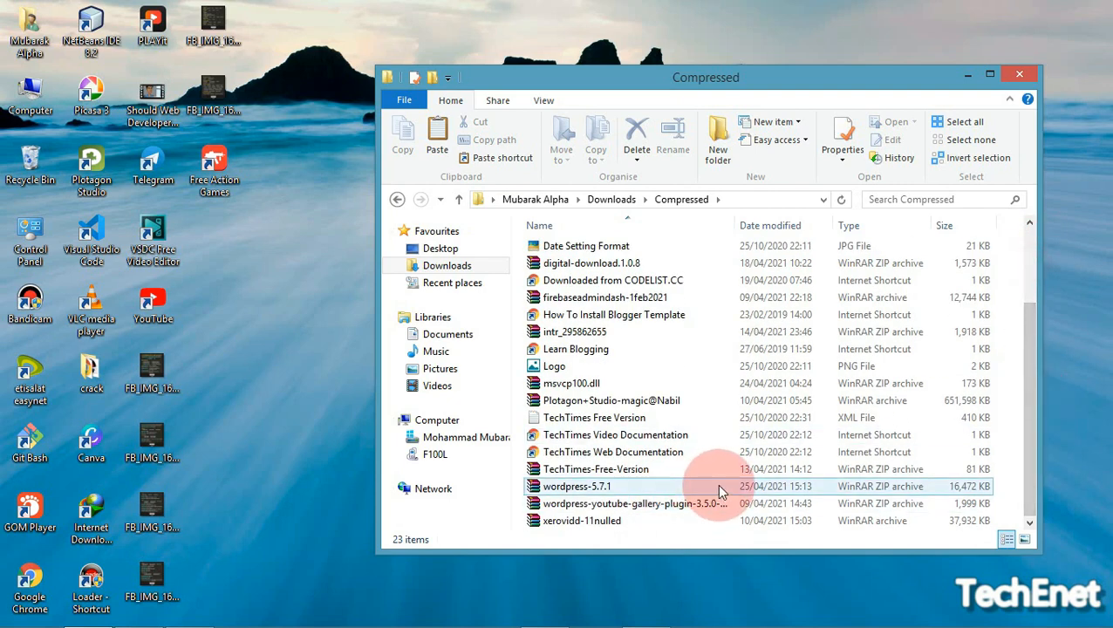
{"action": "right_click", "coordinate": [655, 485]}
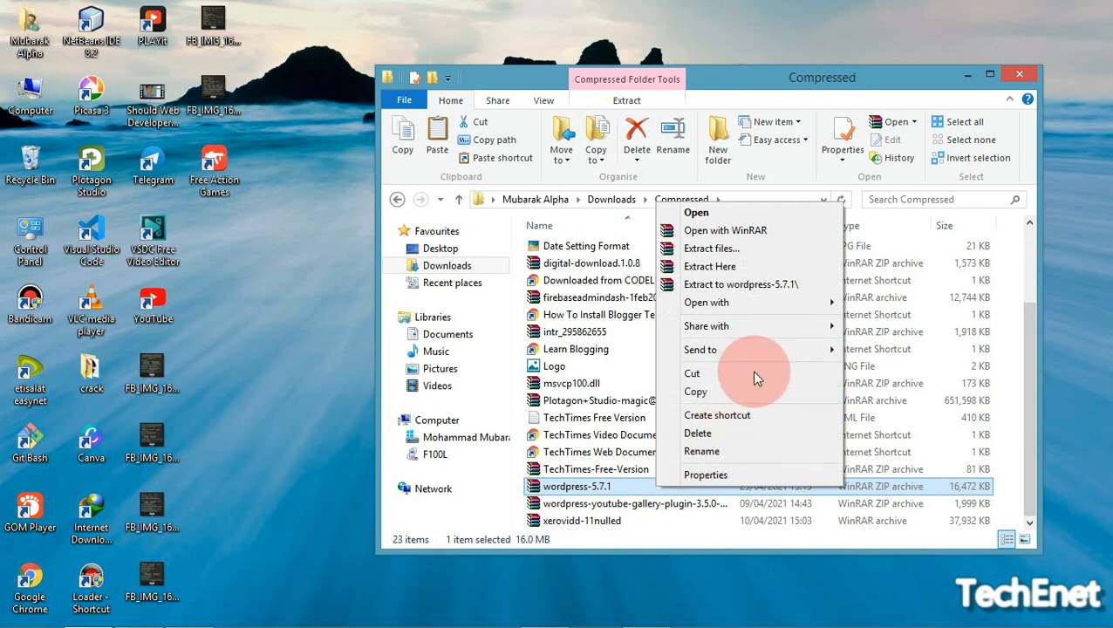
{"action": "left_click", "coordinate": [731, 392]}
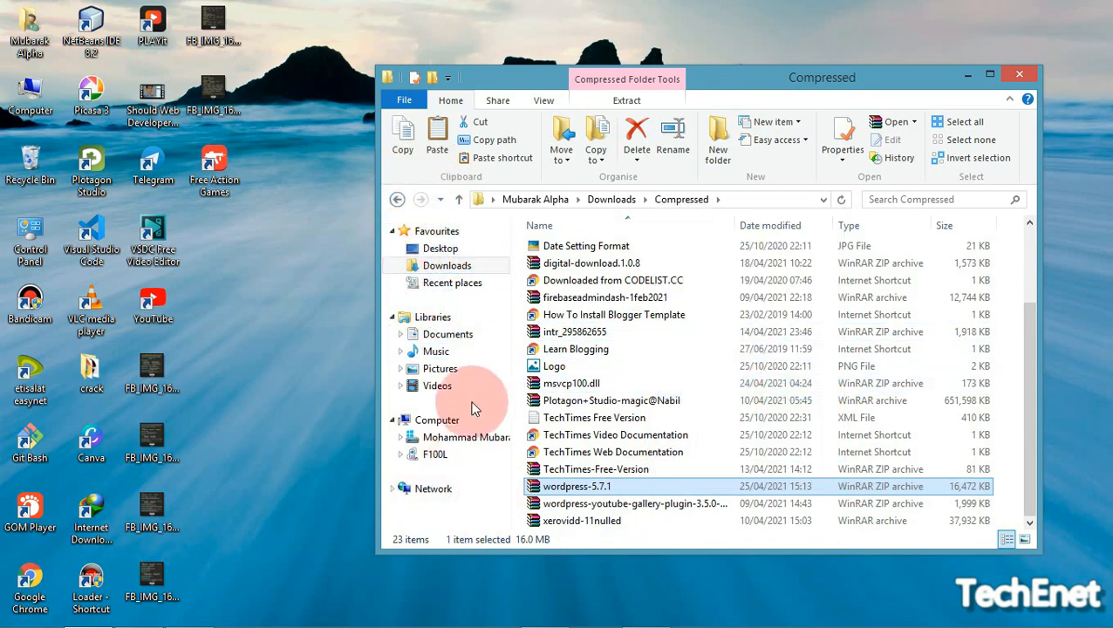
{"action": "left_click", "coordinate": [438, 421]}
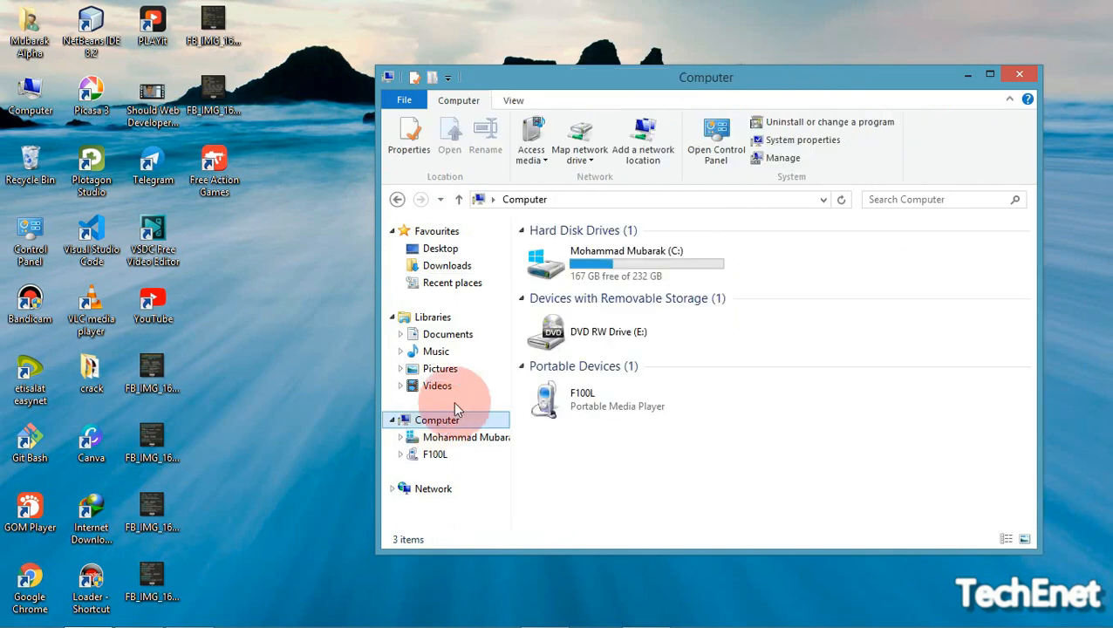
Open C:\xampp\htdocs and paste the wordpress-5.7.1 zip (16,472 KB) there
{"action": "double_click", "coordinate": [641, 284]}
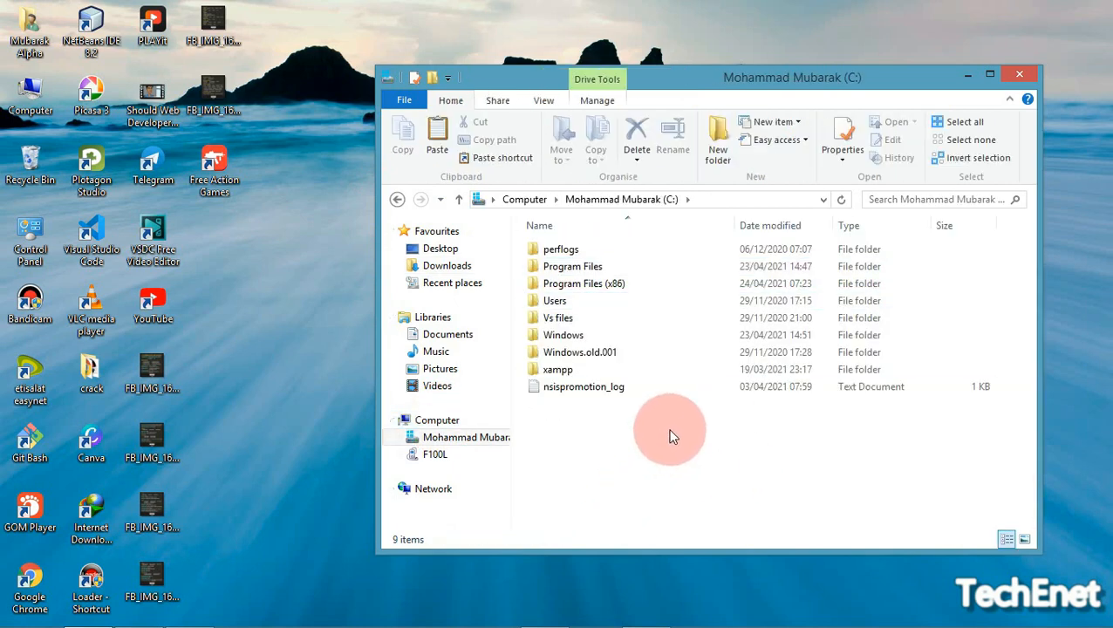
{"action": "left_click_drag", "start_coordinate": [704, 419], "coordinate": [704, 373]}
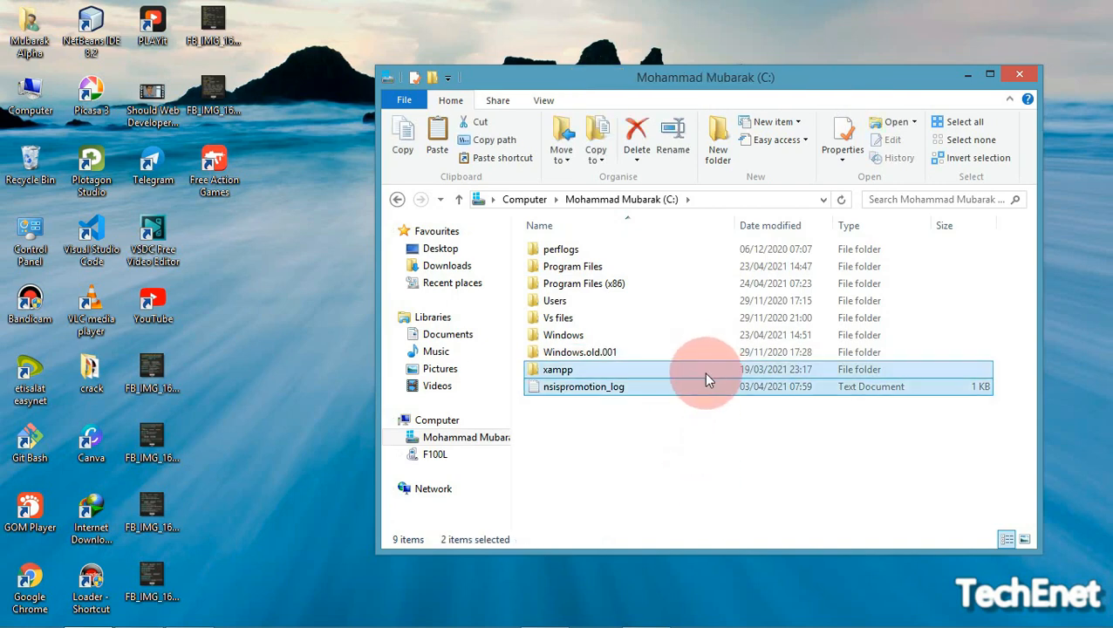
{"action": "left_click", "coordinate": [588, 377]}
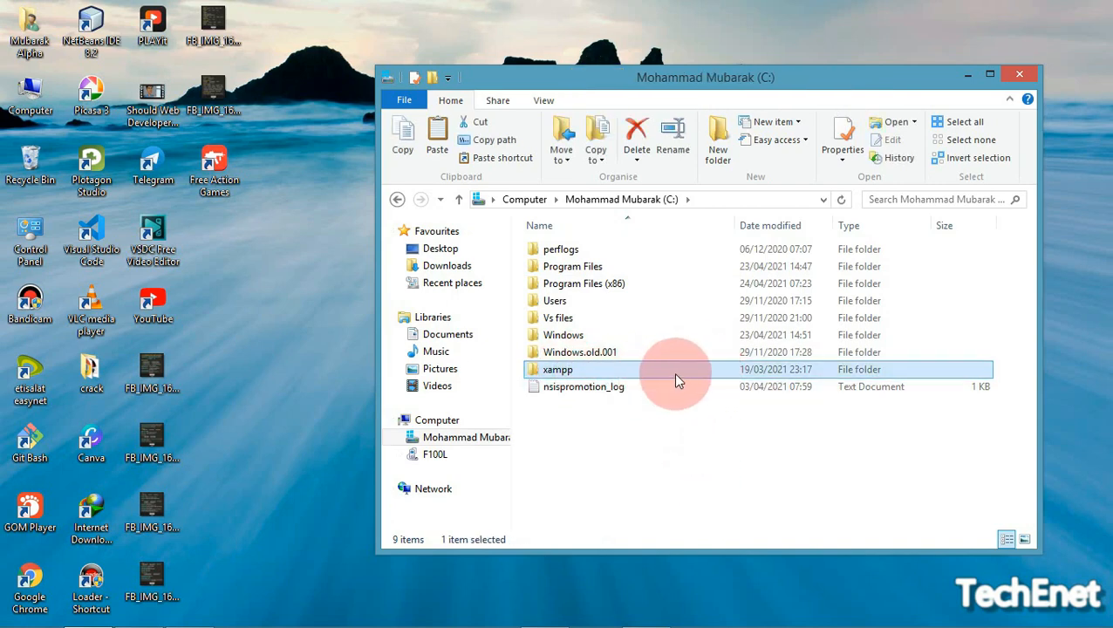
{"action": "double_click", "coordinate": [681, 378]}
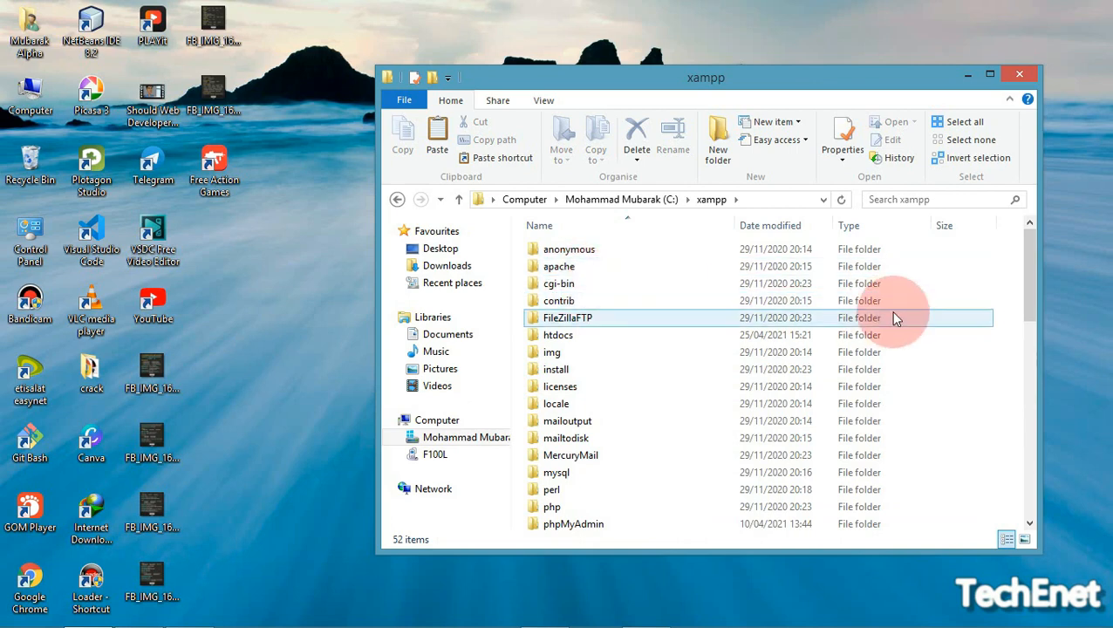
{"action": "left_click_drag", "start_coordinate": [996, 335], "coordinate": [628, 338]}
{"action": "left_click", "coordinate": [660, 340]}
{"action": "double_click", "coordinate": [660, 340]}
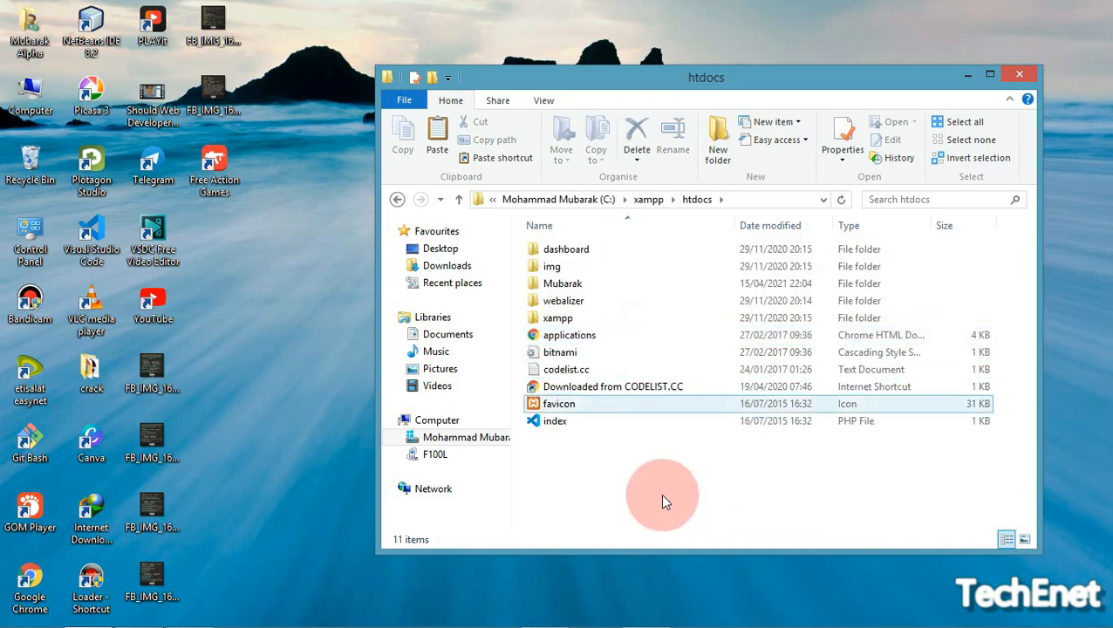
{"action": "left_click", "coordinate": [664, 528]}
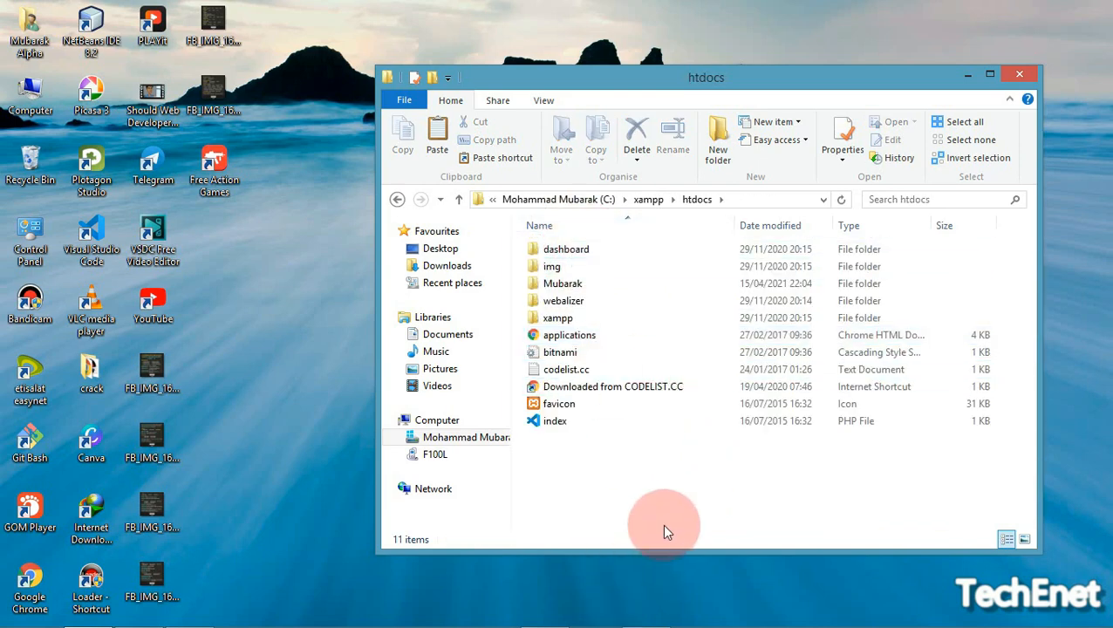
{"action": "right_click", "coordinate": [665, 490]}
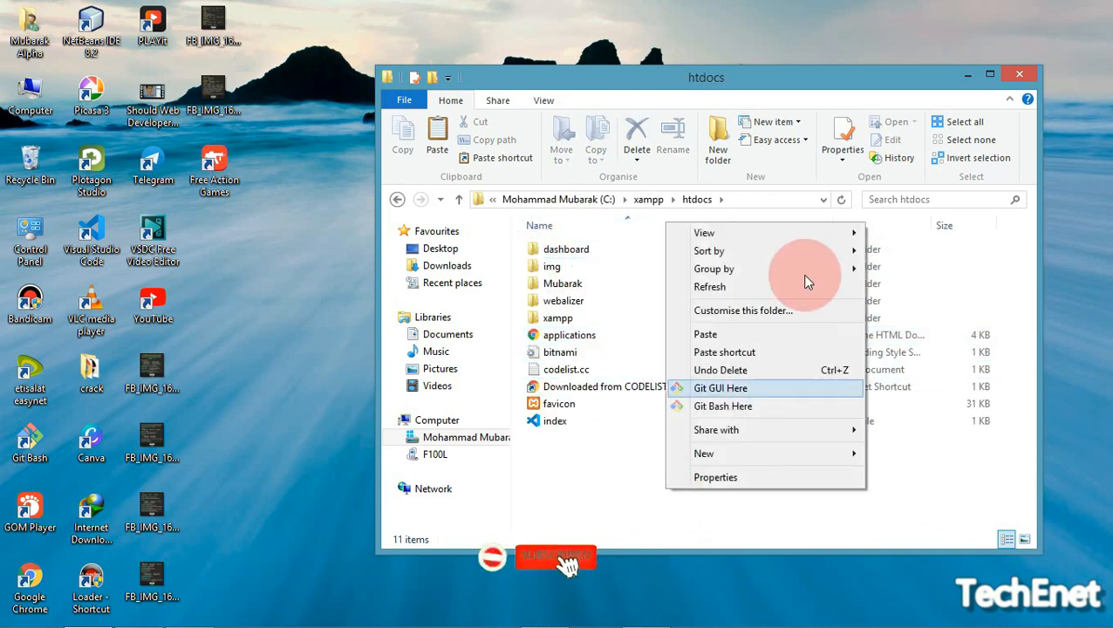
{"action": "left_click", "coordinate": [733, 334]}
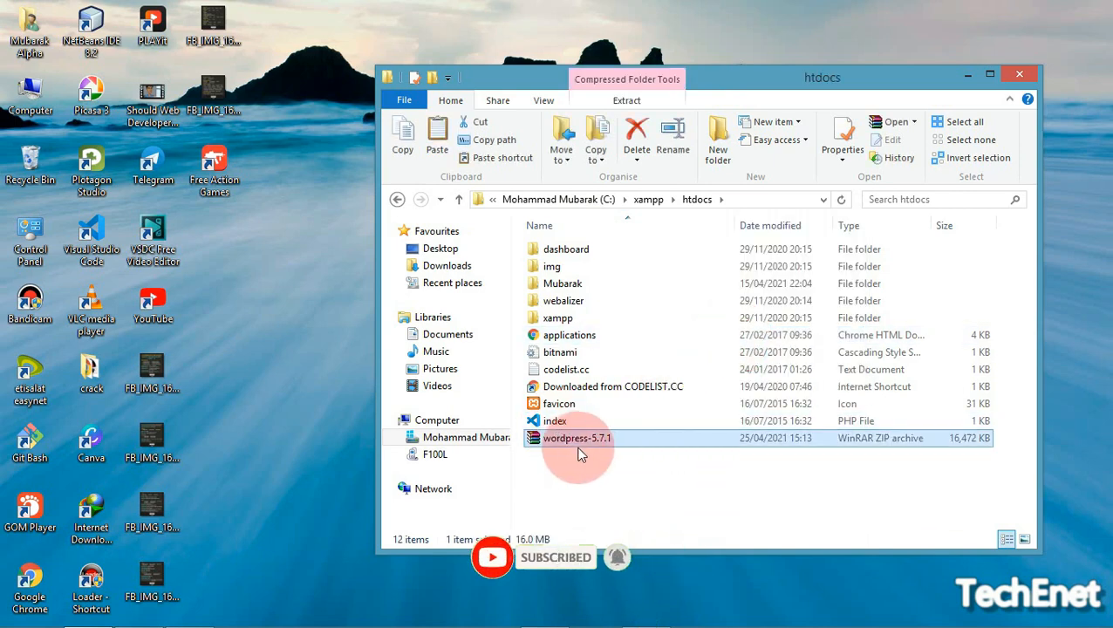
{"action": "left_click", "coordinate": [724, 467]}
{"action": "left_click", "coordinate": [634, 439]}
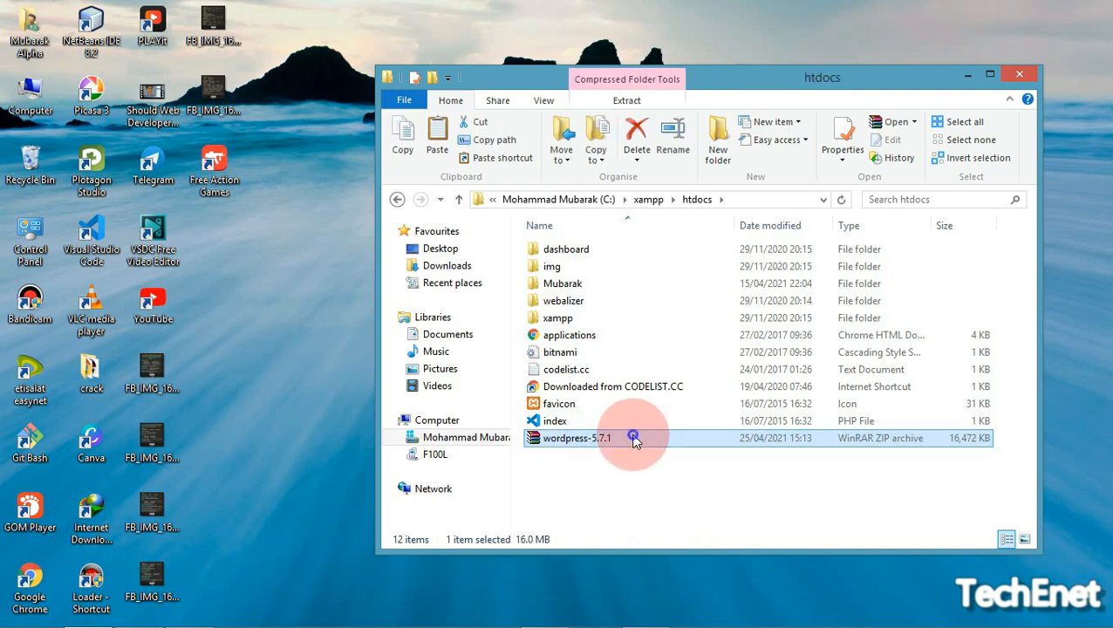
Extract the wordpress-5.7.1 archive into htdocs and look inside the wordpress folder
{"action": "right_click", "coordinate": [634, 440]}
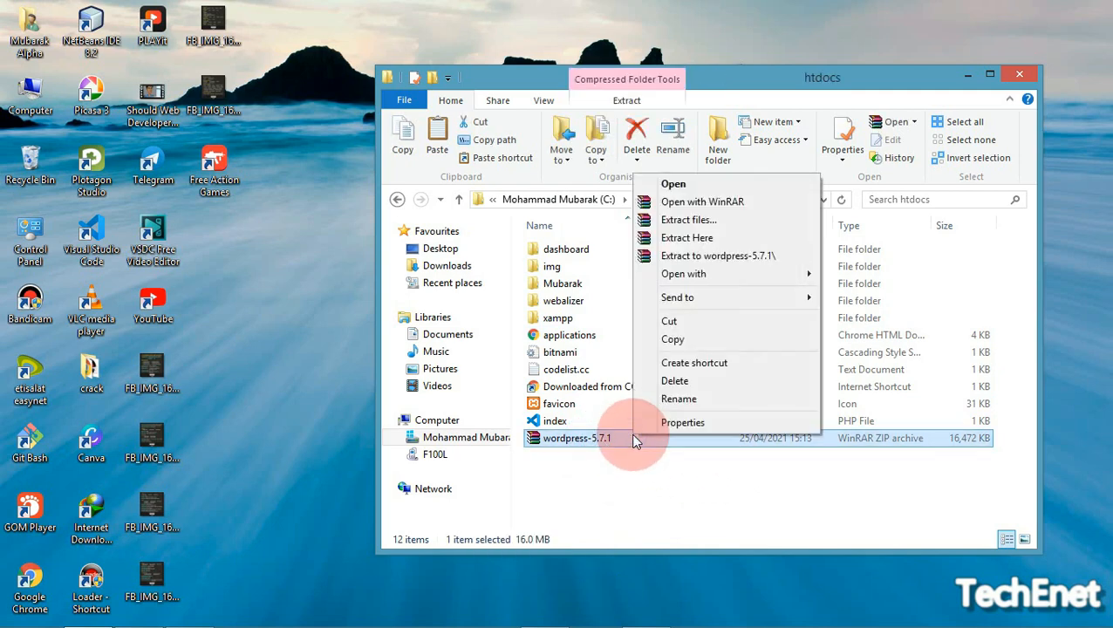
{"action": "left_click", "coordinate": [719, 243]}
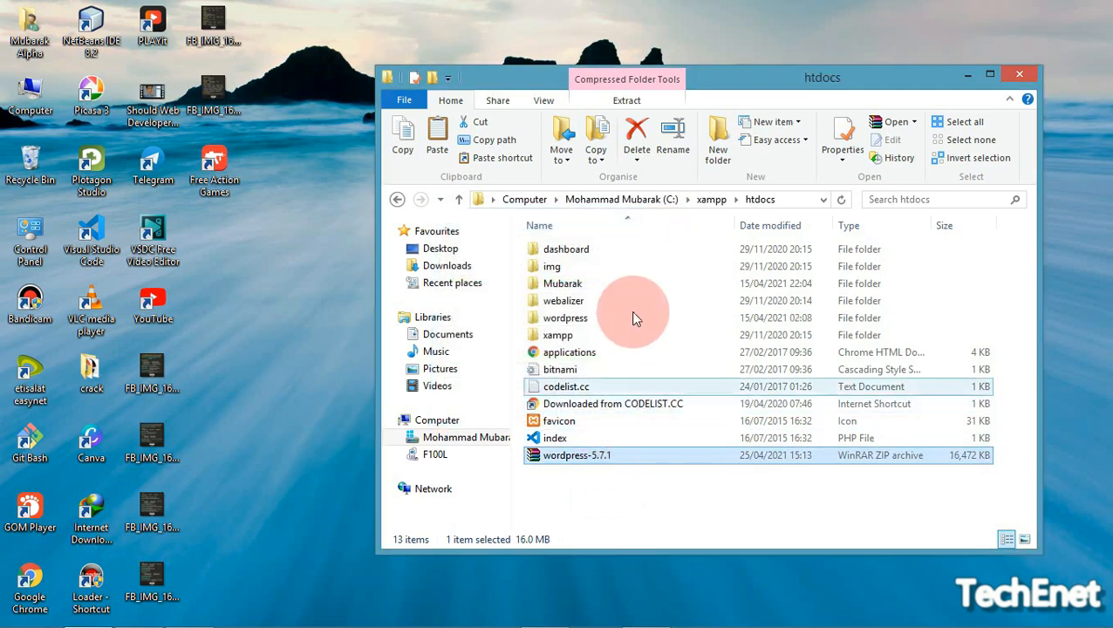
{"action": "double_click", "coordinate": [596, 316]}
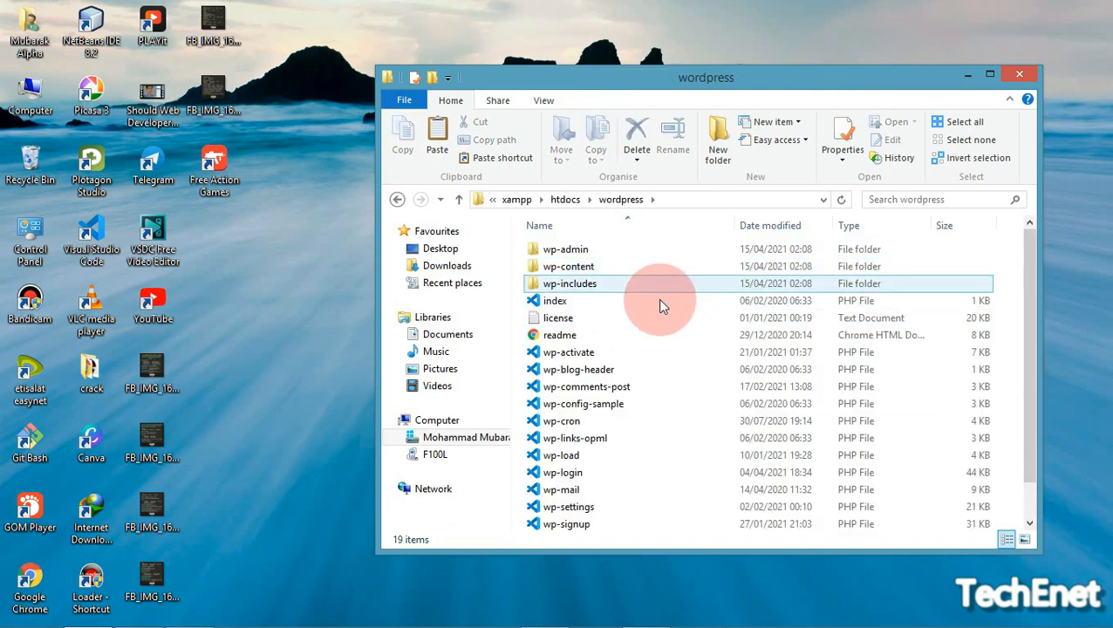
{"action": "left_click_drag", "start_coordinate": [1030, 263], "coordinate": [1017, 402]}
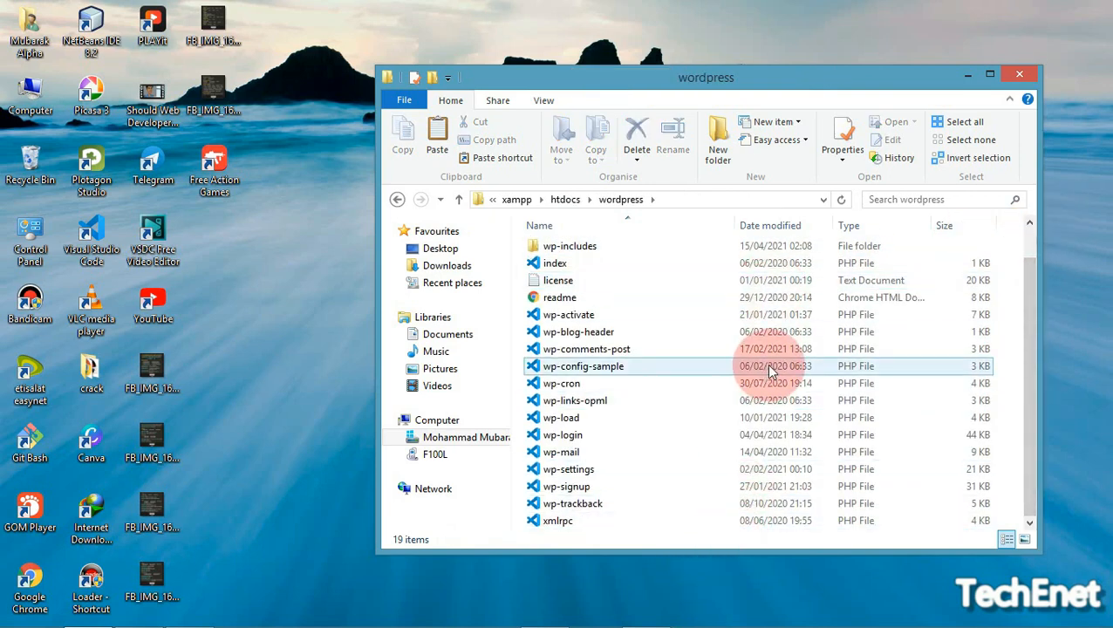
{"action": "left_click", "coordinate": [768, 280]}
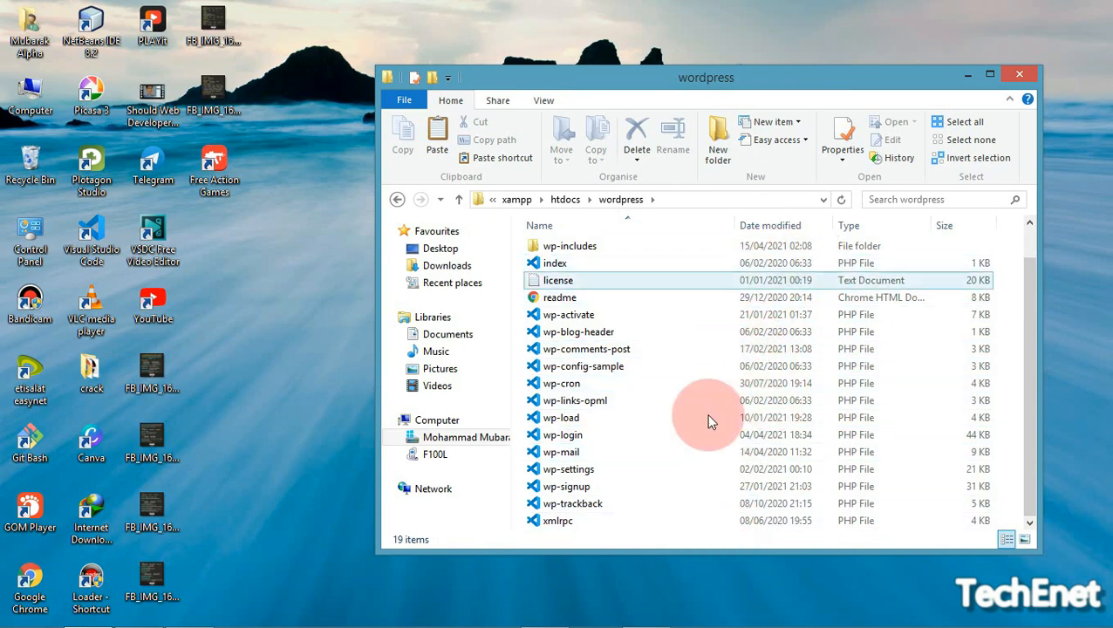
{"action": "left_click", "coordinate": [722, 265]}
{"action": "key", "text": "BackSpace"}
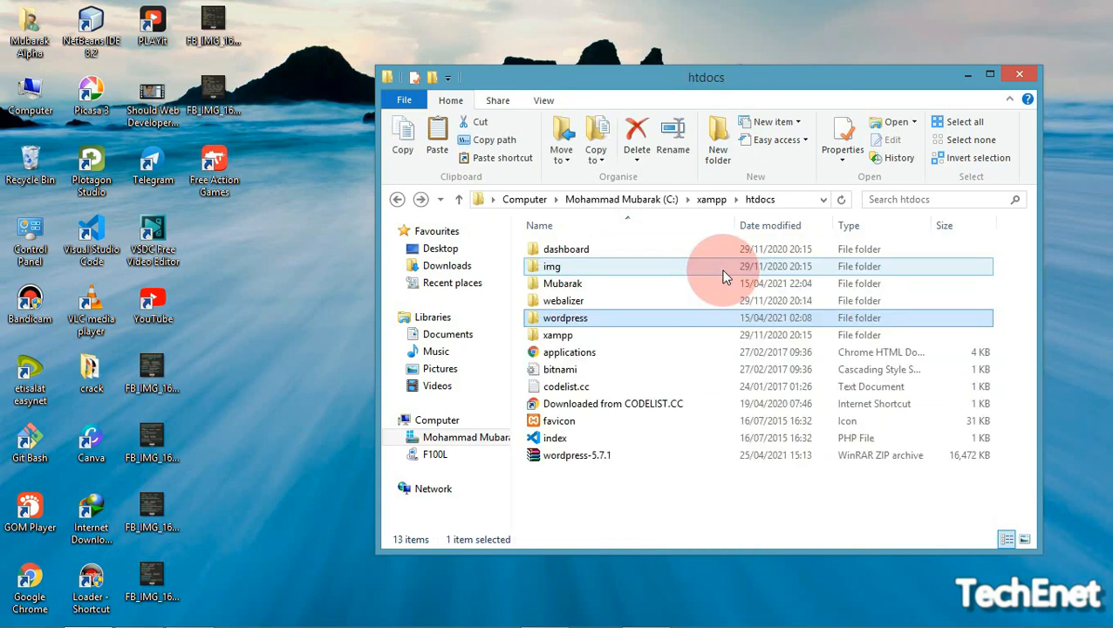
Rename the wordpress folder to 'web' and minimise File Explorer
{"action": "right_click", "coordinate": [652, 328]}
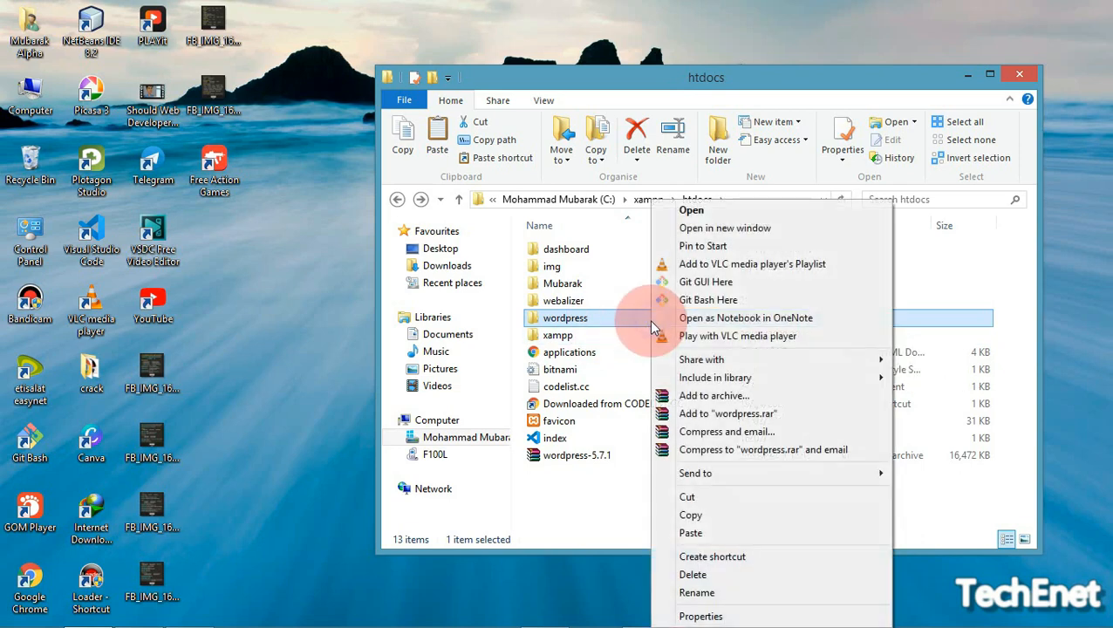
{"action": "left_click", "coordinate": [733, 593]}
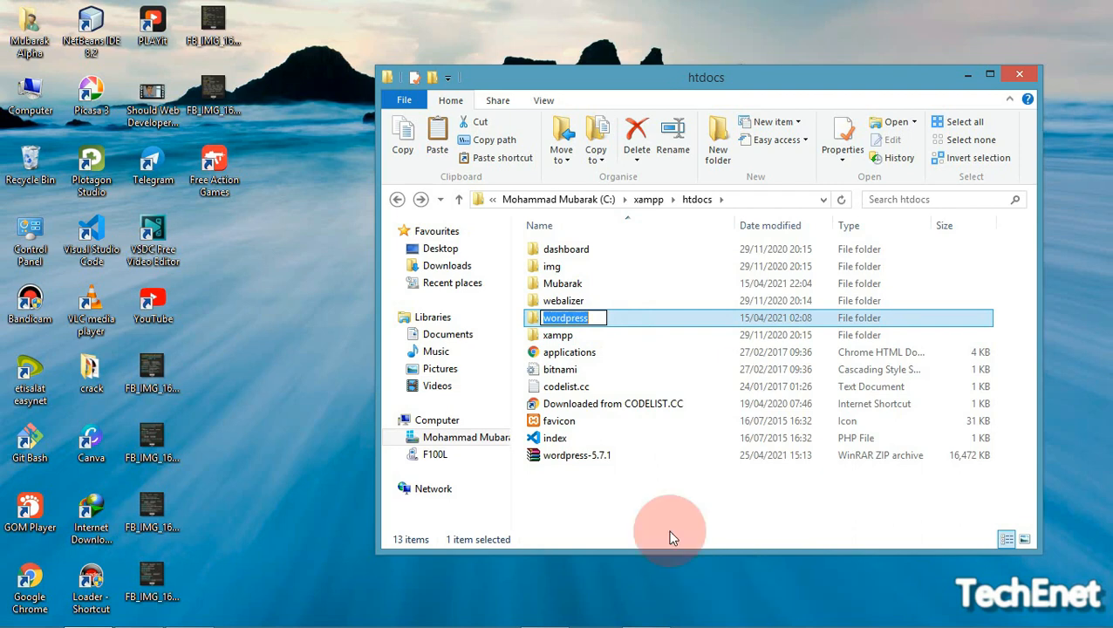
{"action": "type", "text": "web"}
{"action": "key", "text": "Return"}
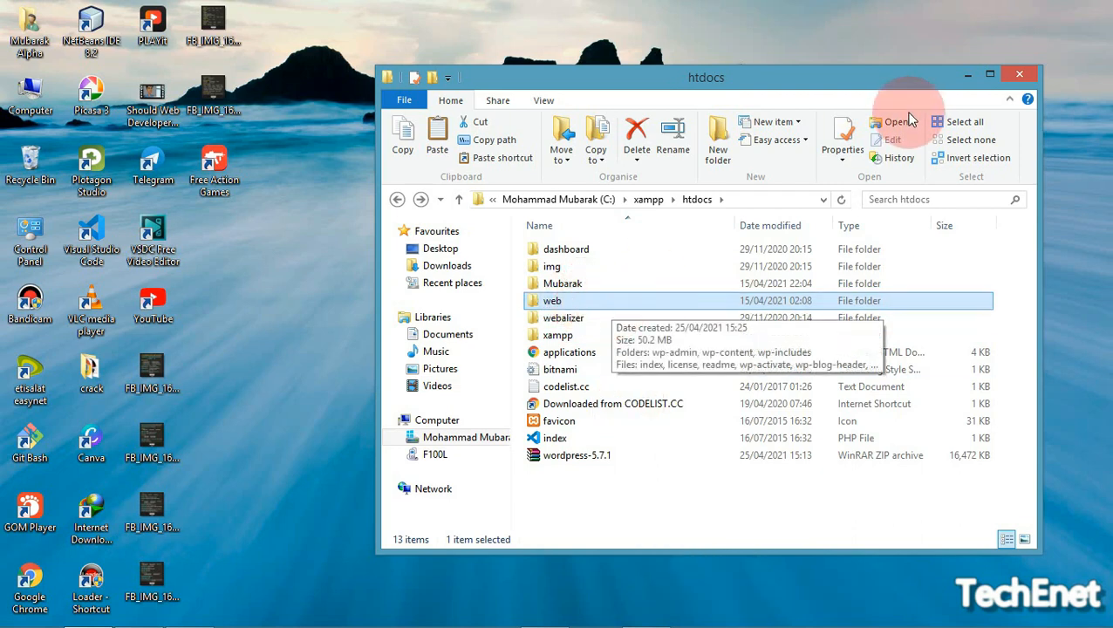
{"action": "left_click", "coordinate": [966, 78]}
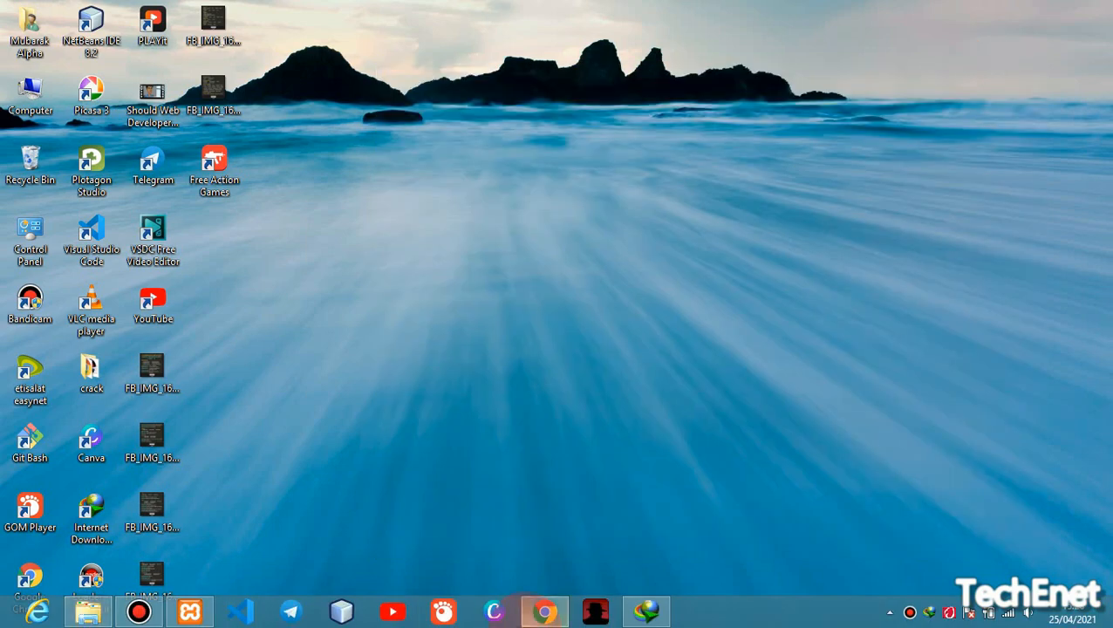
Restore the XAMPP Control Panel and start Apache (ports 80, 443) and MySQL
{"action": "left_click", "coordinate": [192, 614]}
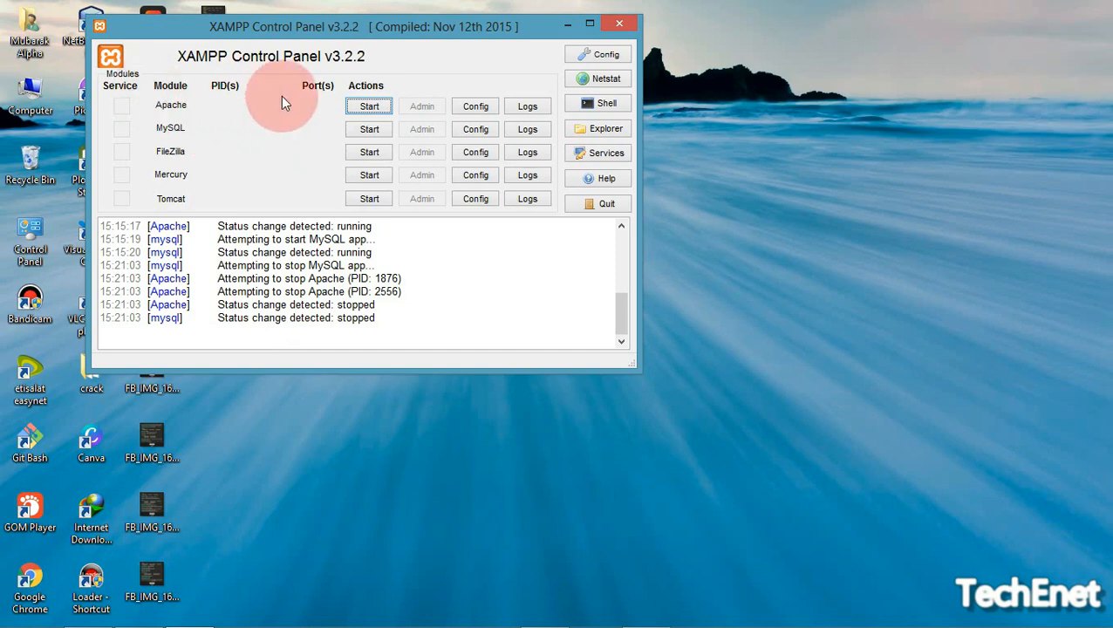
{"action": "left_click", "coordinate": [357, 107]}
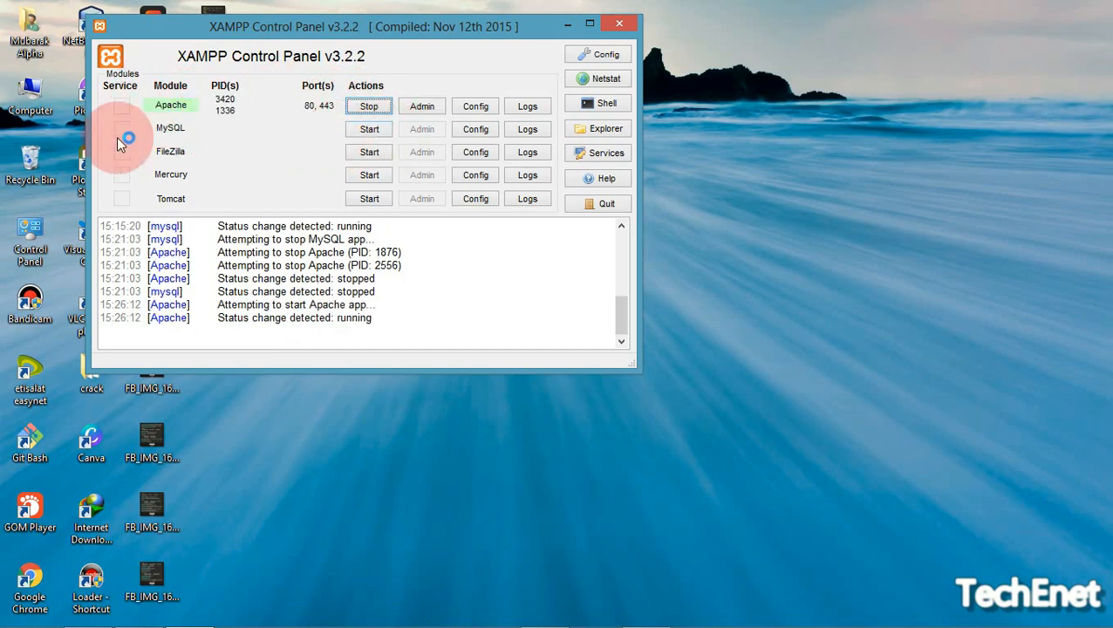
{"action": "left_click", "coordinate": [367, 130]}
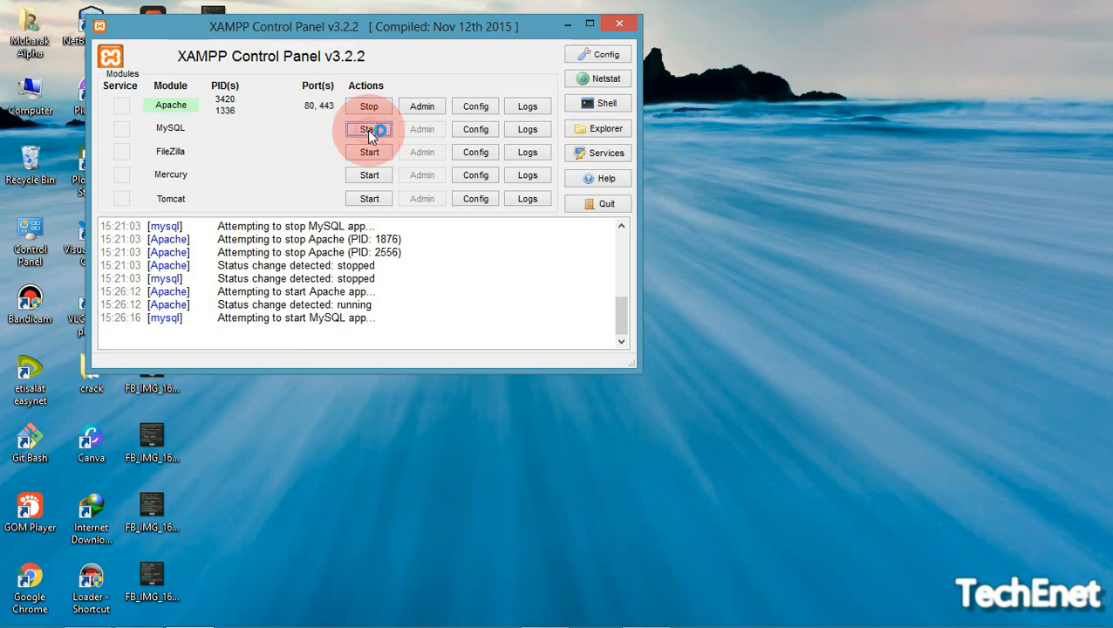
Hide XAMPP, replace the download tab with a new one, and load localhost/web
{"action": "left_click", "coordinate": [573, 30]}
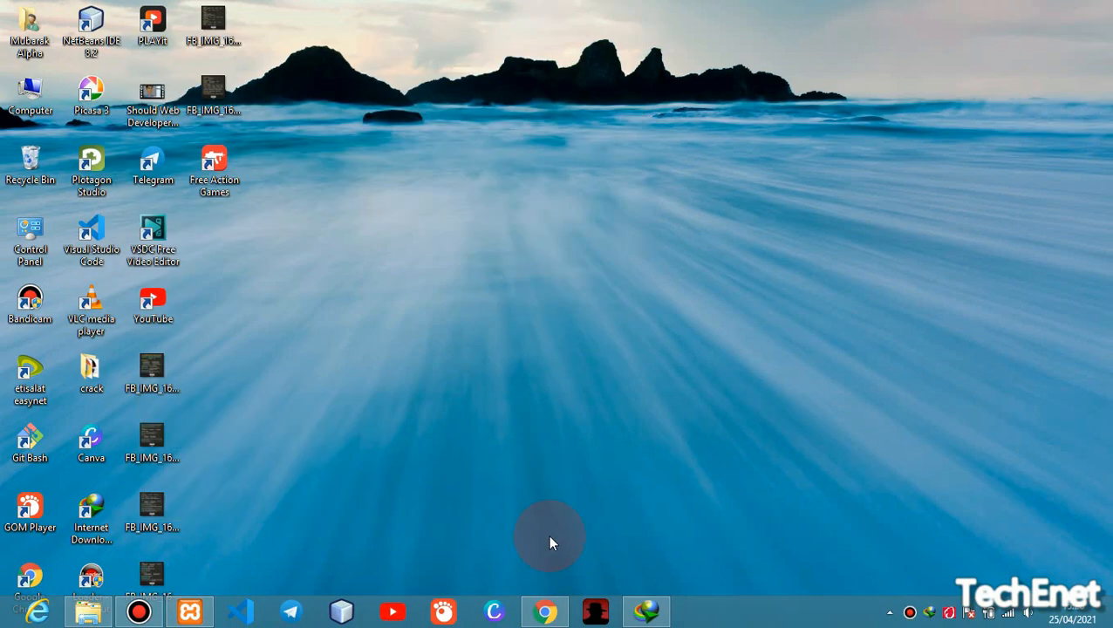
{"action": "left_click", "coordinate": [545, 612]}
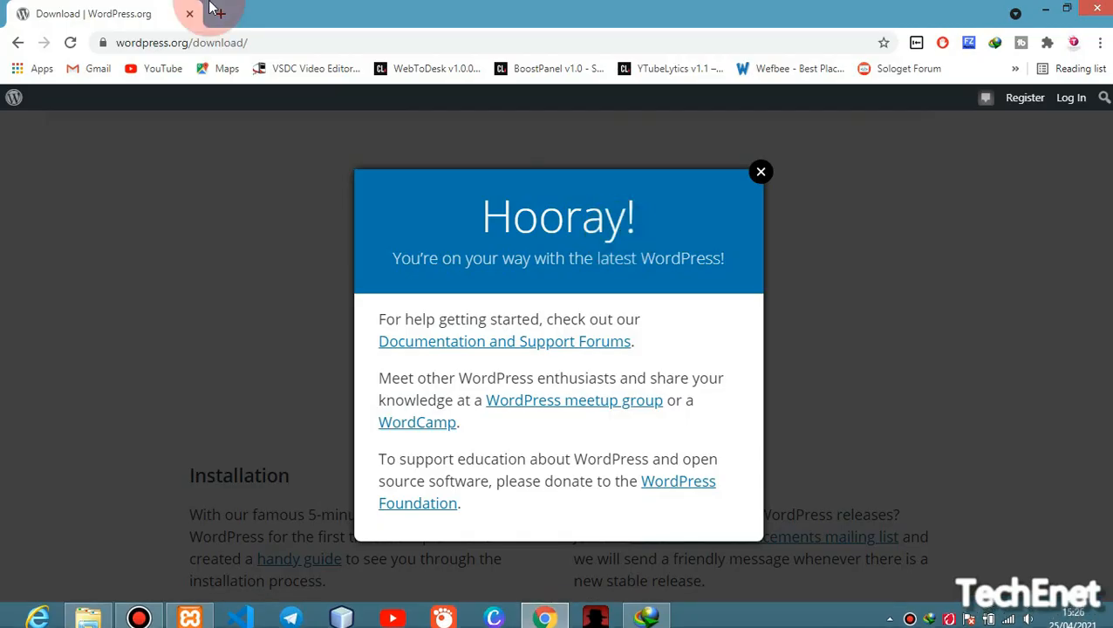
{"action": "left_click", "coordinate": [217, 14]}
{"action": "left_click", "coordinate": [190, 14]}
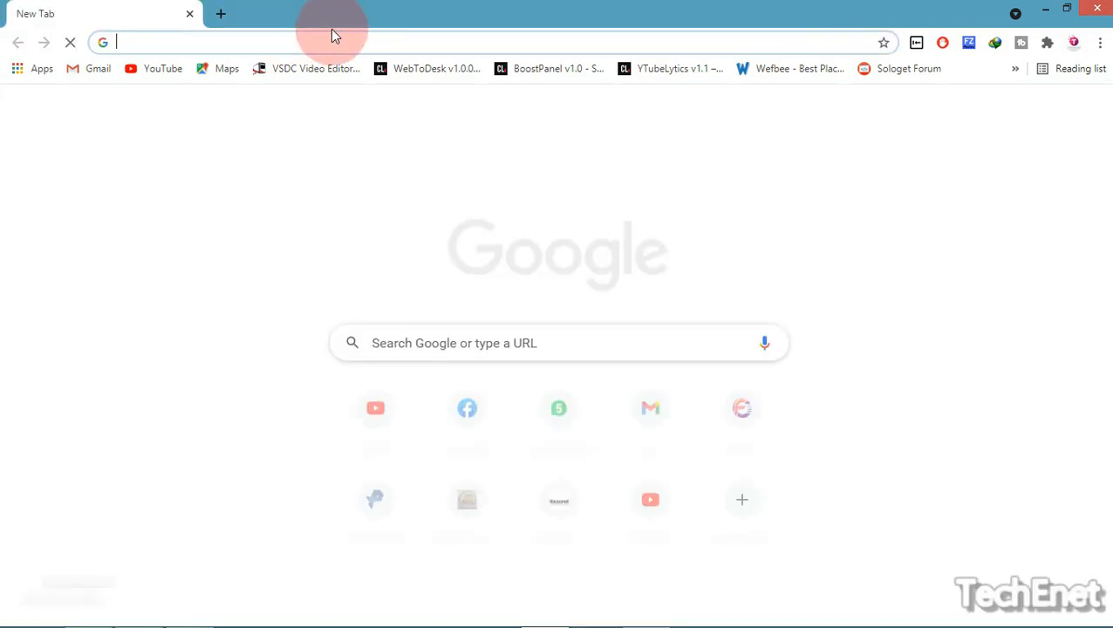
{"action": "type", "text": "localhost"}
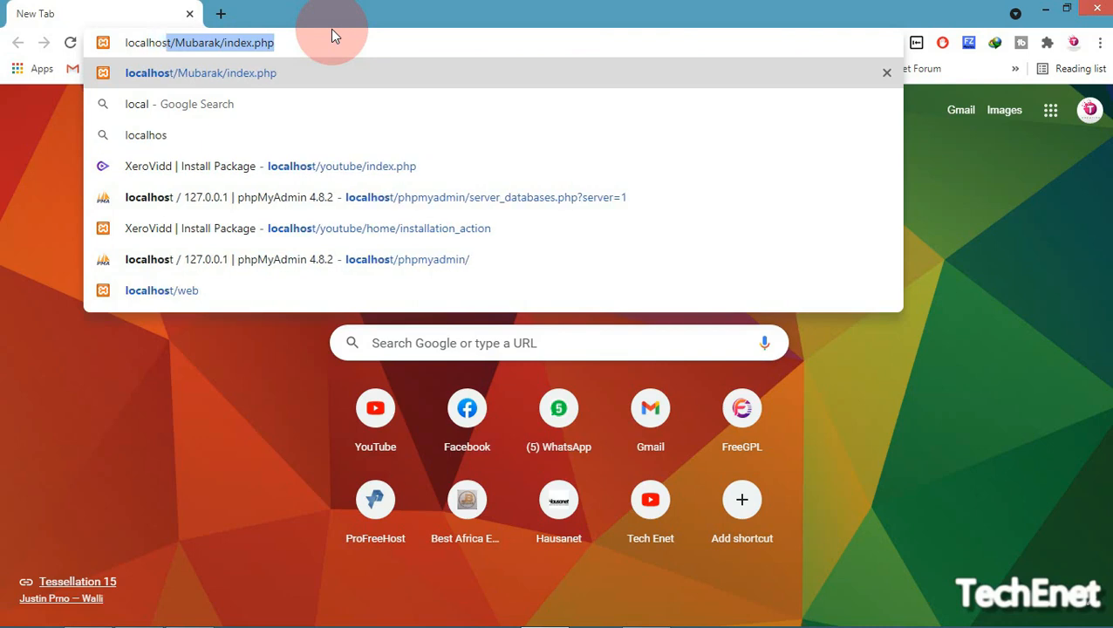
{"action": "type", "text": "/"}
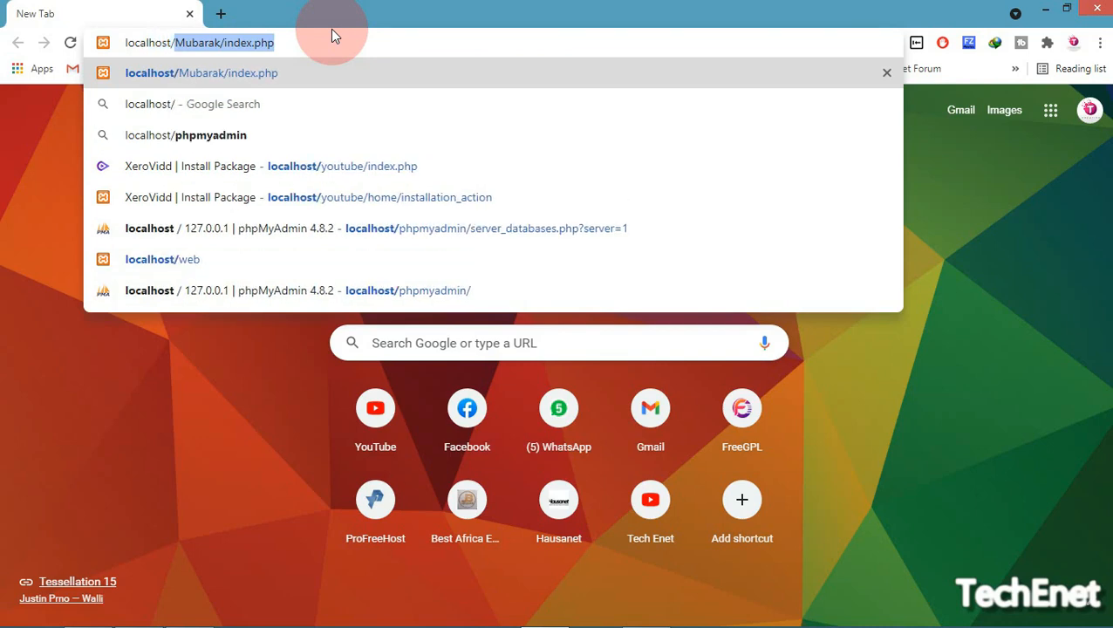
{"action": "type", "text": "web"}
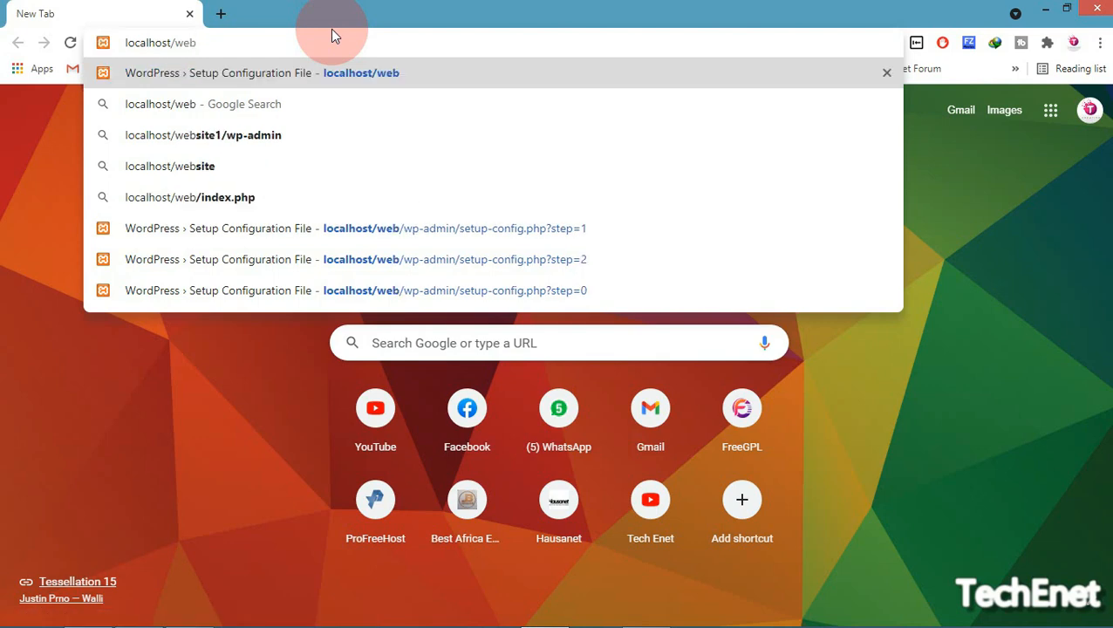
{"action": "key", "text": "Return"}
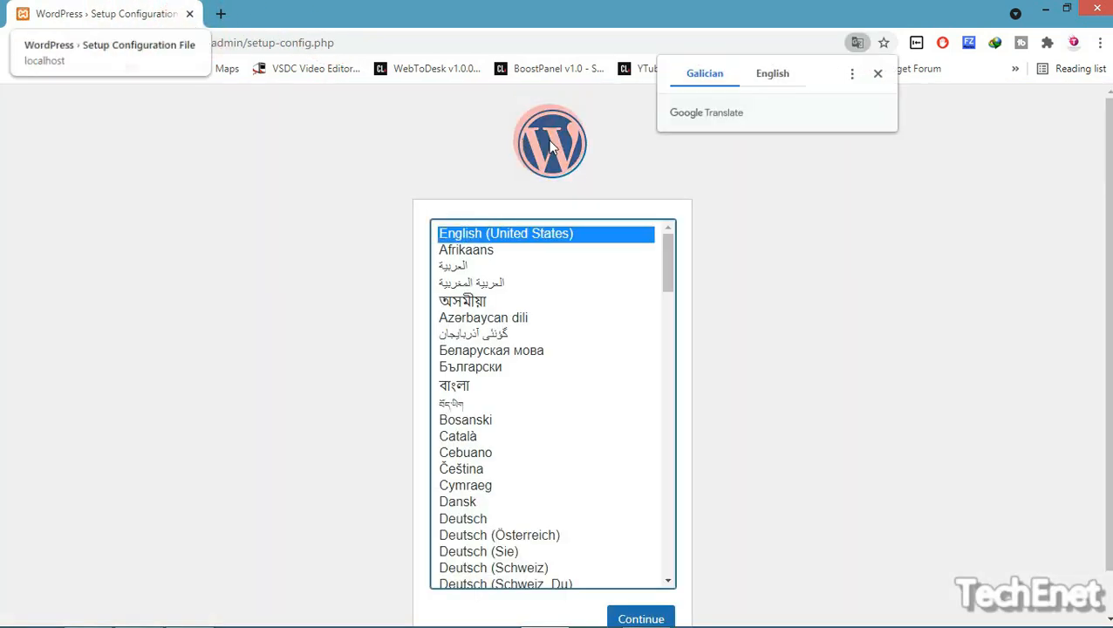
Dismiss the translation offer, select English (United States) and continue
{"action": "left_click", "coordinate": [704, 155]}
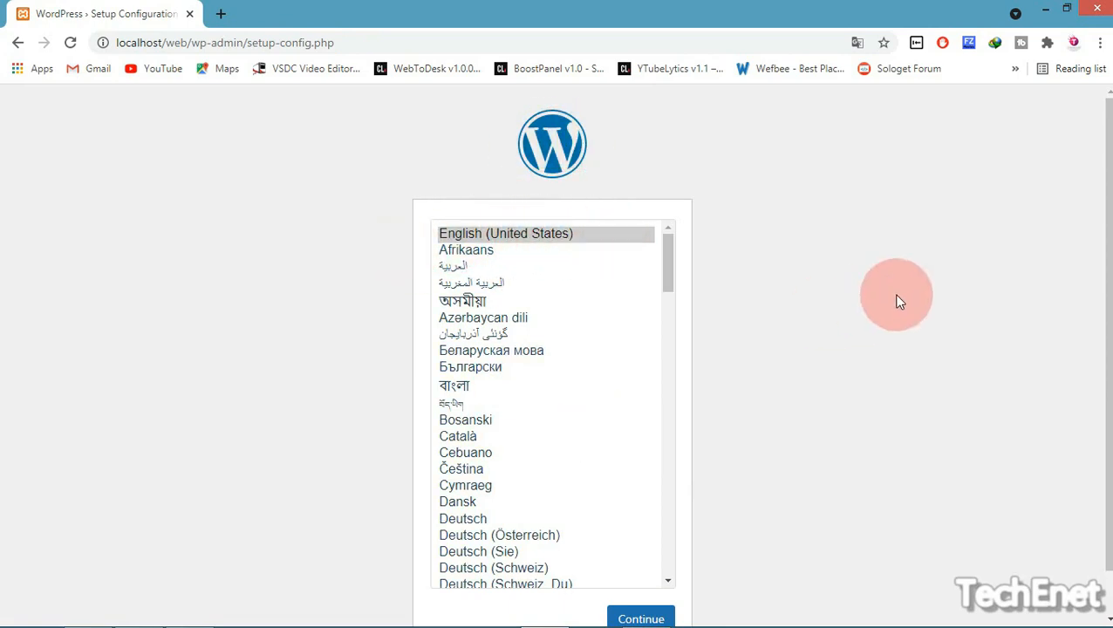
{"action": "scroll", "coordinate": [1106, 422], "scroll_direction": "down", "scroll_amount": 1}
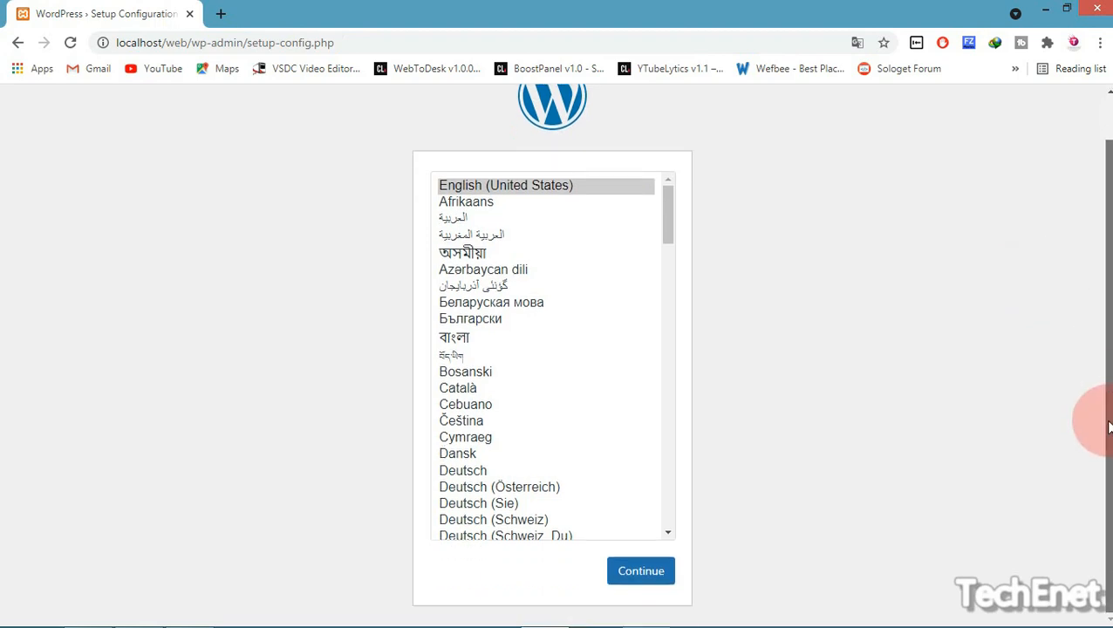
{"action": "left_click", "coordinate": [530, 187]}
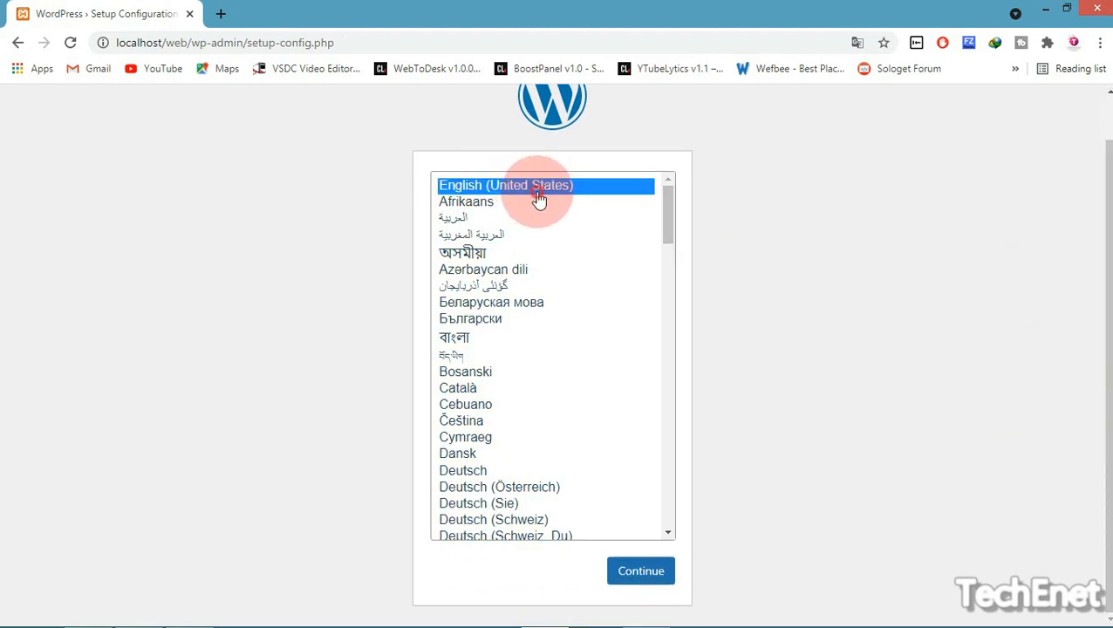
{"action": "left_click", "coordinate": [641, 573]}
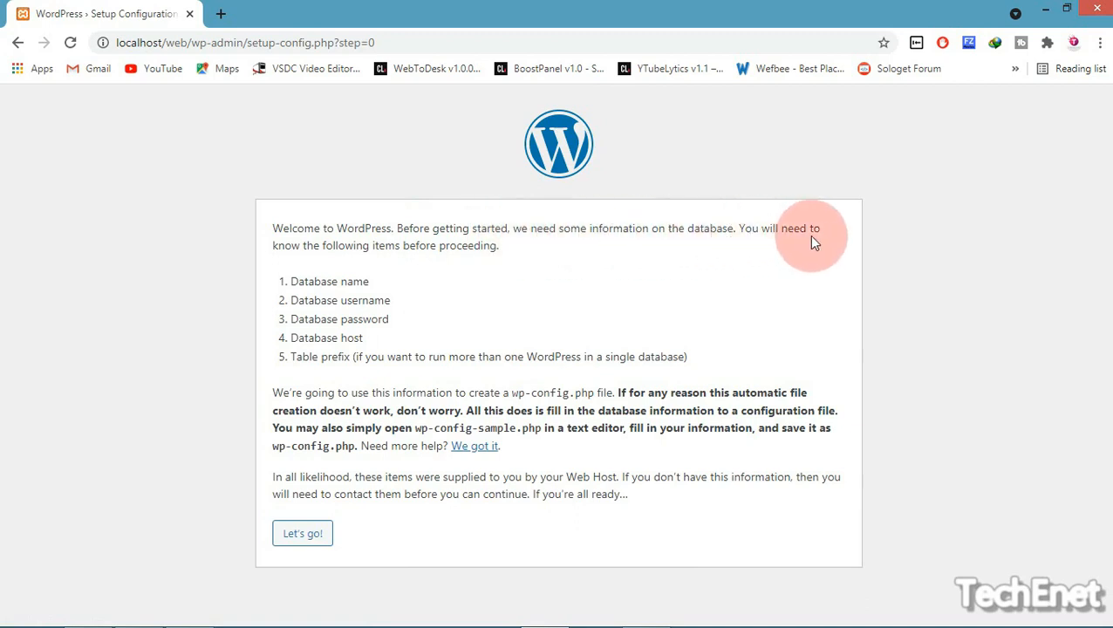
Review the database name, username, password, host and table prefix requirements, then proceed with Let's go!
{"action": "left_click_drag", "start_coordinate": [292, 271], "coordinate": [422, 290]}
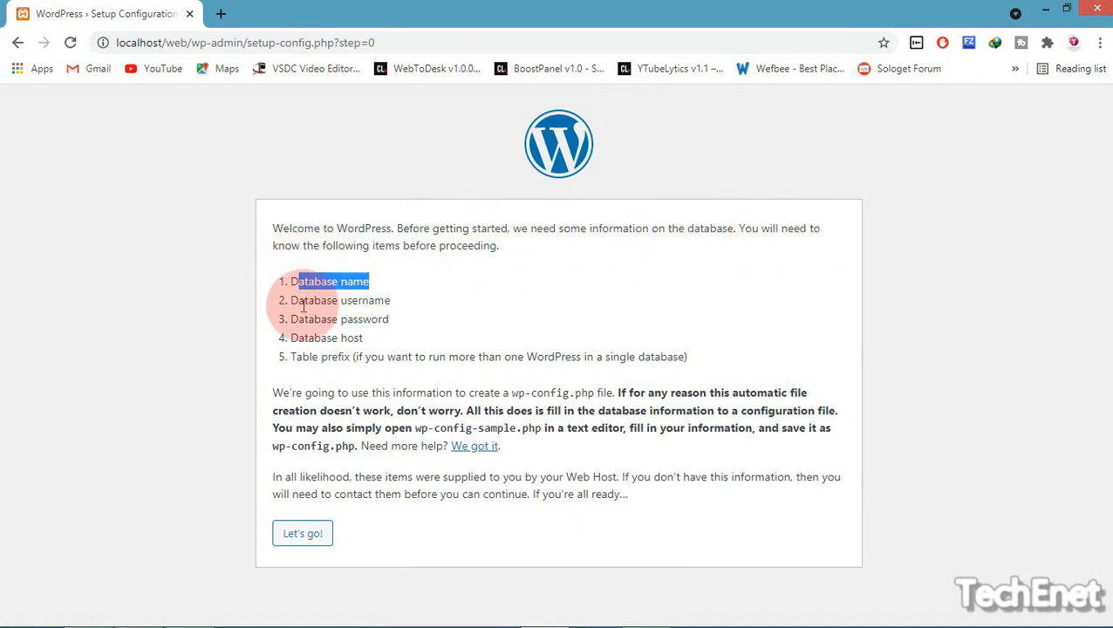
{"action": "left_click_drag", "start_coordinate": [309, 300], "coordinate": [393, 319]}
{"action": "left_click", "coordinate": [261, 361]}
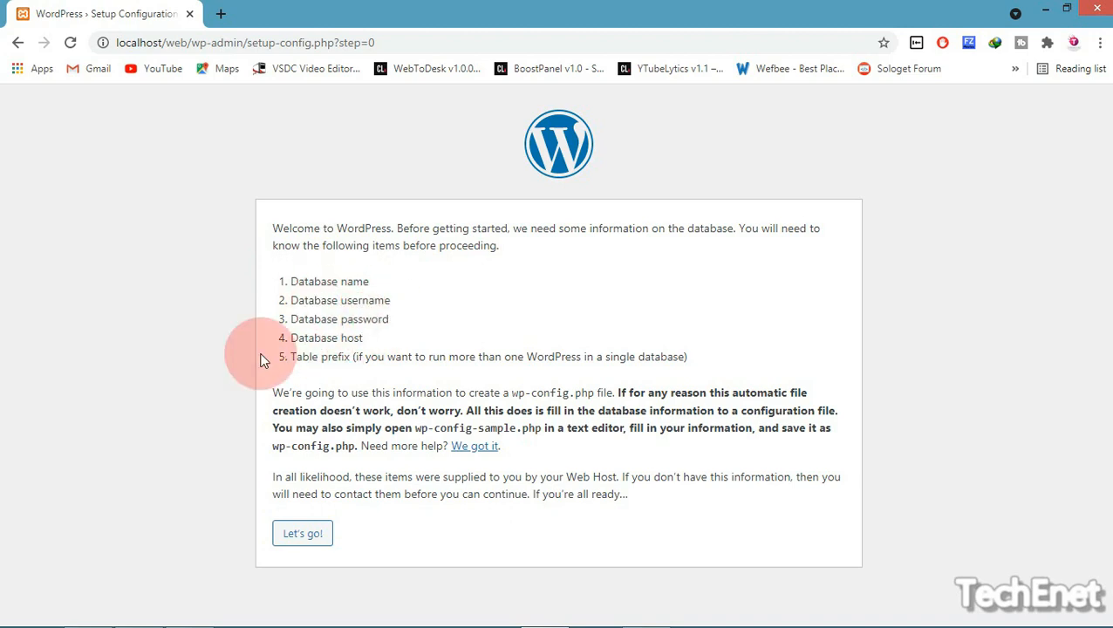
{"action": "left_click_drag", "start_coordinate": [333, 338], "coordinate": [482, 354]}
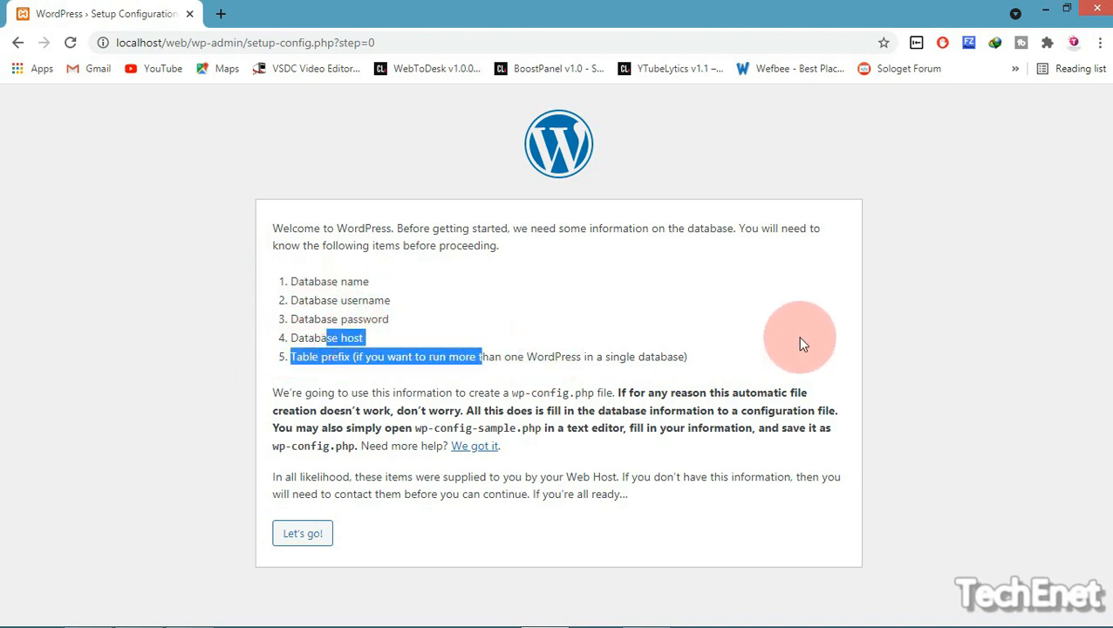
{"action": "left_click", "coordinate": [809, 337]}
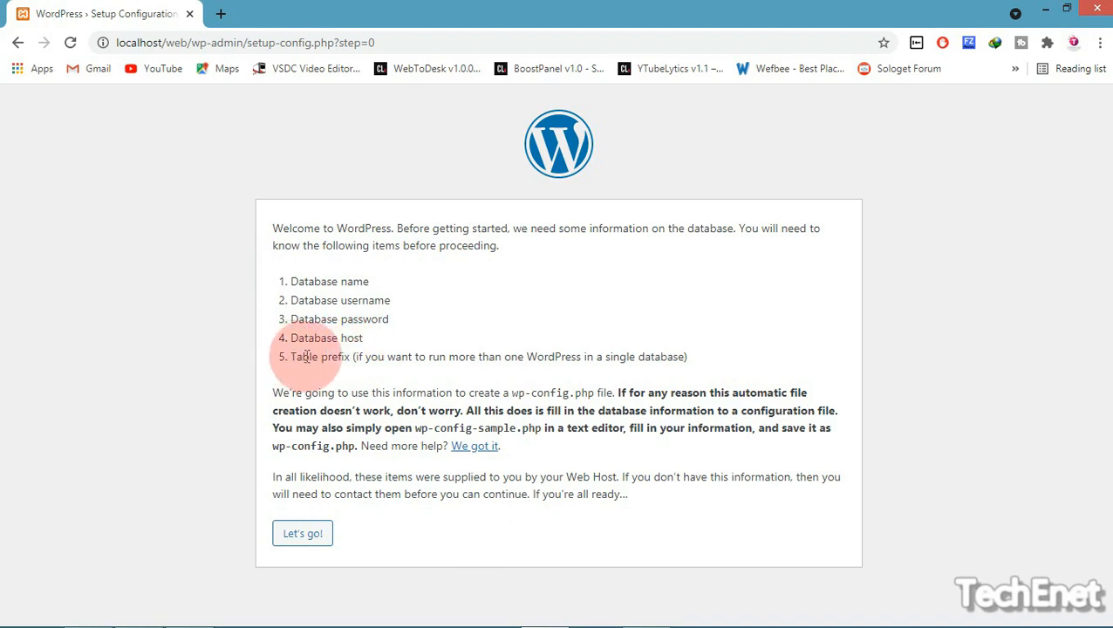
{"action": "left_click_drag", "start_coordinate": [384, 358], "coordinate": [660, 358]}
{"action": "left_click", "coordinate": [690, 357]}
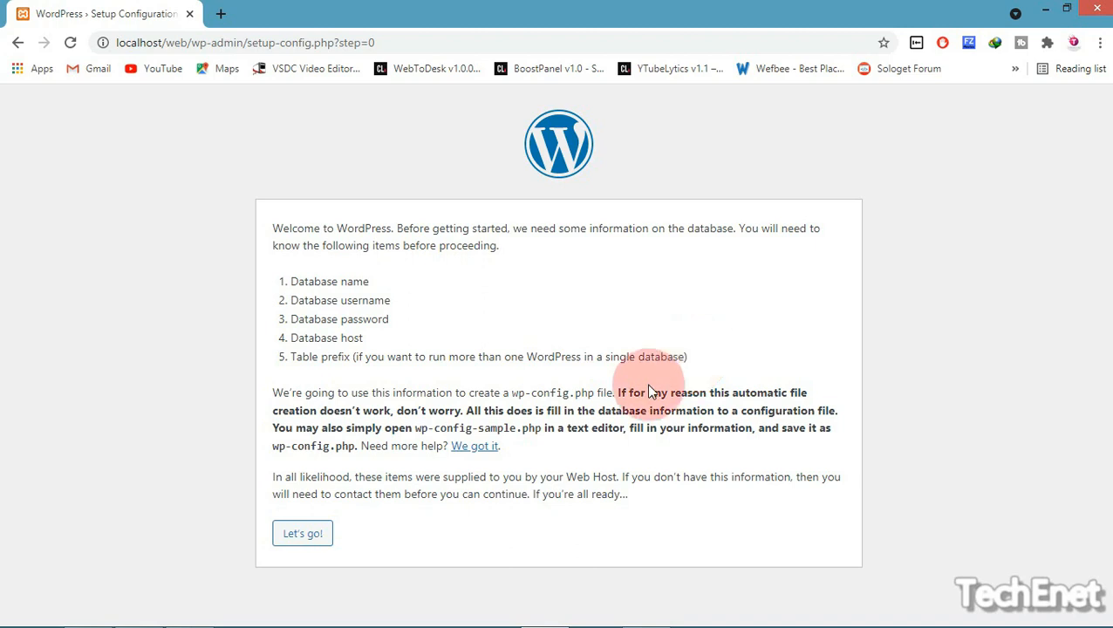
{"action": "left_click", "coordinate": [303, 534]}
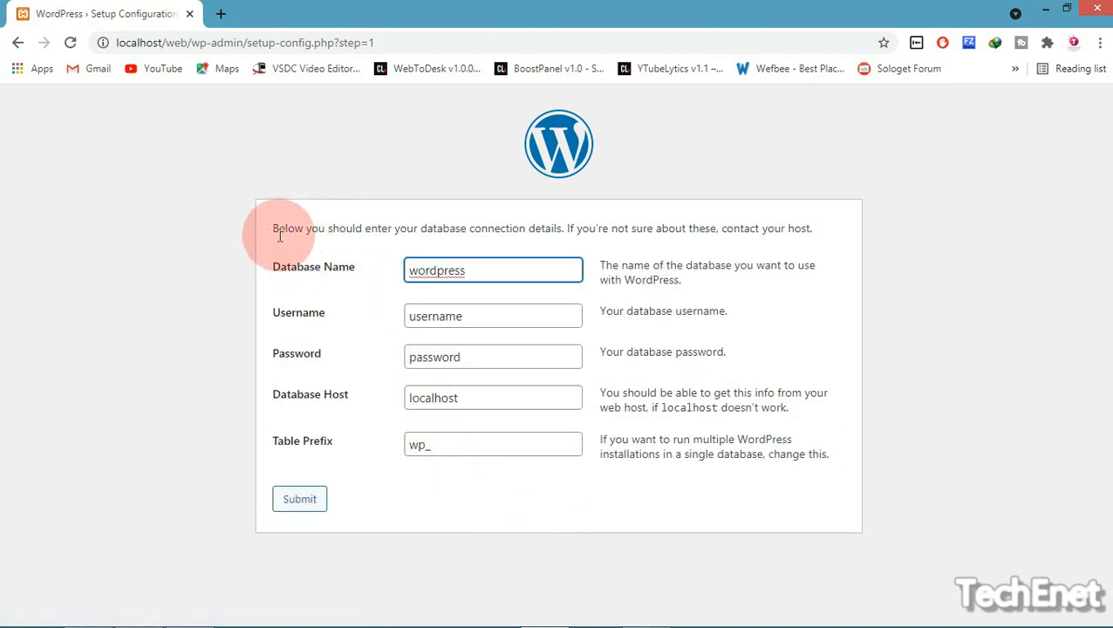
Enter Web101 as the Database Name
{"action": "left_click_drag", "start_coordinate": [268, 228], "coordinate": [862, 236]}
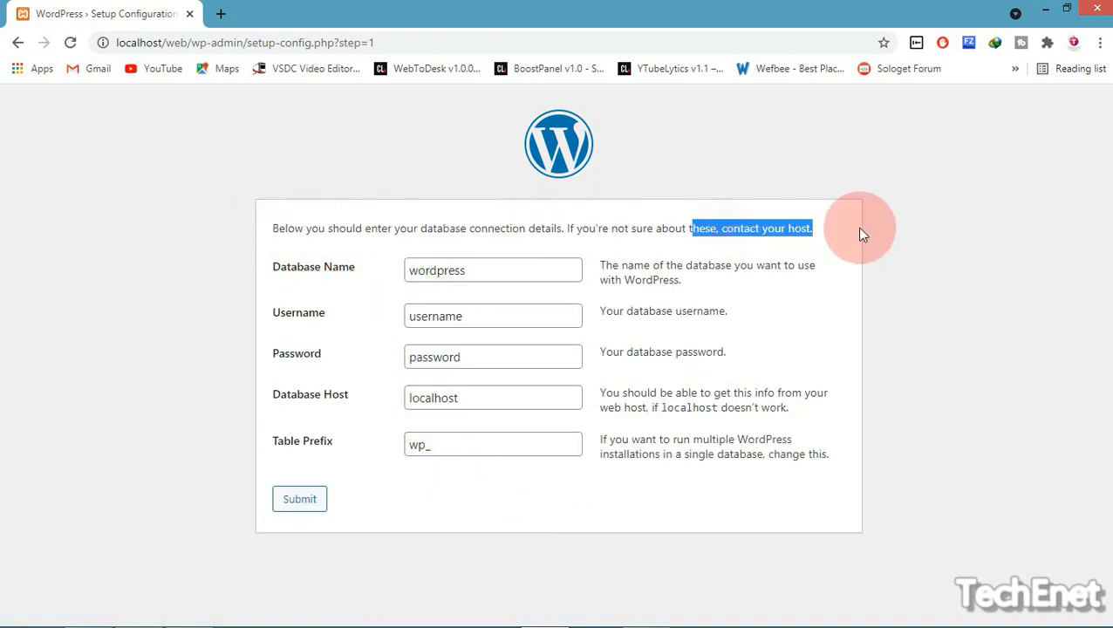
{"action": "left_click", "coordinate": [826, 253]}
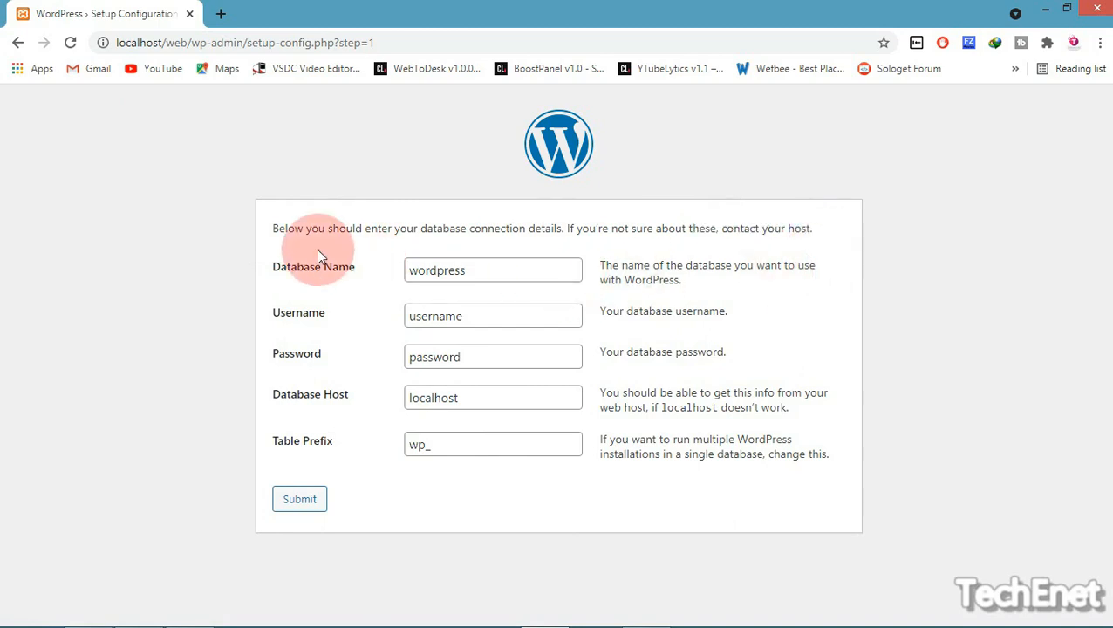
{"action": "left_click", "coordinate": [514, 278]}
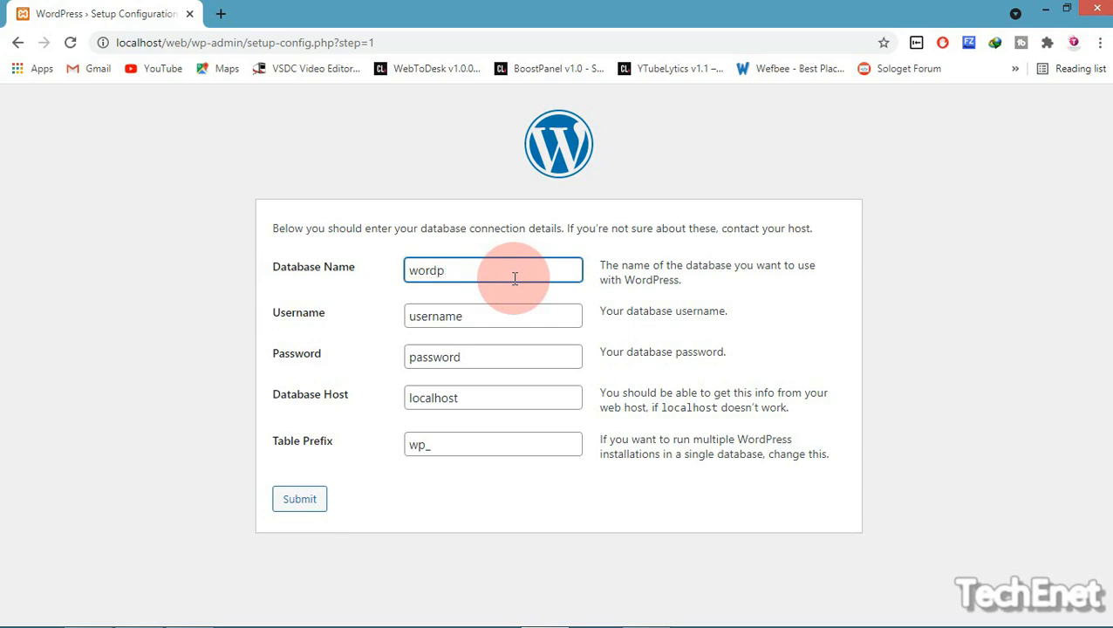
{"action": "key", "text": "BackSpace"}
{"action": "key", "text": "BackSpace"}
{"action": "type", "text": "web"}
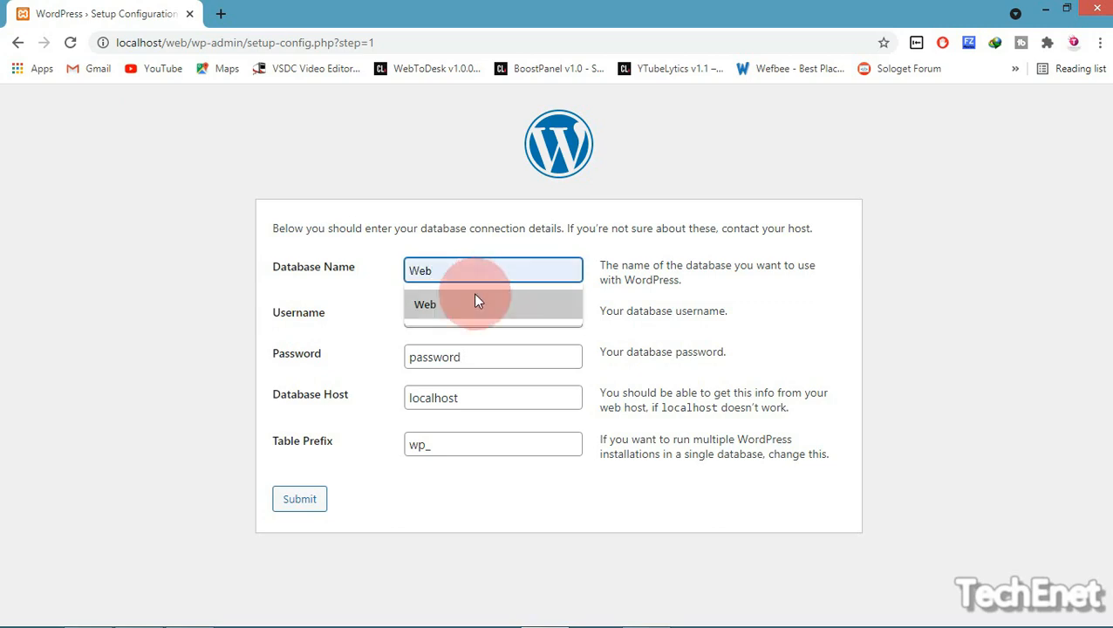
{"action": "left_click", "coordinate": [476, 302]}
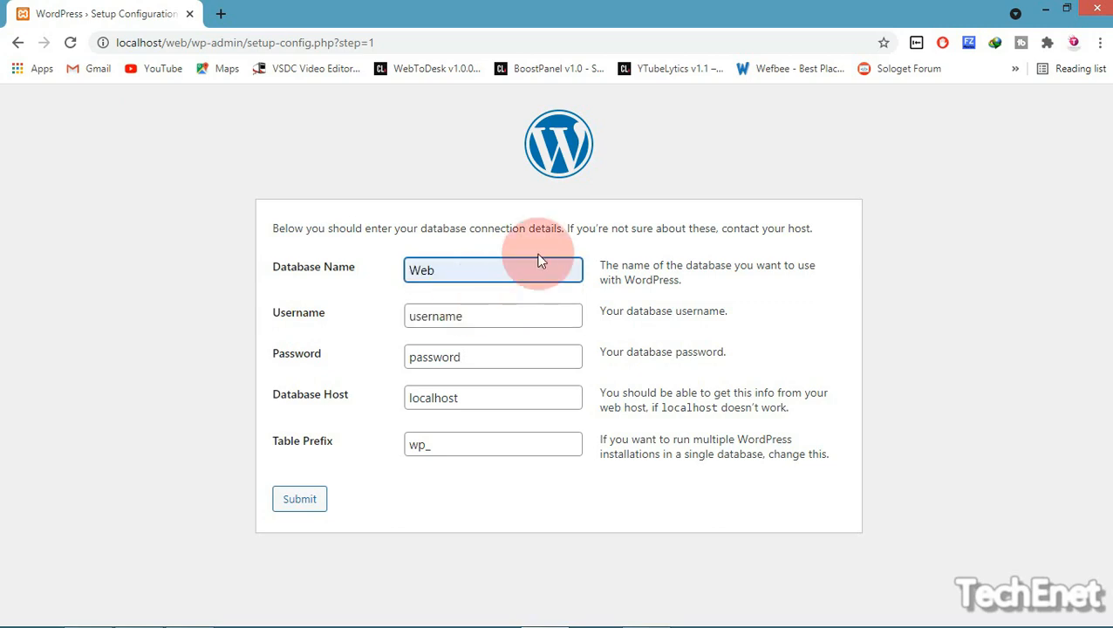
{"action": "type", "text": "101"}
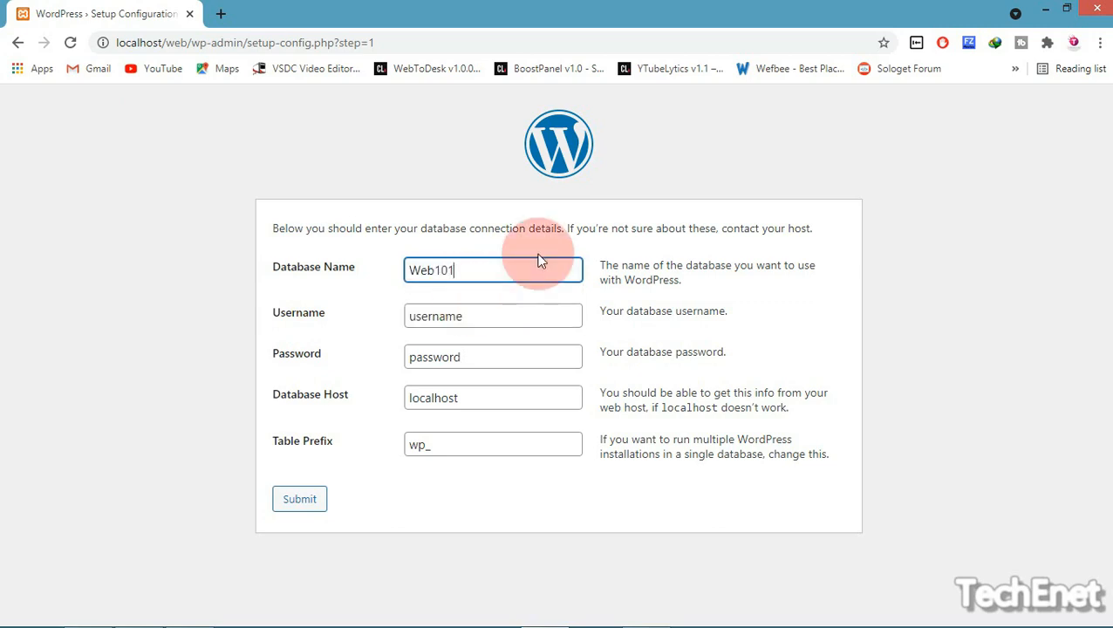
{"action": "left_click_drag", "start_coordinate": [465, 270], "coordinate": [401, 269]}
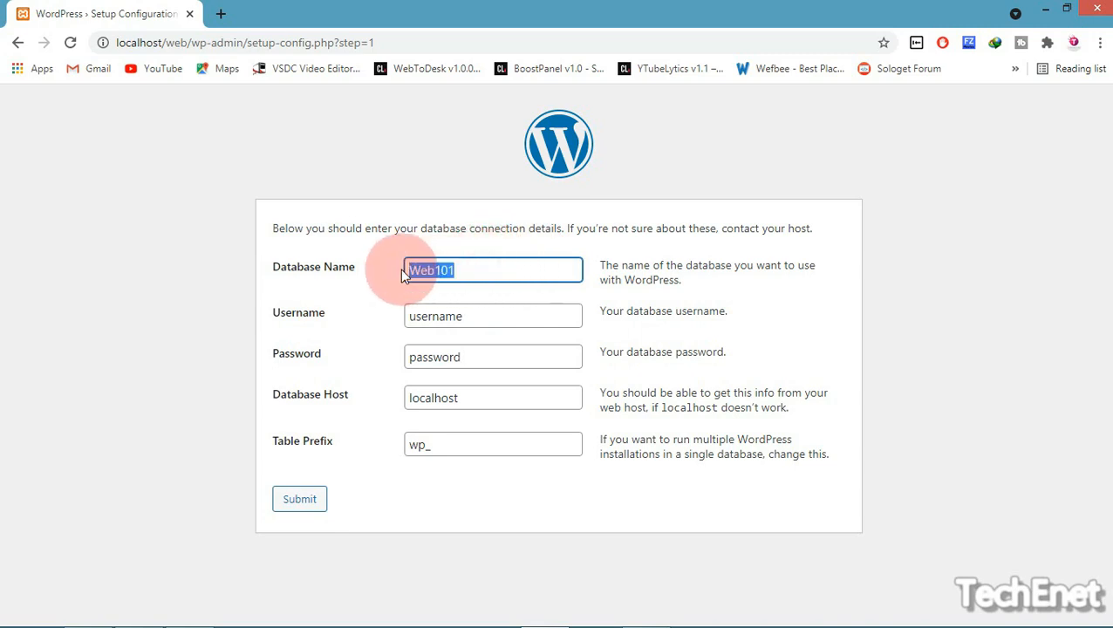
Replace the default Username with root
{"action": "double_click", "coordinate": [517, 317]}
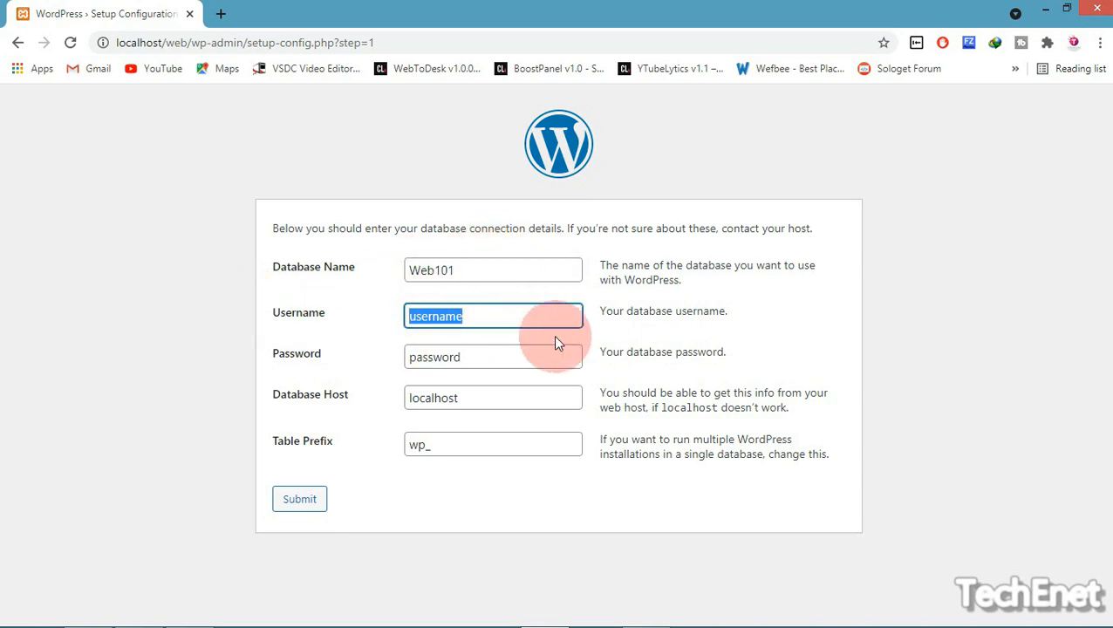
{"action": "key", "text": "BackSpace"}
{"action": "type", "text": "roo"}
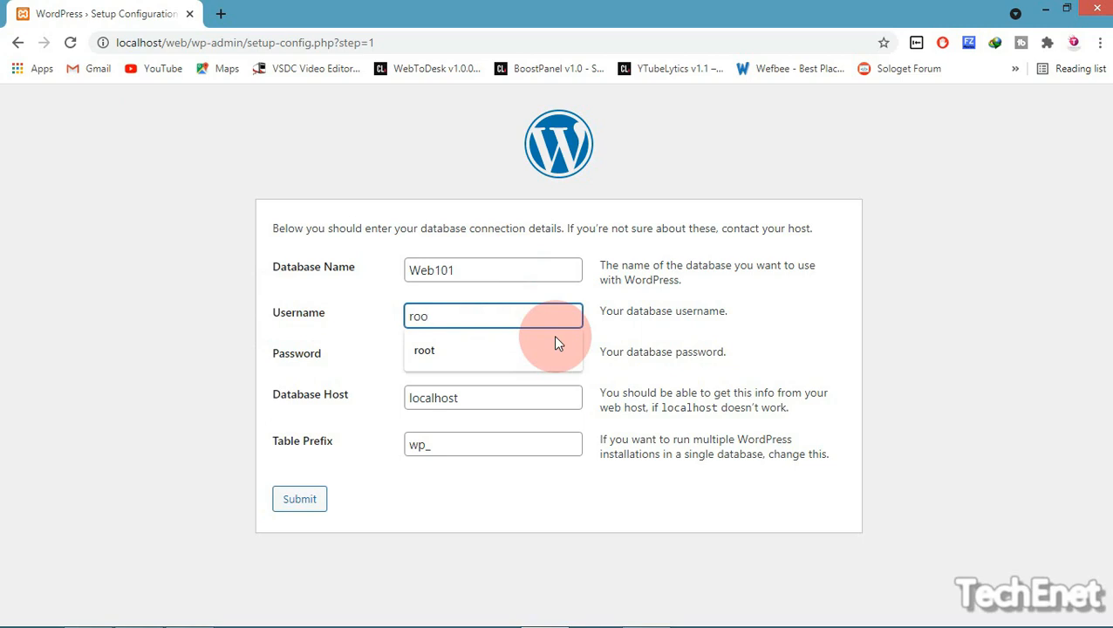
{"action": "left_click", "coordinate": [509, 343]}
{"action": "left_click_drag", "start_coordinate": [750, 319], "coordinate": [696, 316]}
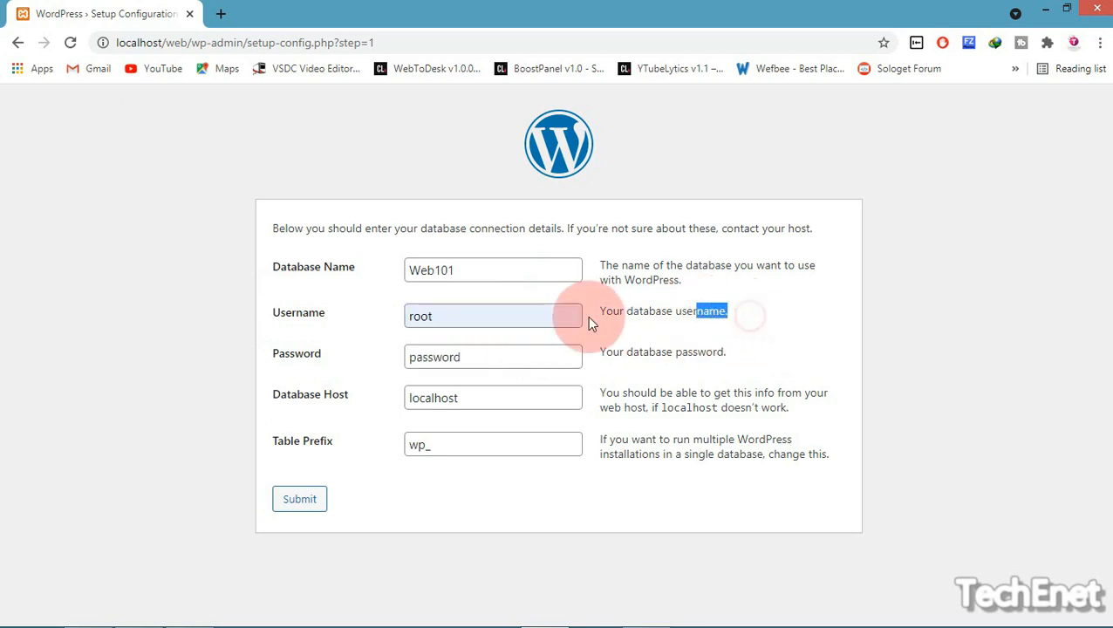
{"action": "left_click_drag", "start_coordinate": [590, 323], "coordinate": [586, 315]}
{"action": "left_click", "coordinate": [808, 332]}
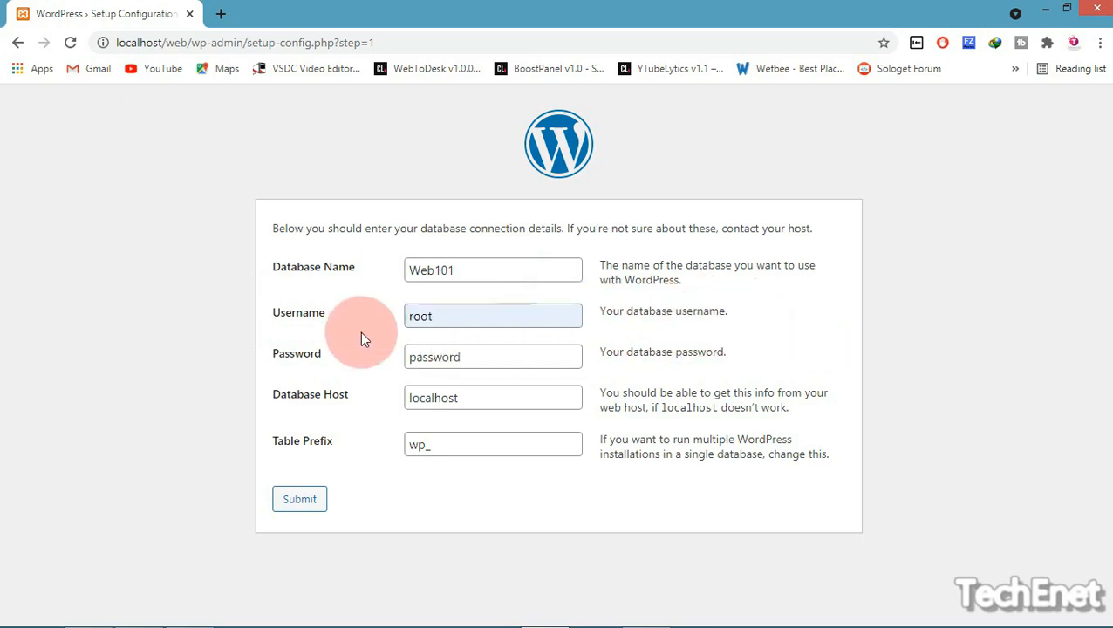
Leave the Password empty and keep Database Host localhost and Table Prefix wp_
{"action": "left_click_drag", "start_coordinate": [221, 355], "coordinate": [788, 360]}
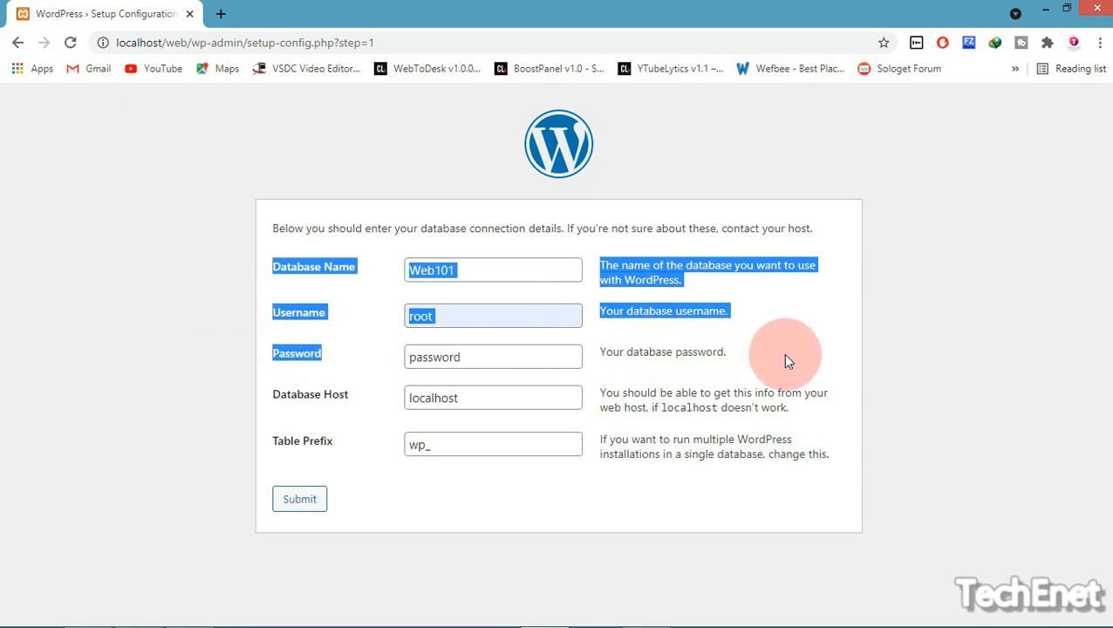
{"action": "left_click", "coordinate": [788, 360]}
{"action": "left_click", "coordinate": [497, 356]}
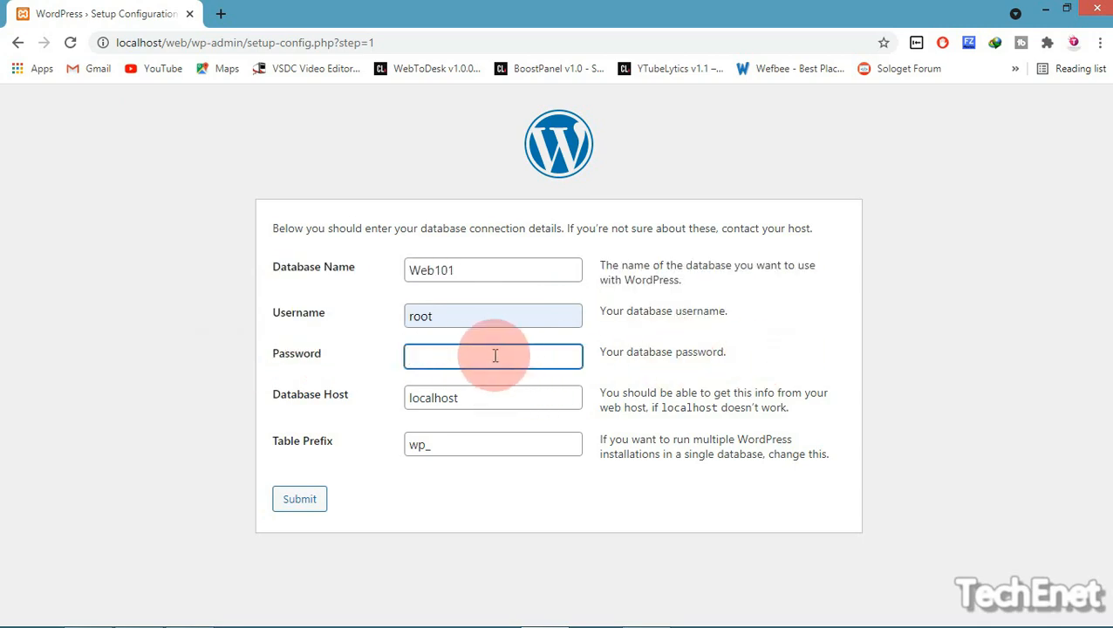
{"action": "left_click_drag", "start_coordinate": [277, 411], "coordinate": [297, 400]}
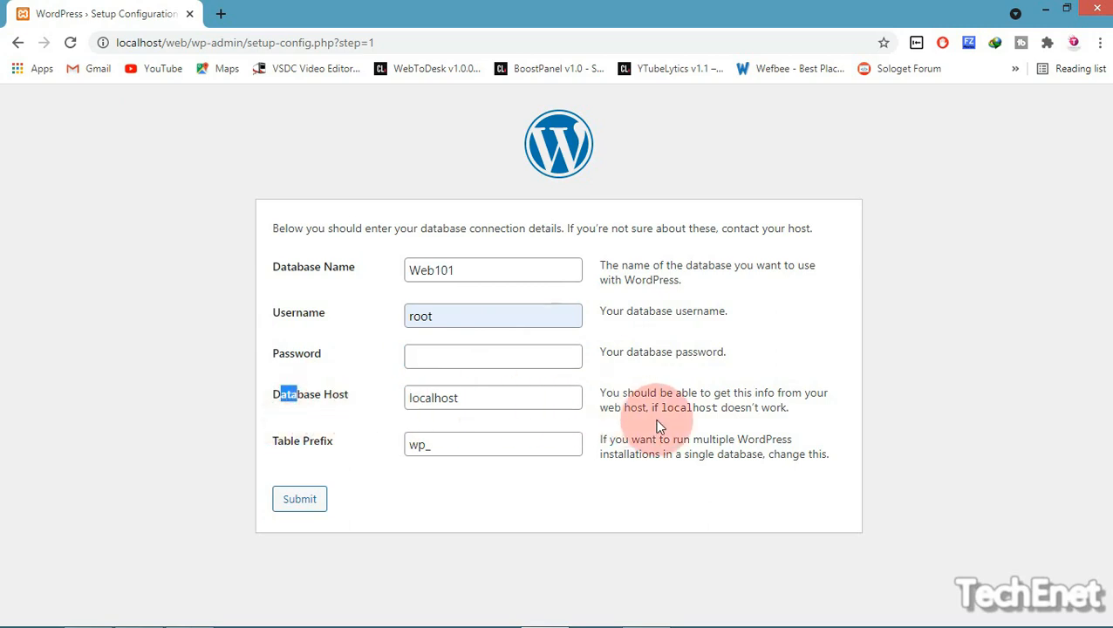
{"action": "left_click_drag", "start_coordinate": [662, 419], "coordinate": [700, 408]}
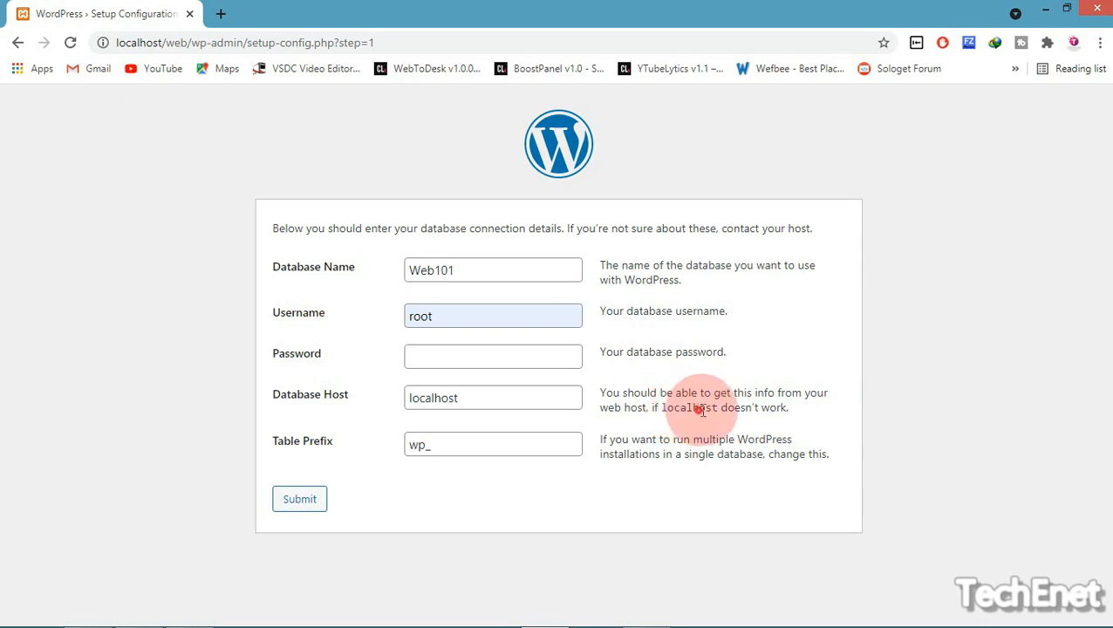
{"action": "left_click", "coordinate": [715, 399]}
{"action": "left_click_drag", "start_coordinate": [480, 398], "coordinate": [404, 403]}
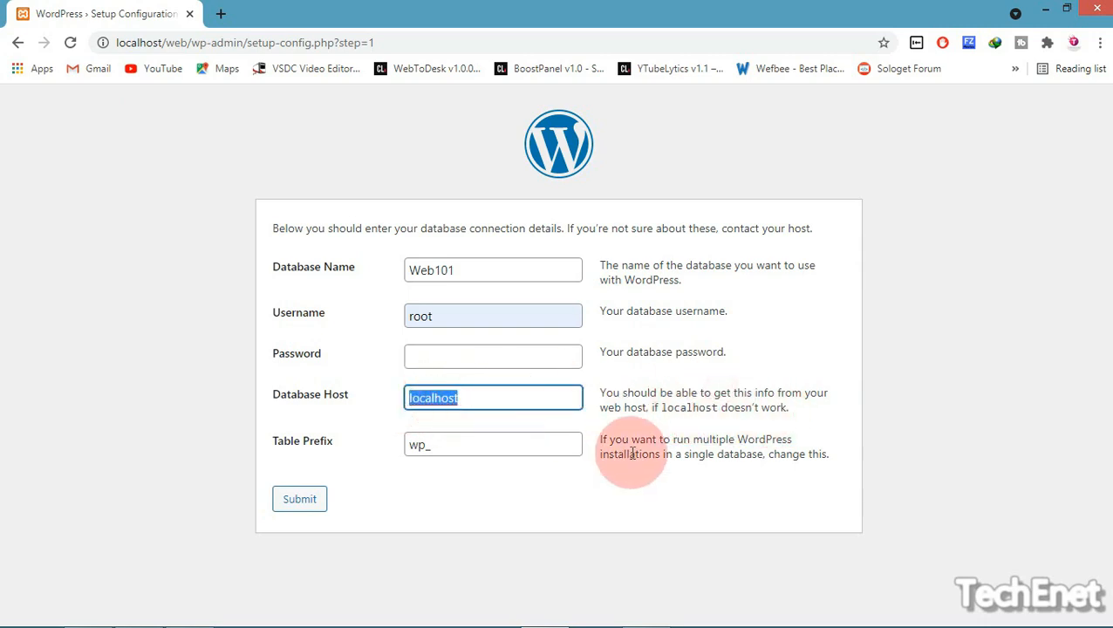
{"action": "left_click", "coordinate": [534, 444]}
{"action": "left_click", "coordinate": [266, 426]}
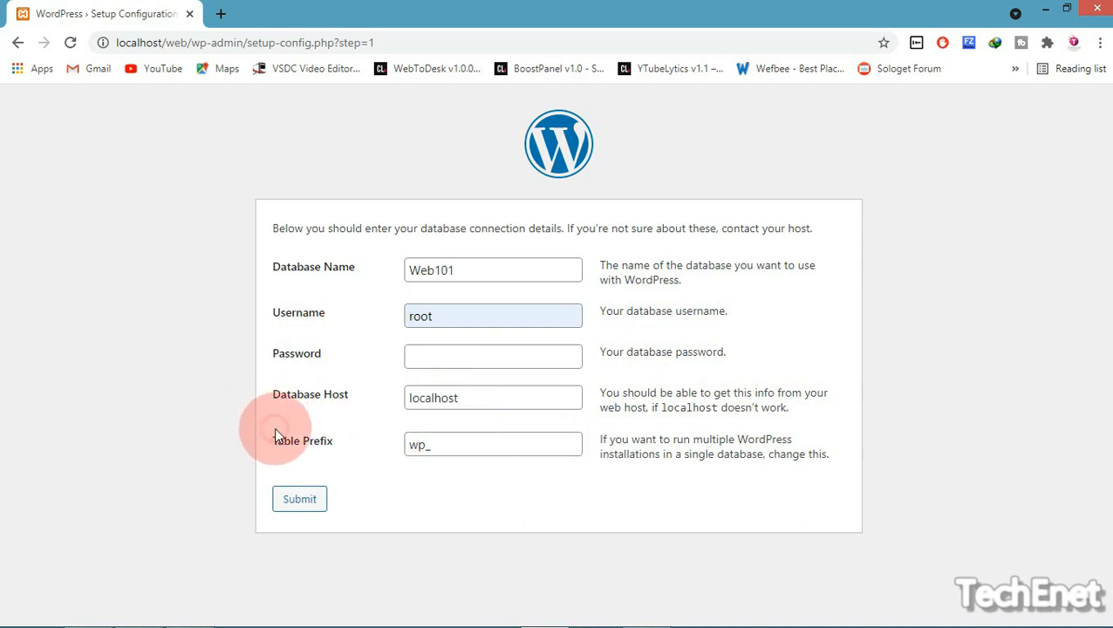
{"action": "left_click", "coordinate": [437, 448]}
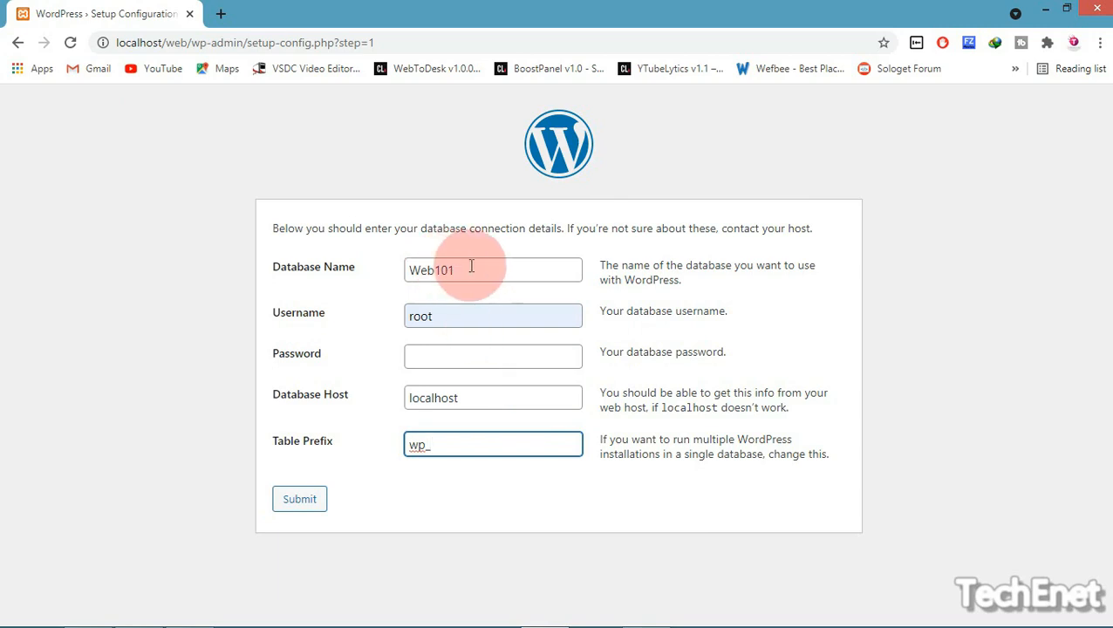
{"action": "left_click_drag", "start_coordinate": [472, 267], "coordinate": [385, 269]}
{"action": "left_click", "coordinate": [611, 262]}
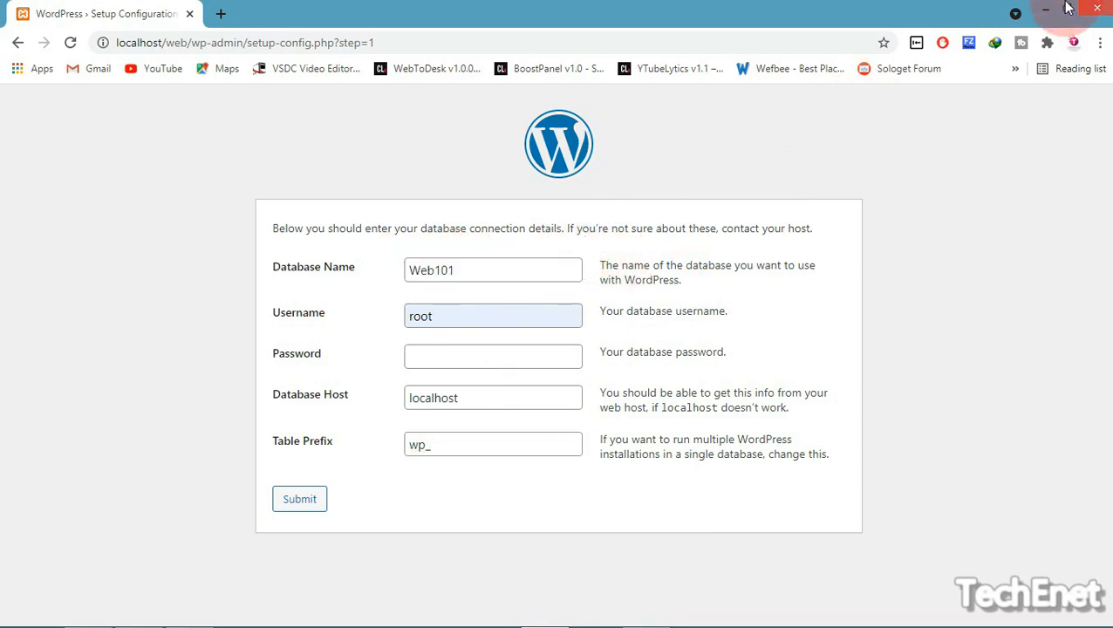
Open phpMyAdmin from the MySQL Admin button in XAMPP Control Panel
{"action": "left_click", "coordinate": [1047, 8]}
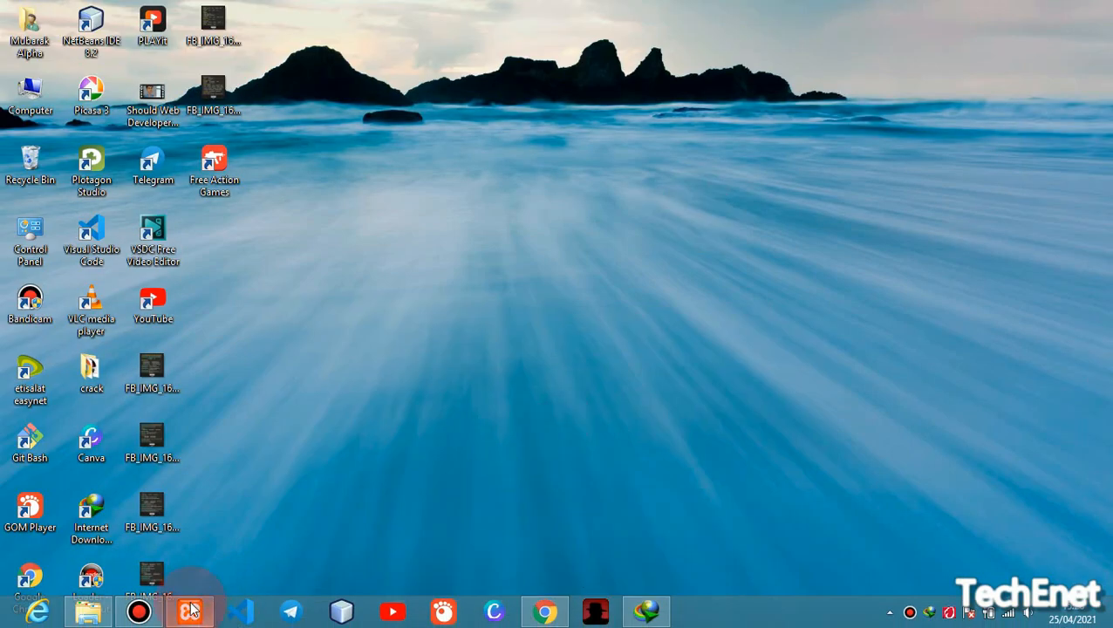
{"action": "left_click", "coordinate": [185, 615]}
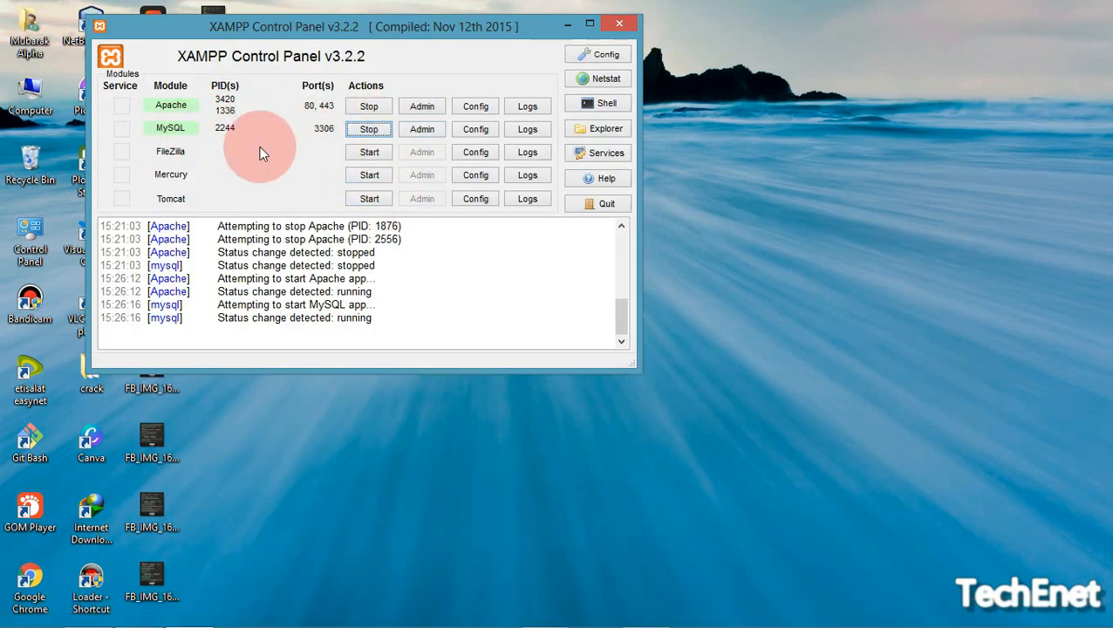
{"action": "left_click", "coordinate": [442, 129]}
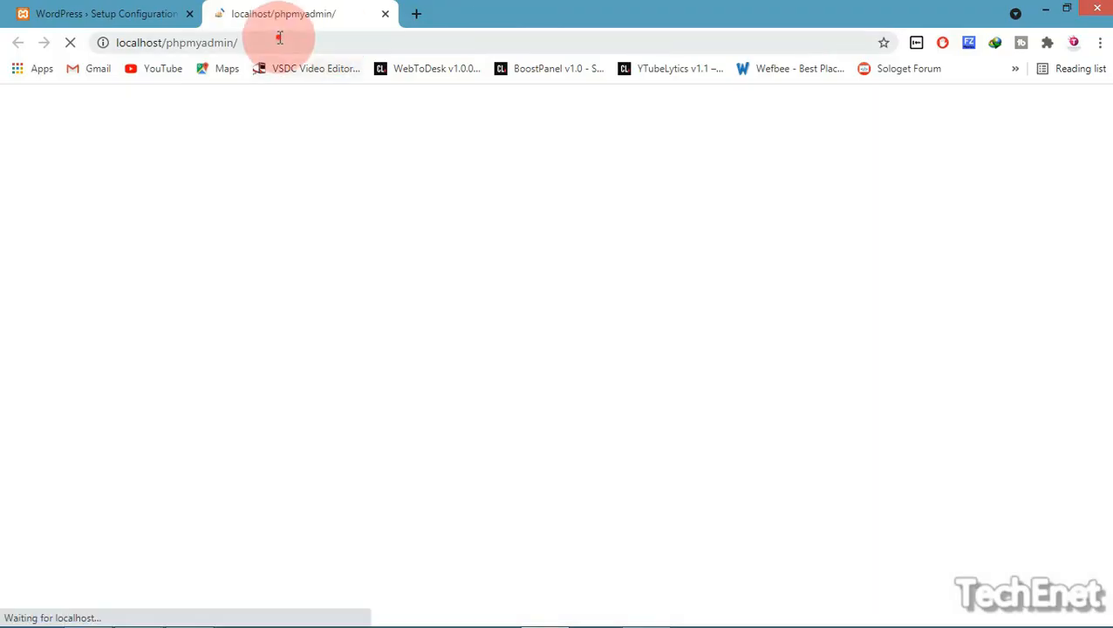
Create the database web101 in phpMyAdmin, matching the WordPress name, and open it
{"action": "left_click", "coordinate": [131, 42]}
{"action": "left_click", "coordinate": [230, 43]}
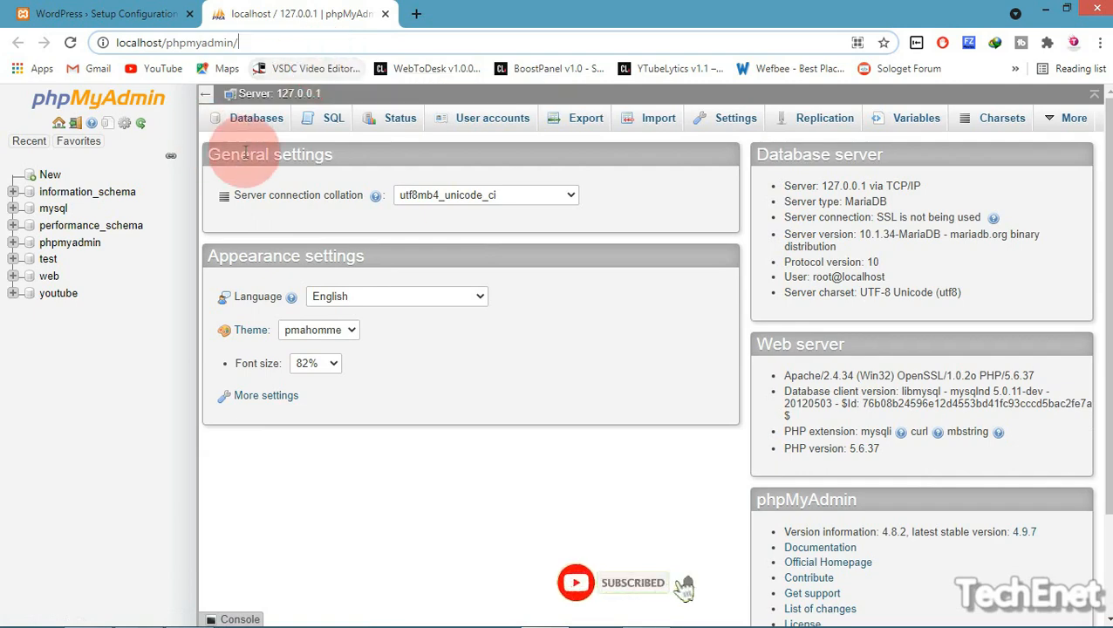
{"action": "left_click", "coordinate": [50, 174]}
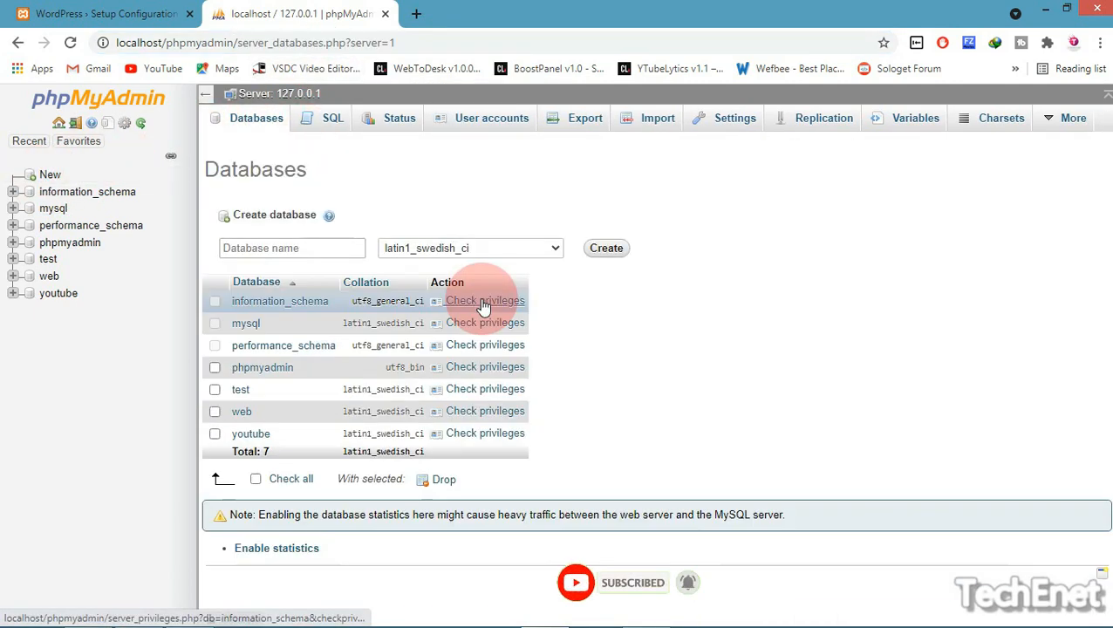
{"action": "left_click", "coordinate": [337, 253]}
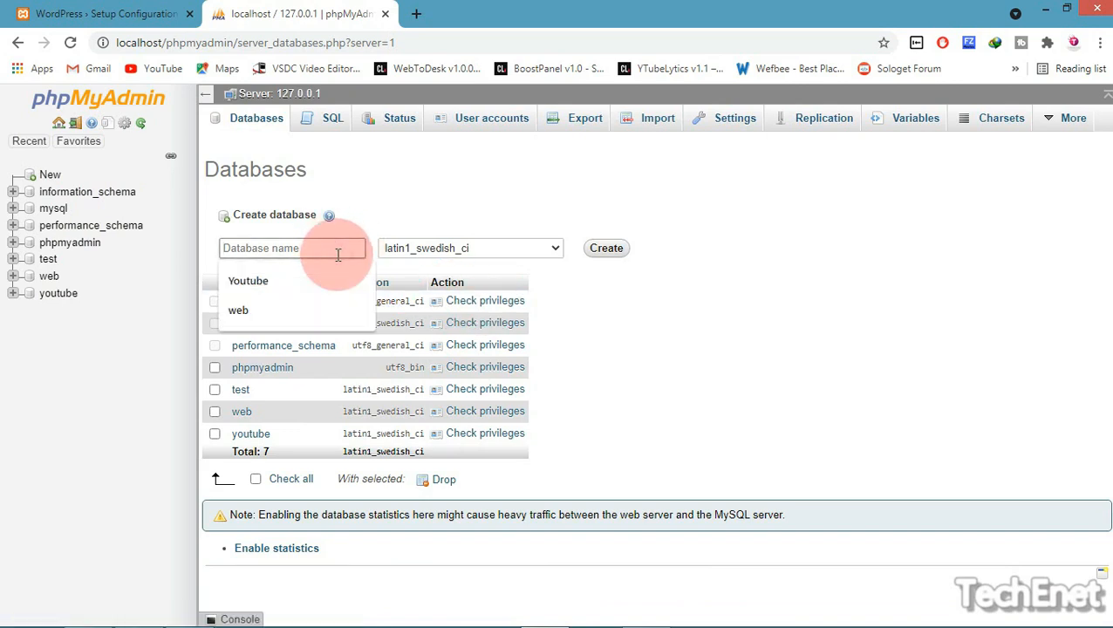
{"action": "type", "text": "We"}
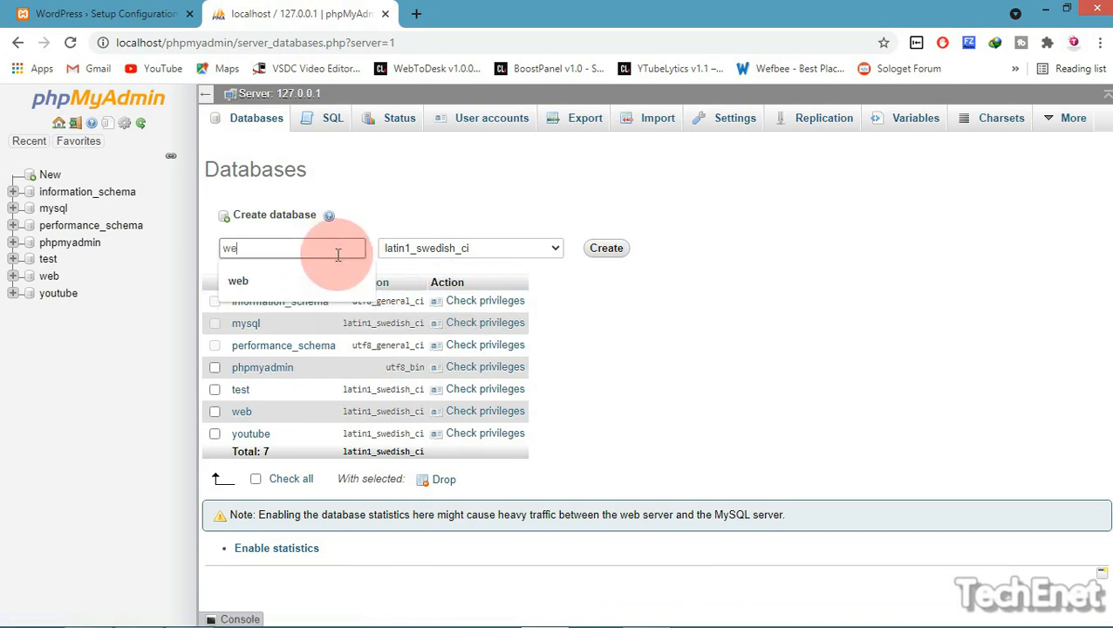
{"action": "left_click", "coordinate": [101, 14]}
{"action": "left_click", "coordinate": [469, 269]}
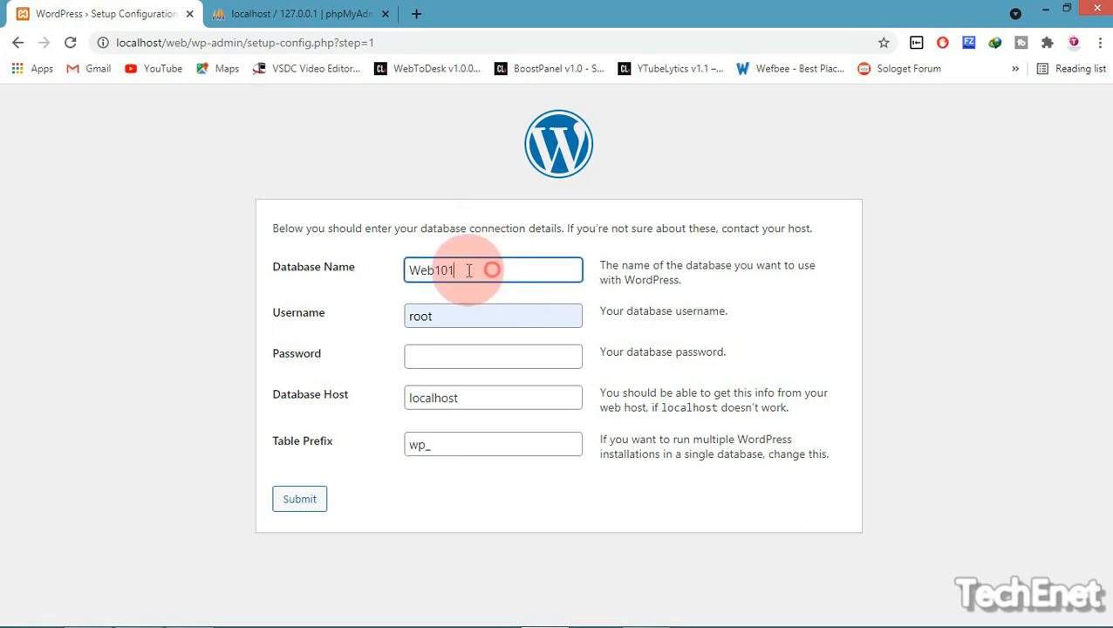
{"action": "double_click", "coordinate": [434, 270]}
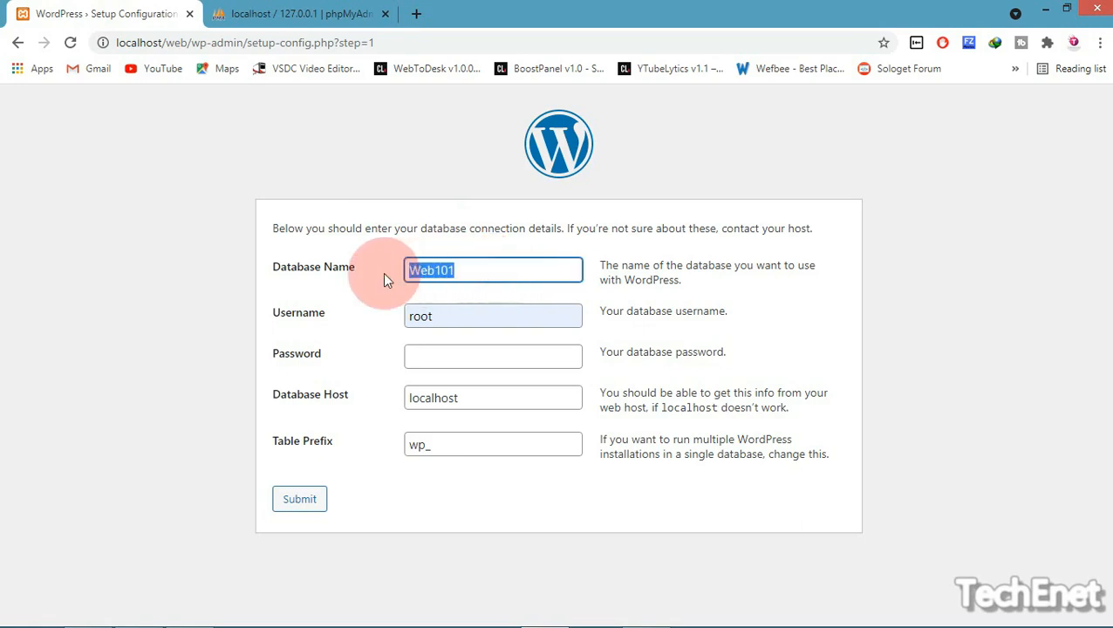
{"action": "left_click", "coordinate": [225, 13]}
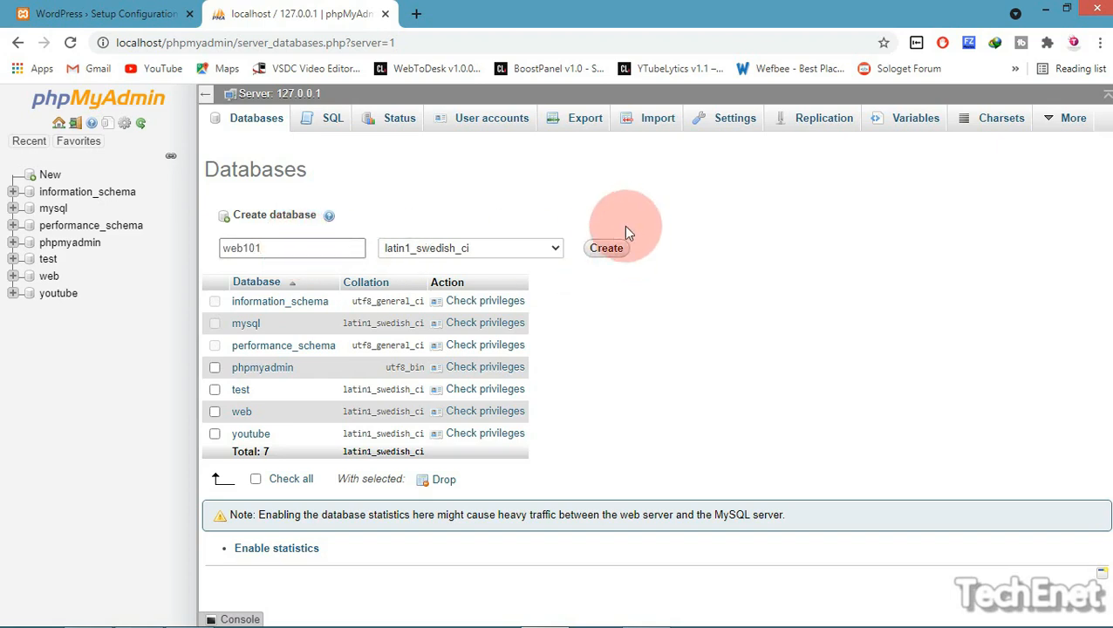
{"action": "left_click", "coordinate": [606, 249]}
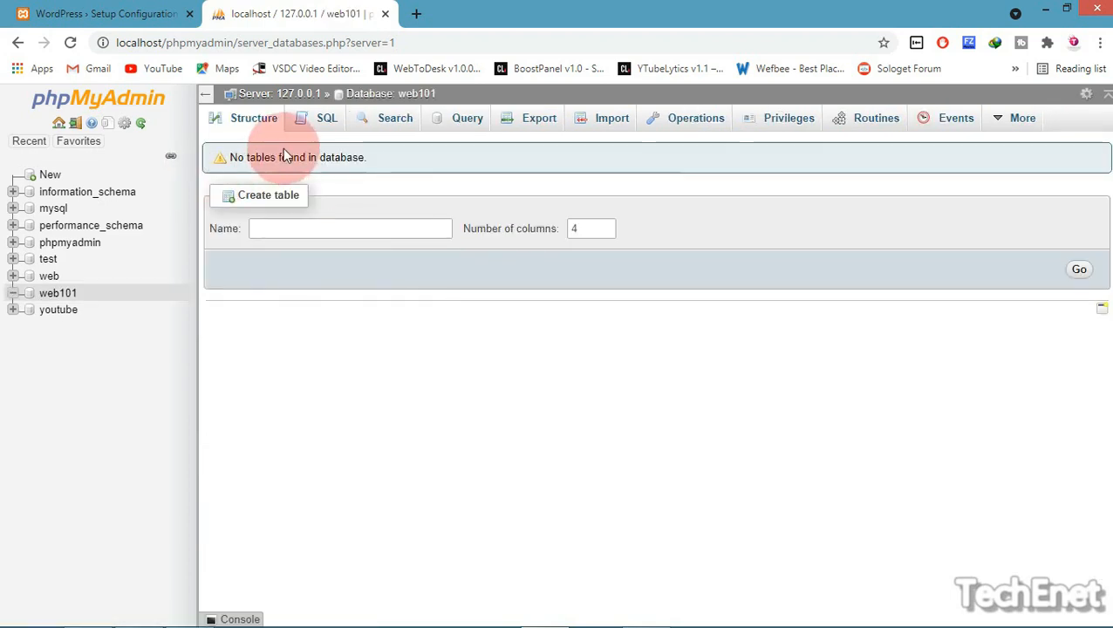
{"action": "left_click", "coordinate": [72, 299]}
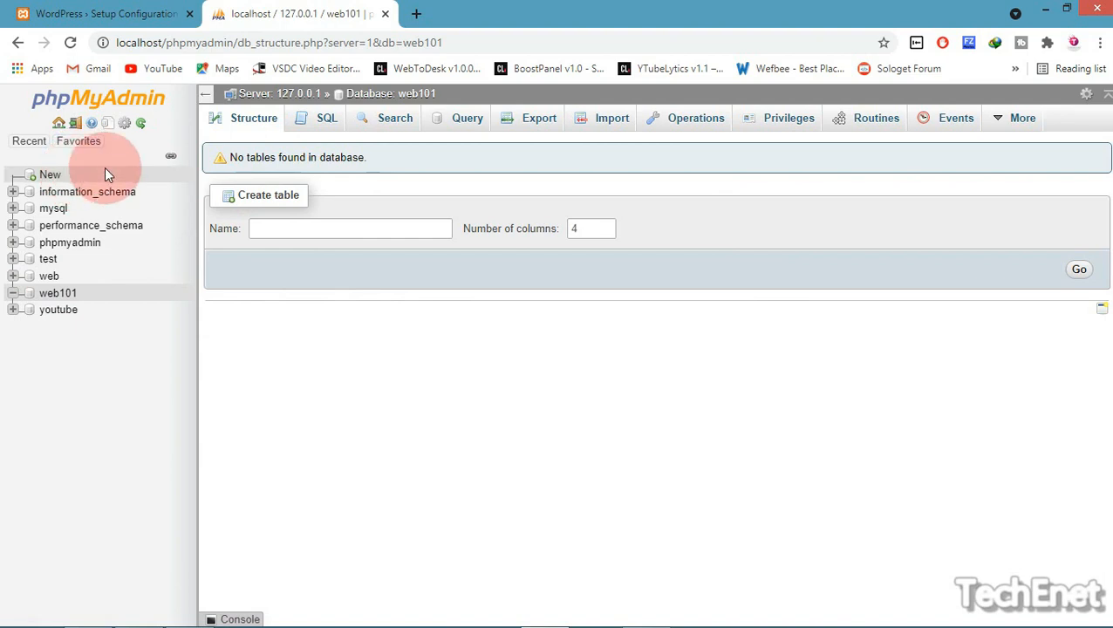
Submit the Web101 / root / localhost connection details and run the WordPress installation
{"action": "left_click", "coordinate": [139, 13]}
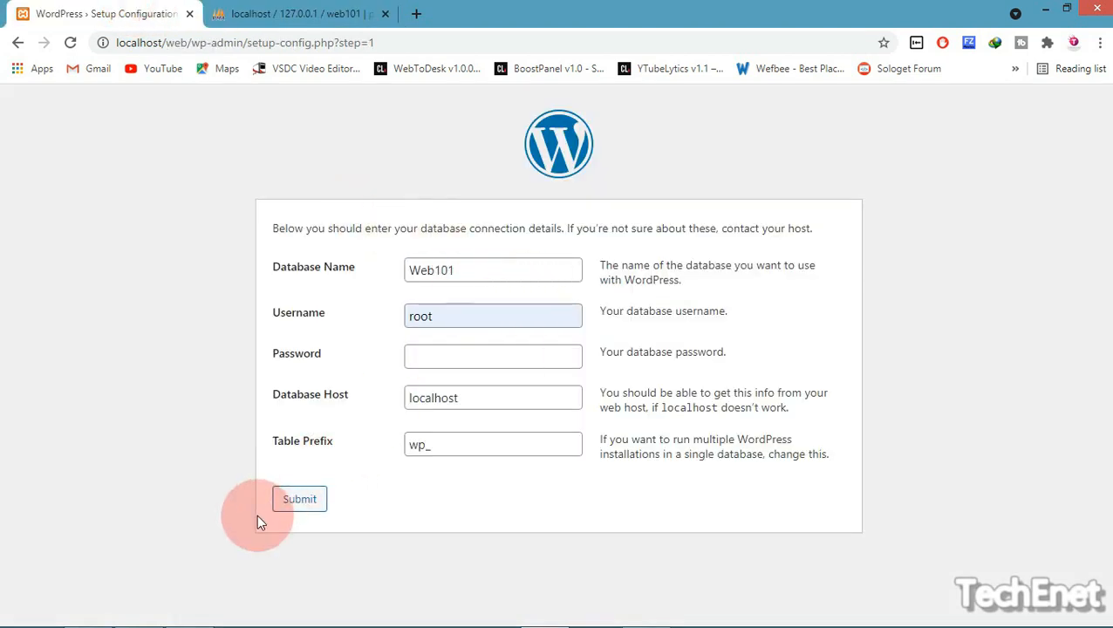
{"action": "left_click", "coordinate": [293, 503]}
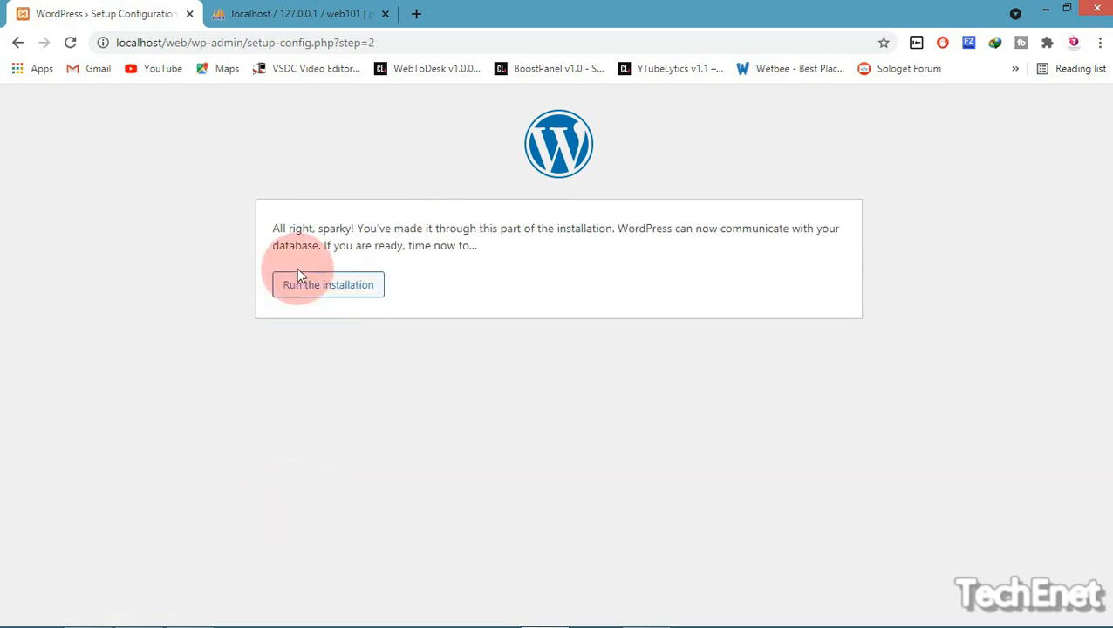
{"action": "left_click_drag", "start_coordinate": [279, 228], "coordinate": [660, 245]}
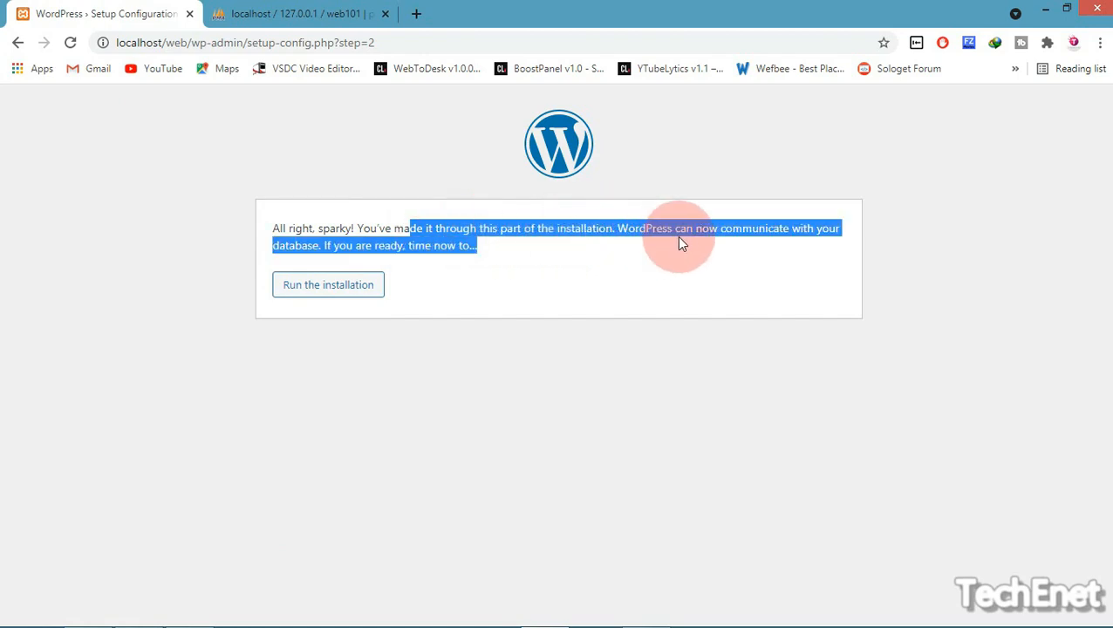
{"action": "left_click", "coordinate": [605, 267]}
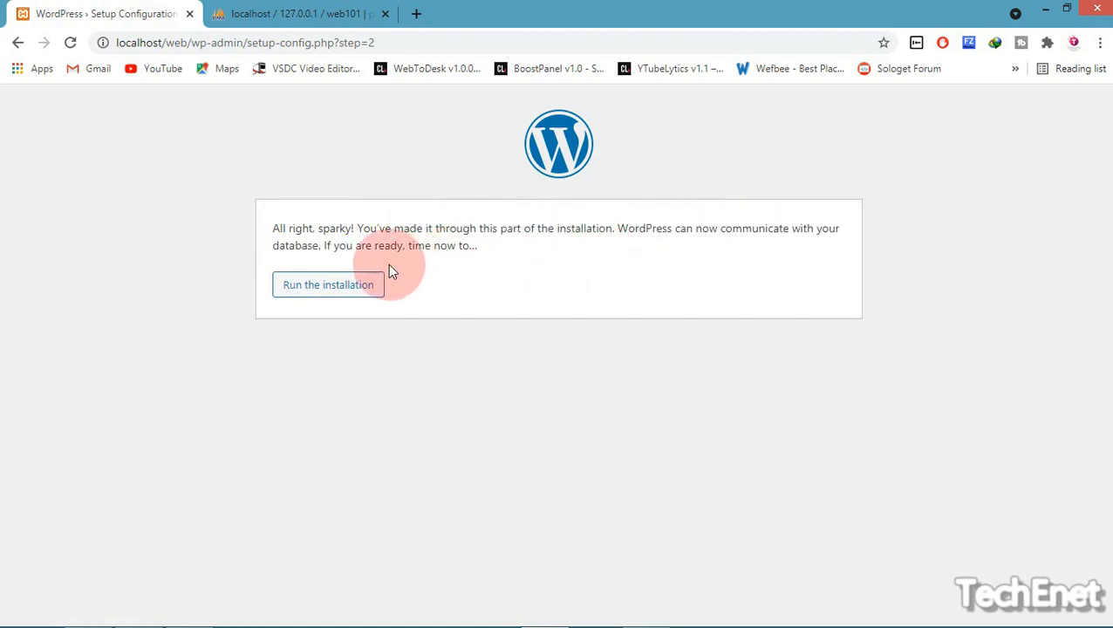
{"action": "left_click_drag", "start_coordinate": [458, 248], "coordinate": [532, 270]}
{"action": "left_click", "coordinate": [532, 270]}
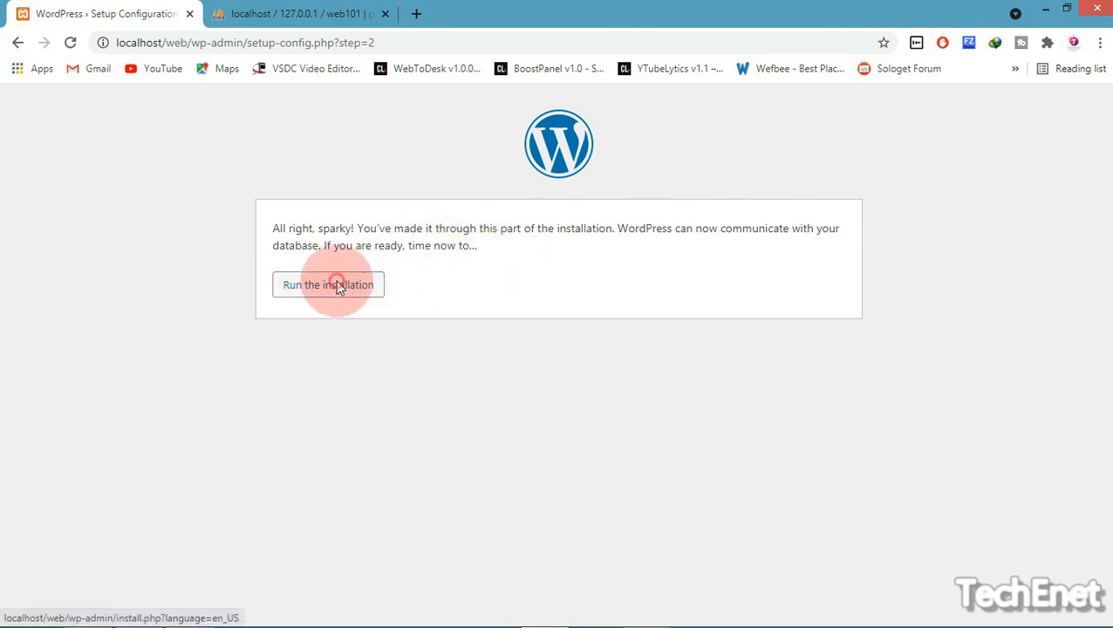
{"action": "left_click", "coordinate": [339, 288]}
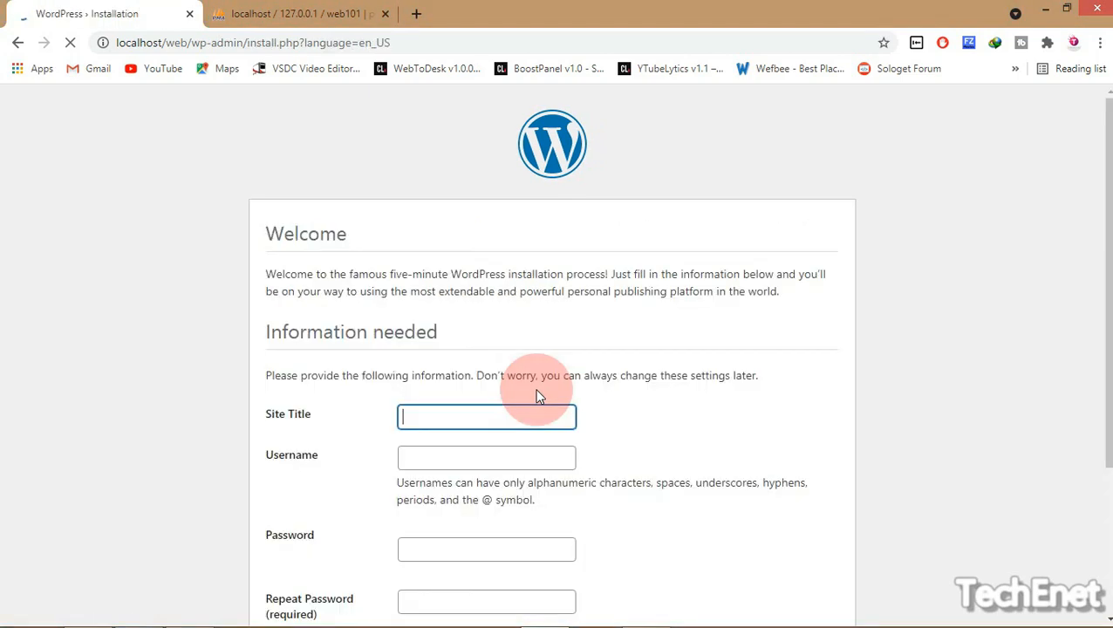
Enter Site Title Techenet and Username tech
{"action": "left_click_drag", "start_coordinate": [266, 274], "coordinate": [813, 303]}
{"action": "left_click", "coordinate": [813, 304]}
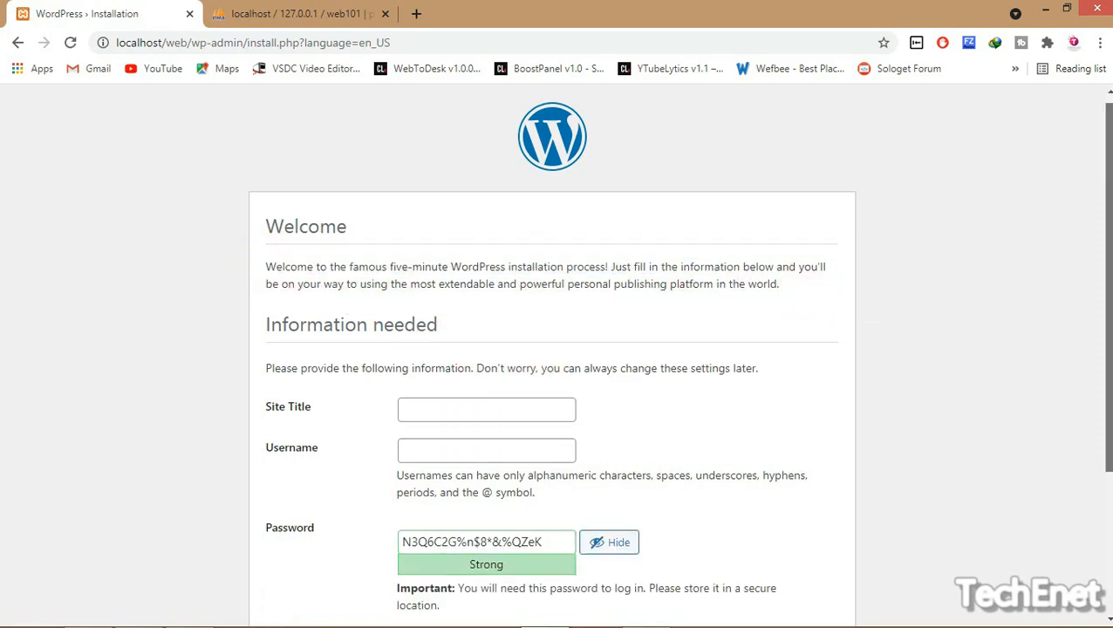
{"action": "scroll", "coordinate": [1081, 323], "scroll_direction": "down", "scroll_amount": 3}
{"action": "left_click", "coordinate": [463, 206]}
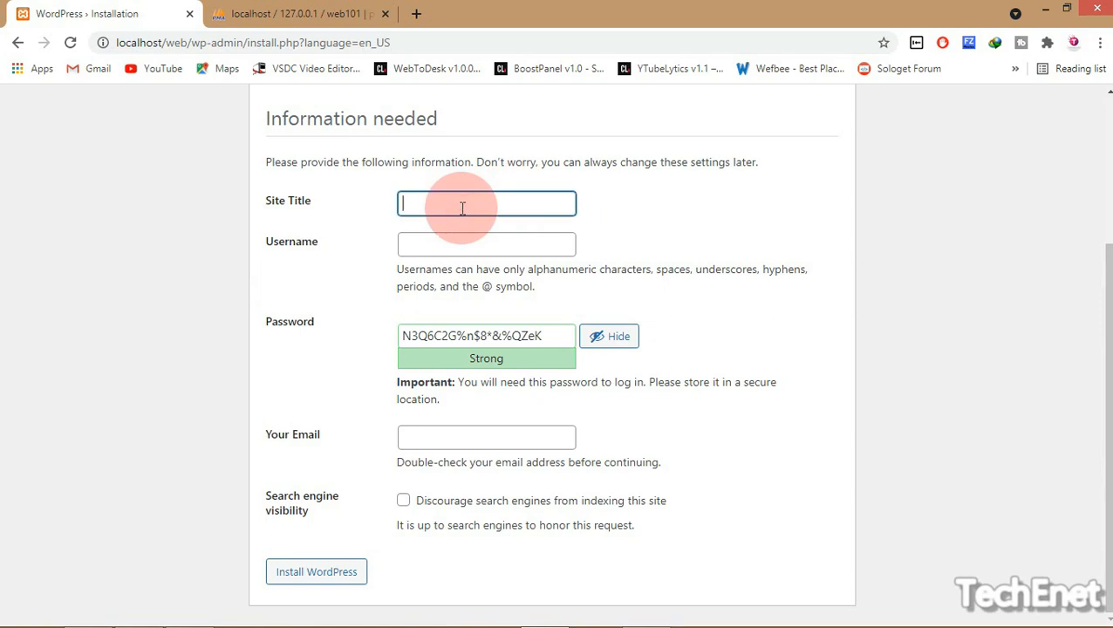
{"action": "type", "text": "techenet"}
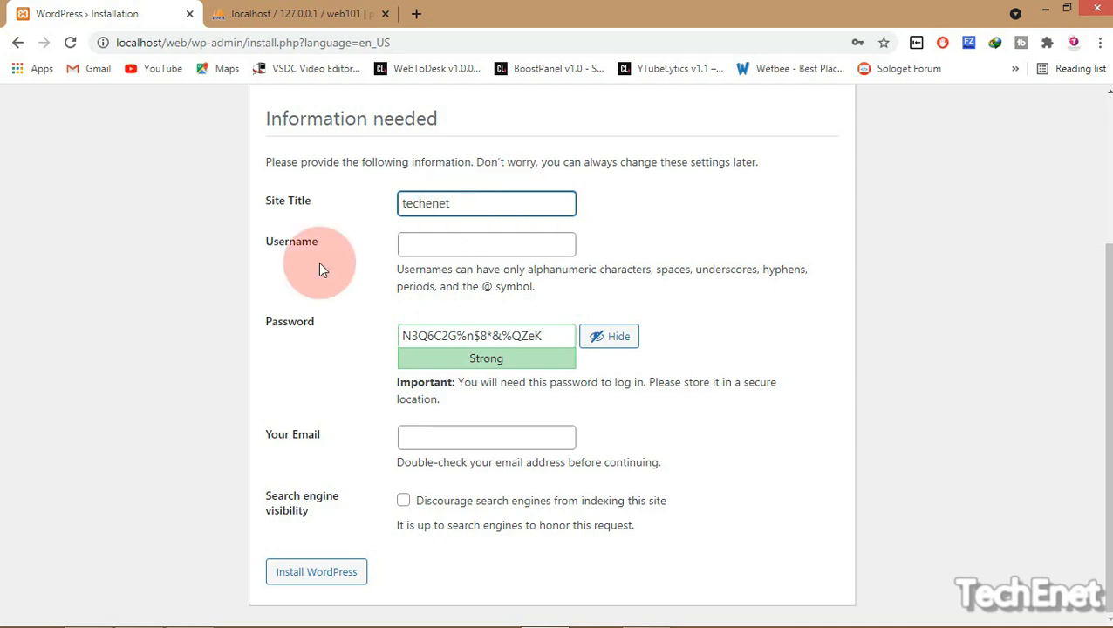
{"action": "left_click_drag", "start_coordinate": [410, 203], "coordinate": [401, 204]}
{"action": "key", "text": "BackSpace"}
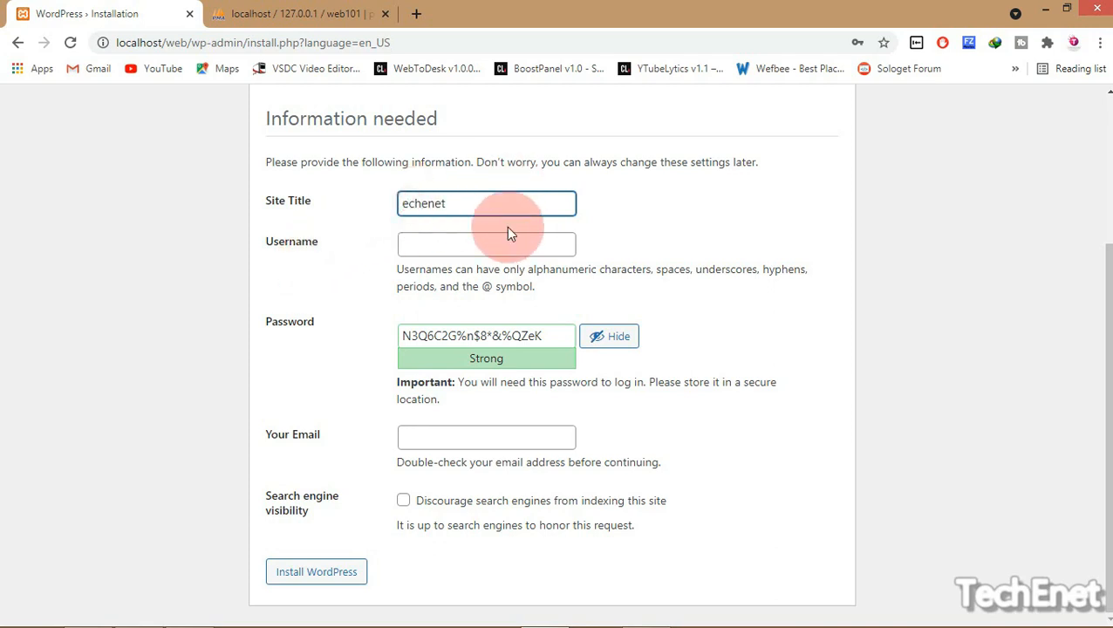
{"action": "type", "text": "T"}
{"action": "left_click", "coordinate": [453, 236]}
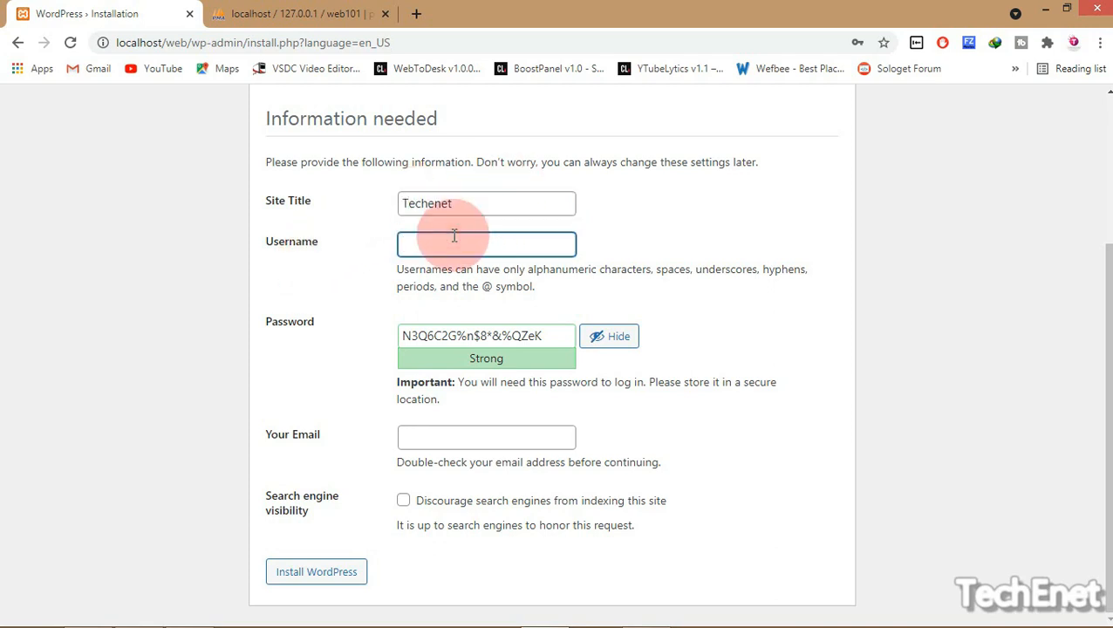
{"action": "type", "text": "tech"}
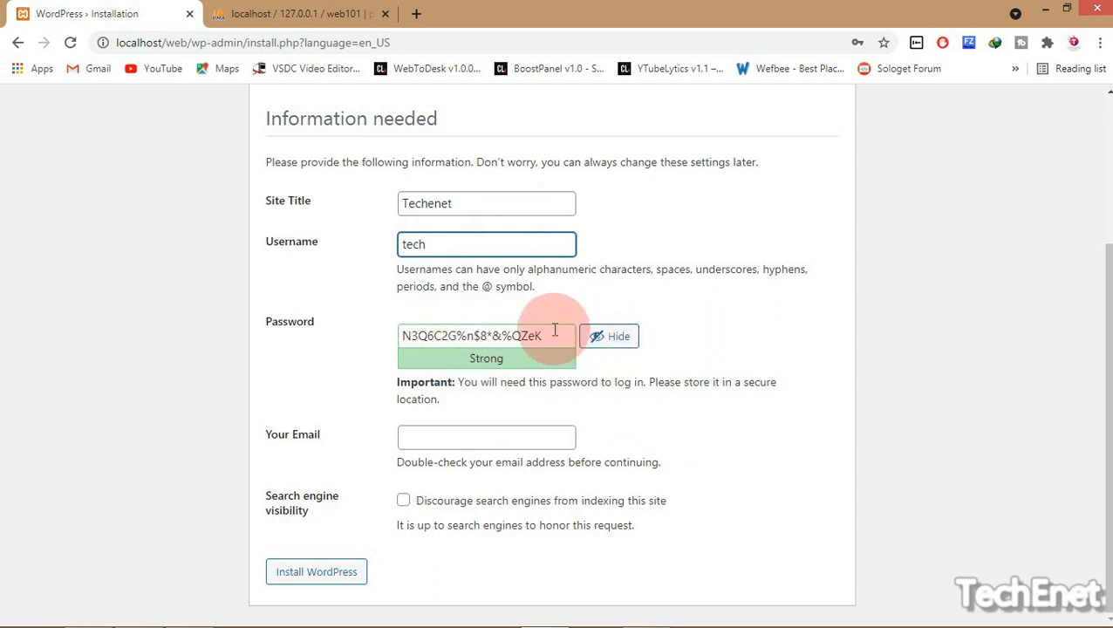
Replace the suggested password with your own strong password, masked
{"action": "left_click_drag", "start_coordinate": [554, 330], "coordinate": [310, 335]}
{"action": "key", "text": "BackSpace"}
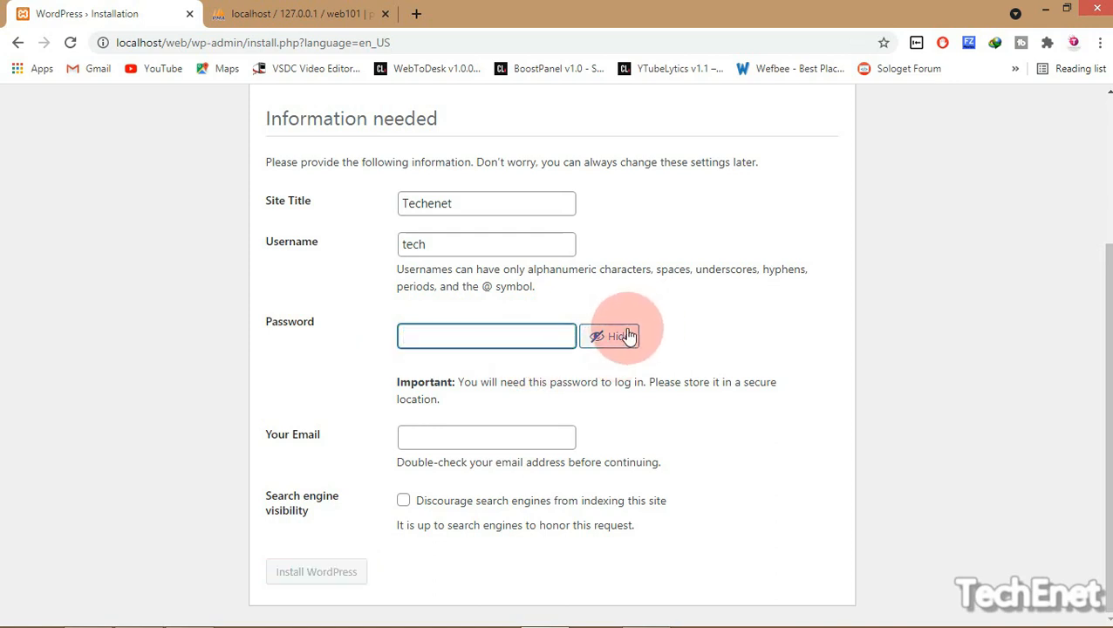
{"action": "left_click", "coordinate": [619, 345]}
{"action": "type", "text": "a"}
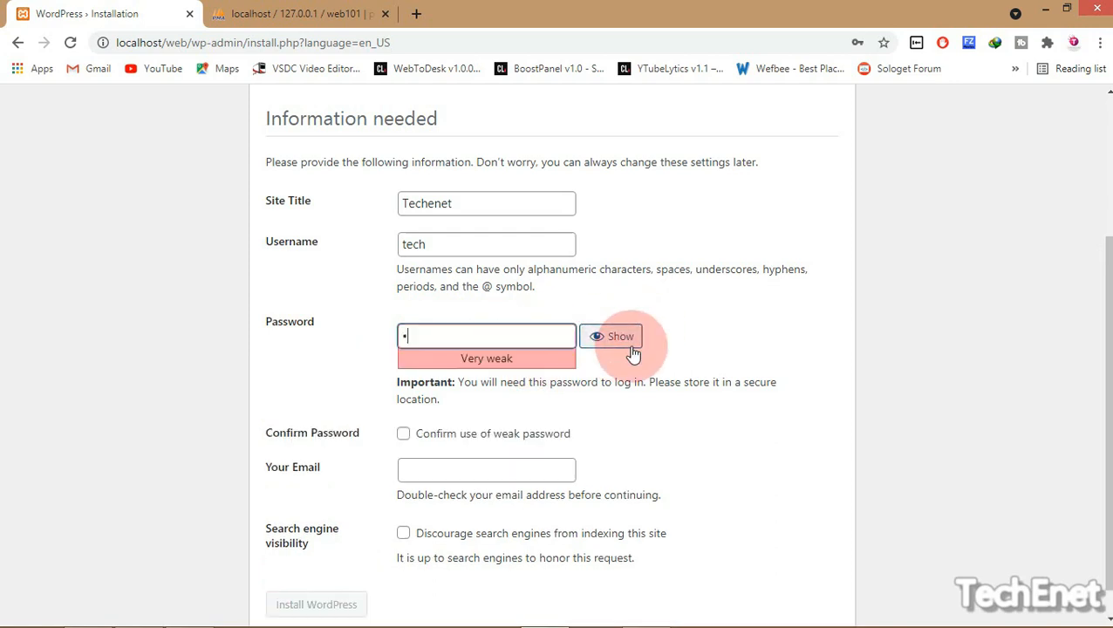
{"action": "type", "text": "•••••••"}
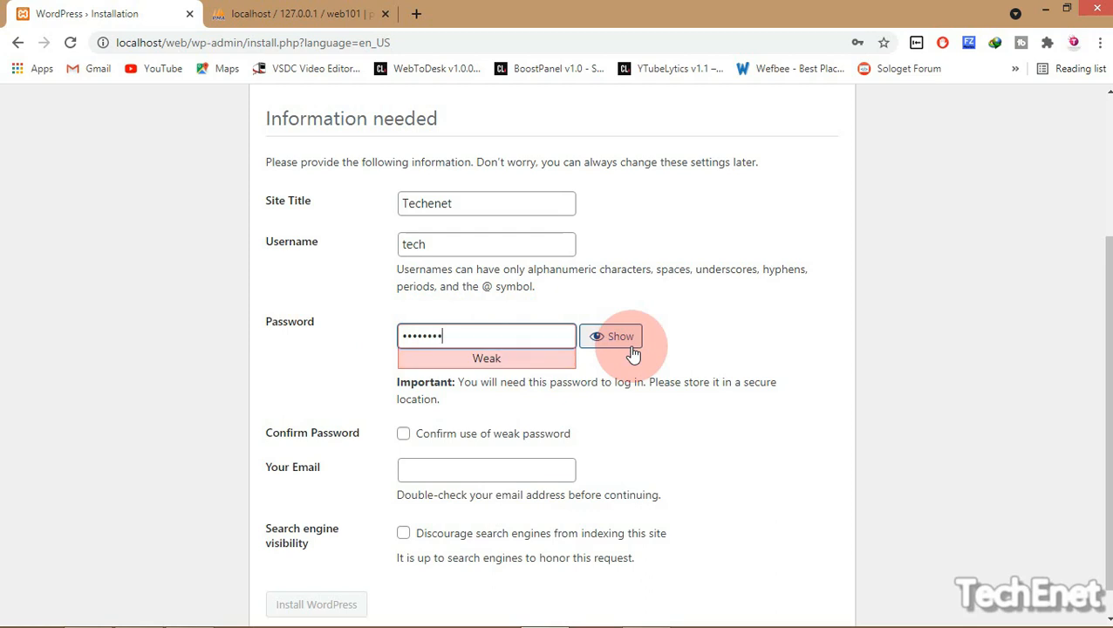
{"action": "type", "text": "•••••"}
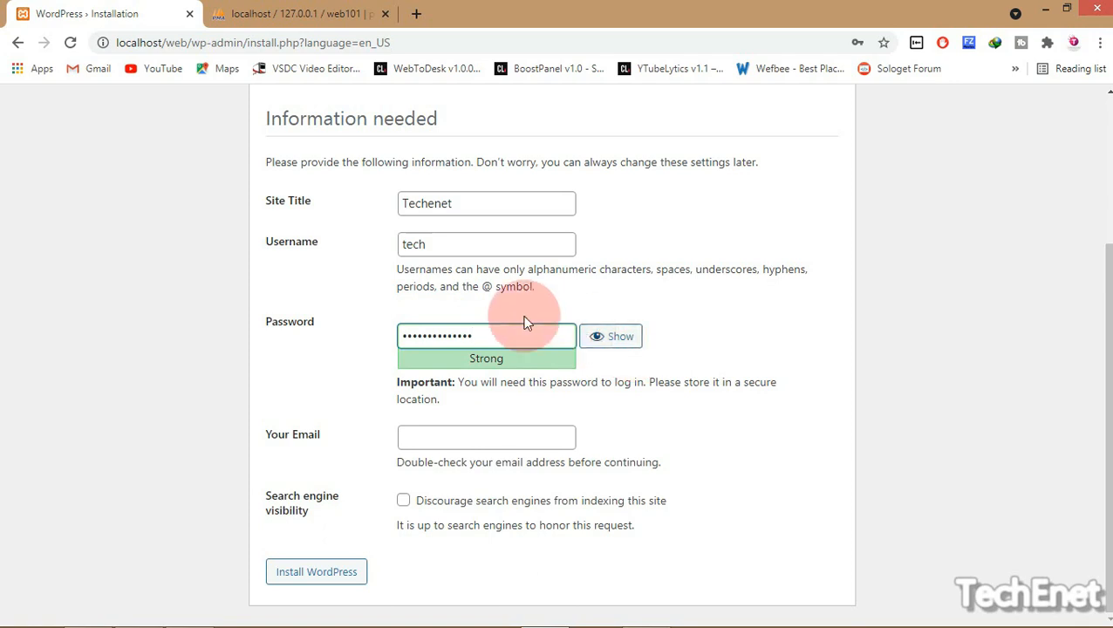
{"action": "left_click_drag", "start_coordinate": [489, 335], "coordinate": [399, 335]}
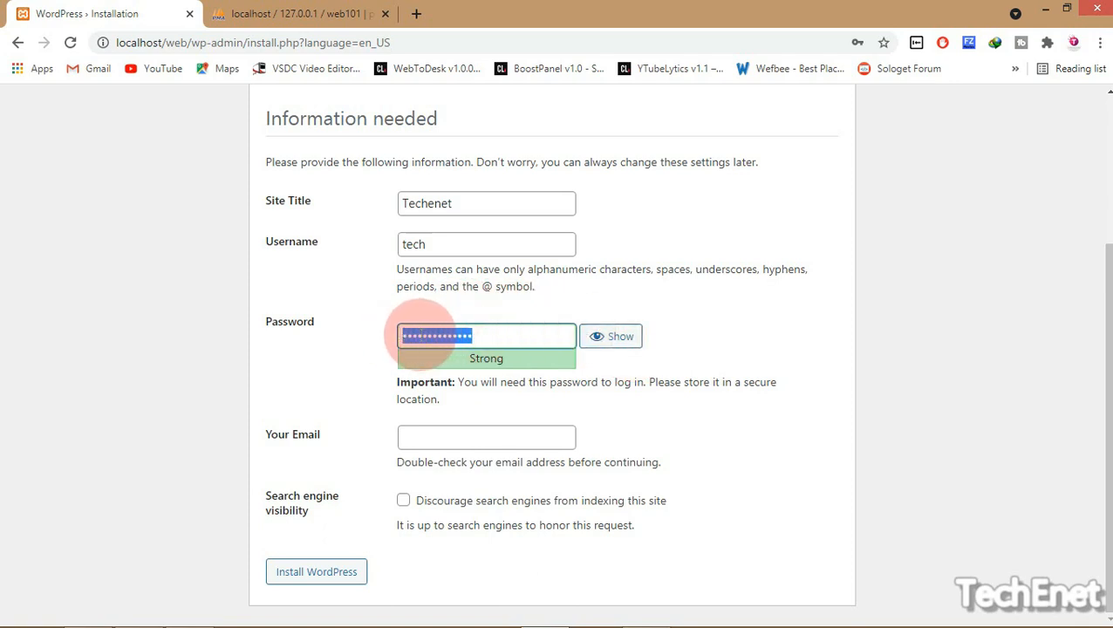
Copy the password, enter the admin e-mail address, and submit Install WordPress
{"action": "right_click", "coordinate": [422, 337]}
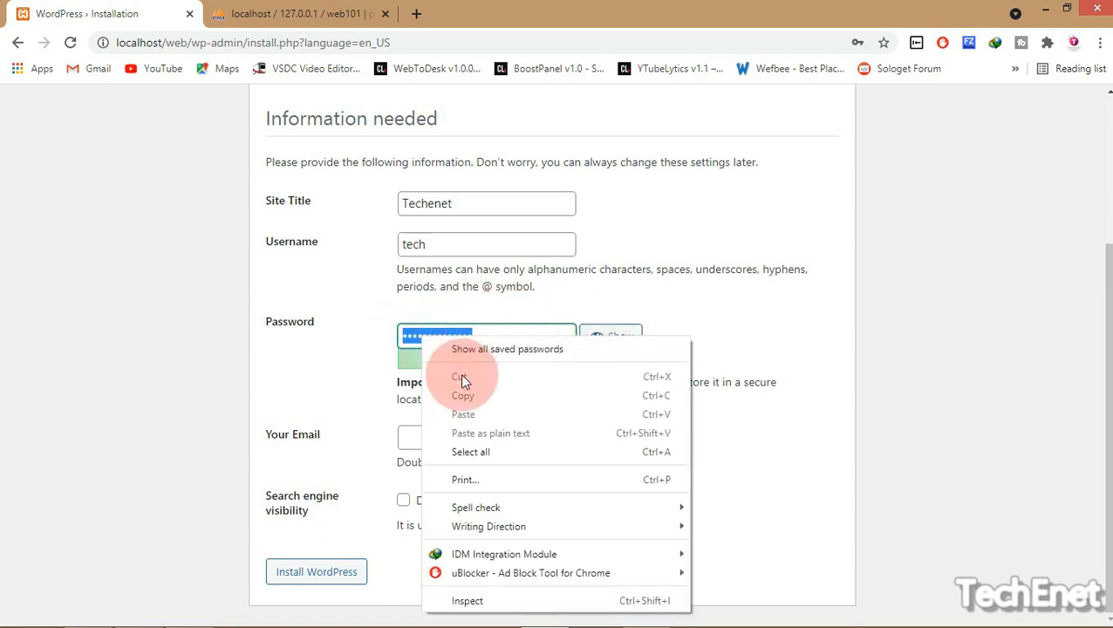
{"action": "left_click", "coordinate": [402, 320]}
{"action": "left_click", "coordinate": [486, 436]}
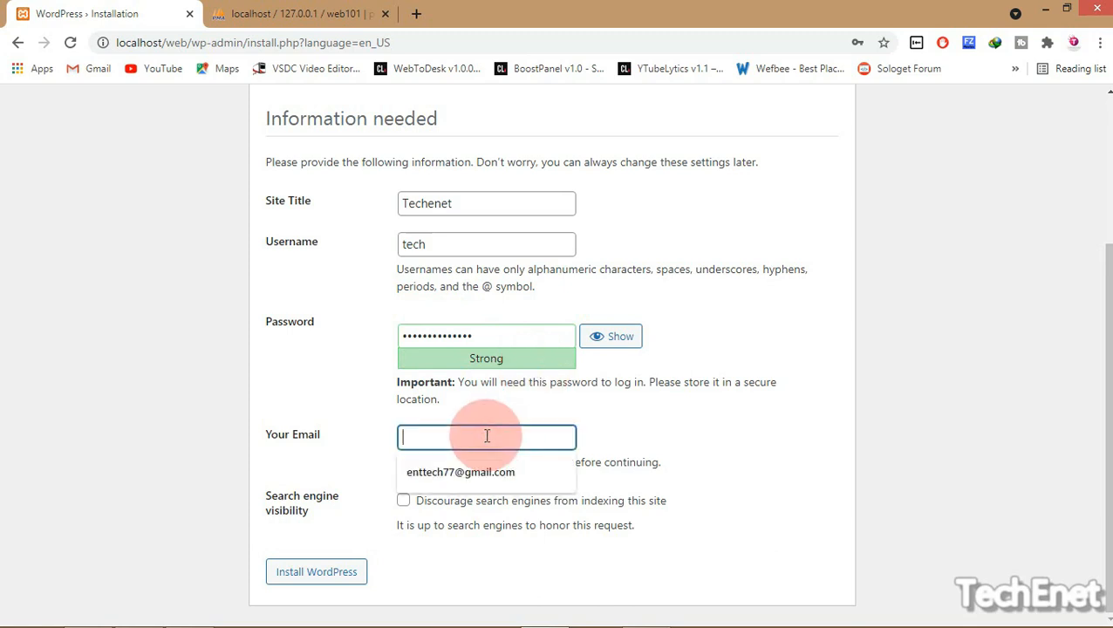
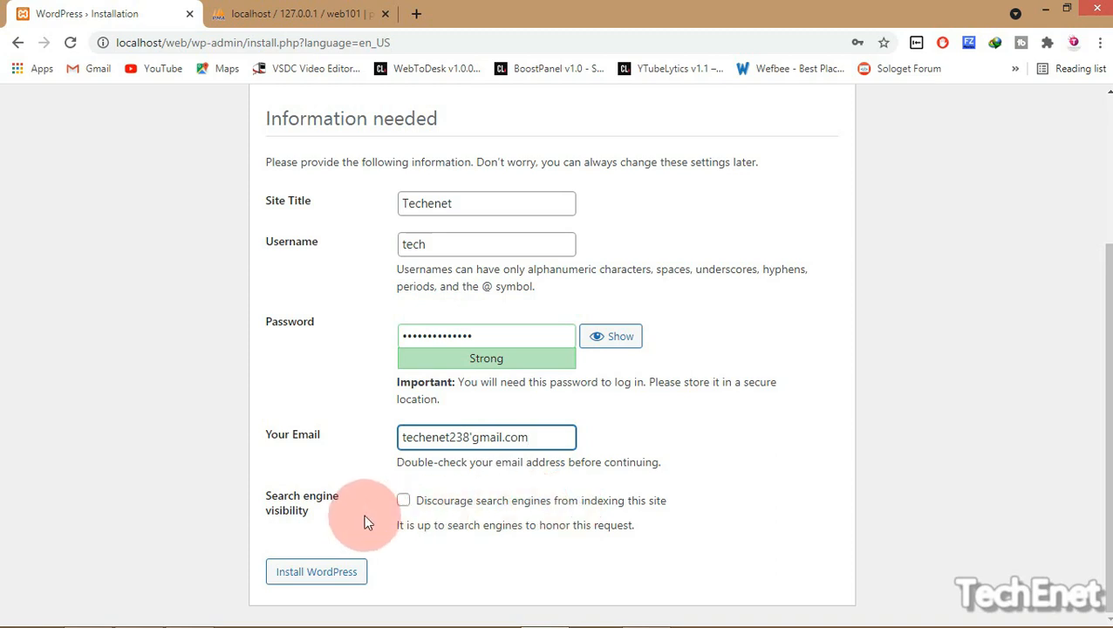
{"action": "left_click", "coordinate": [316, 579]}
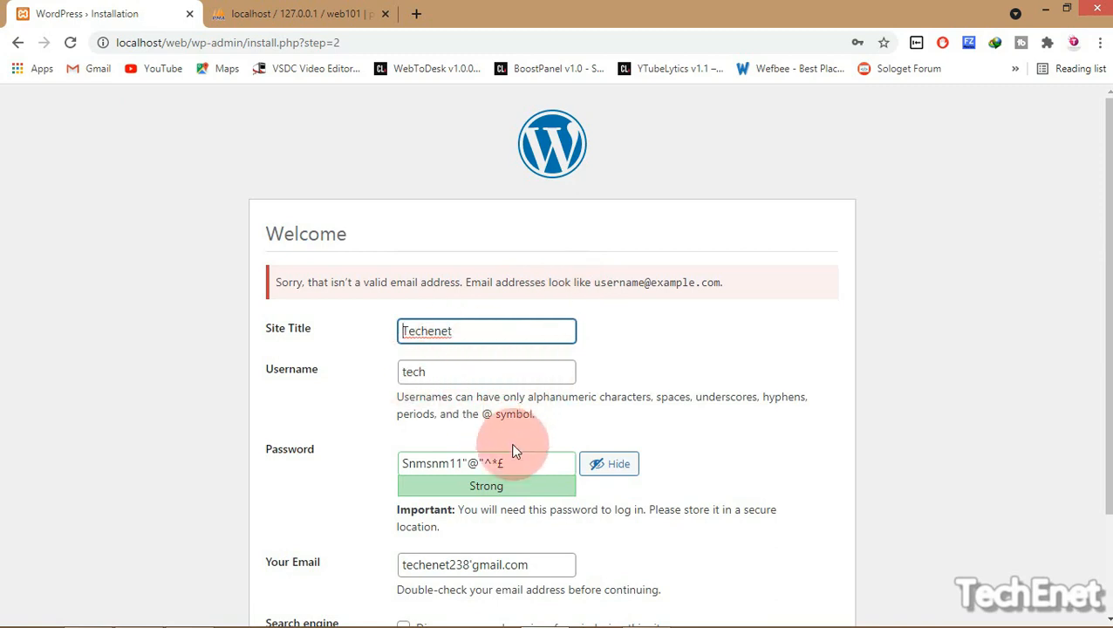
Change the Site Title to lowercase techenet
{"action": "left_click", "coordinate": [609, 463]}
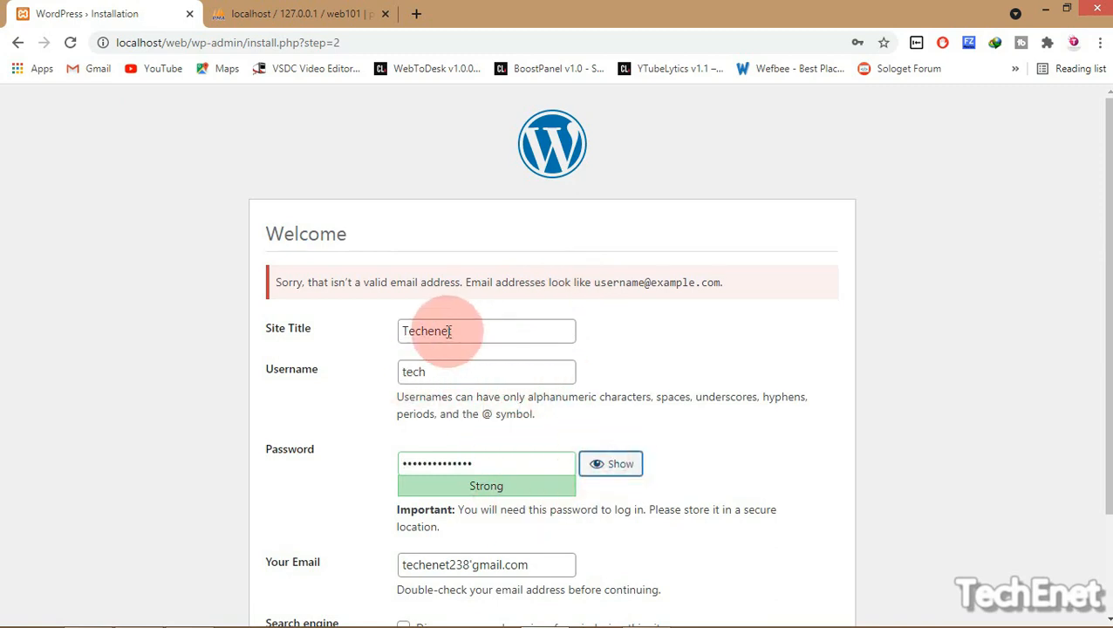
{"action": "left_click", "coordinate": [483, 330]}
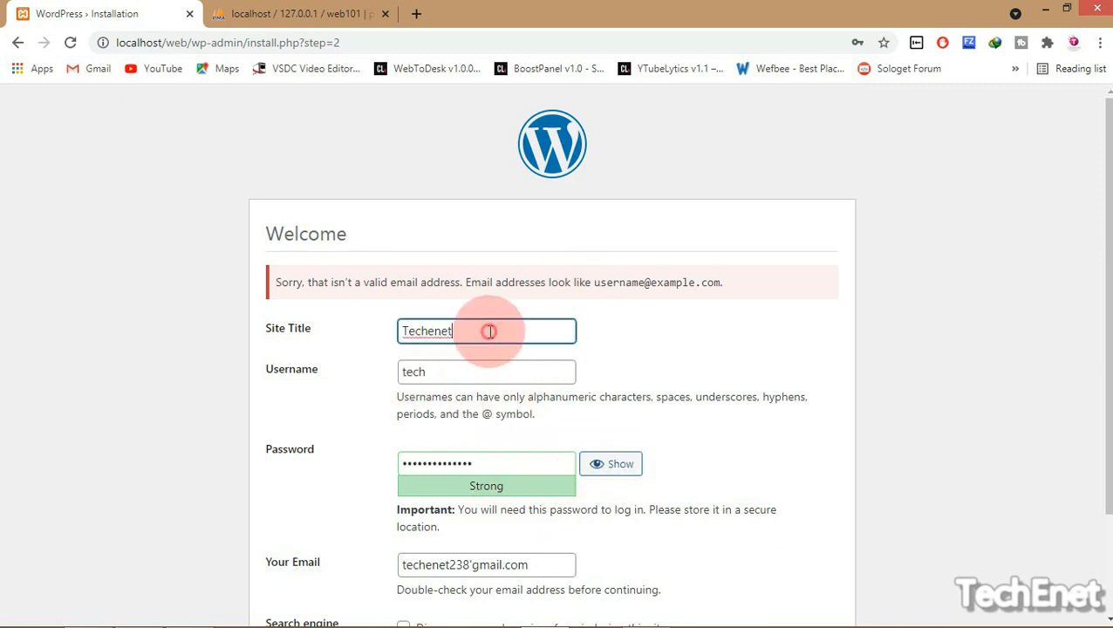
{"action": "left_click", "coordinate": [407, 333]}
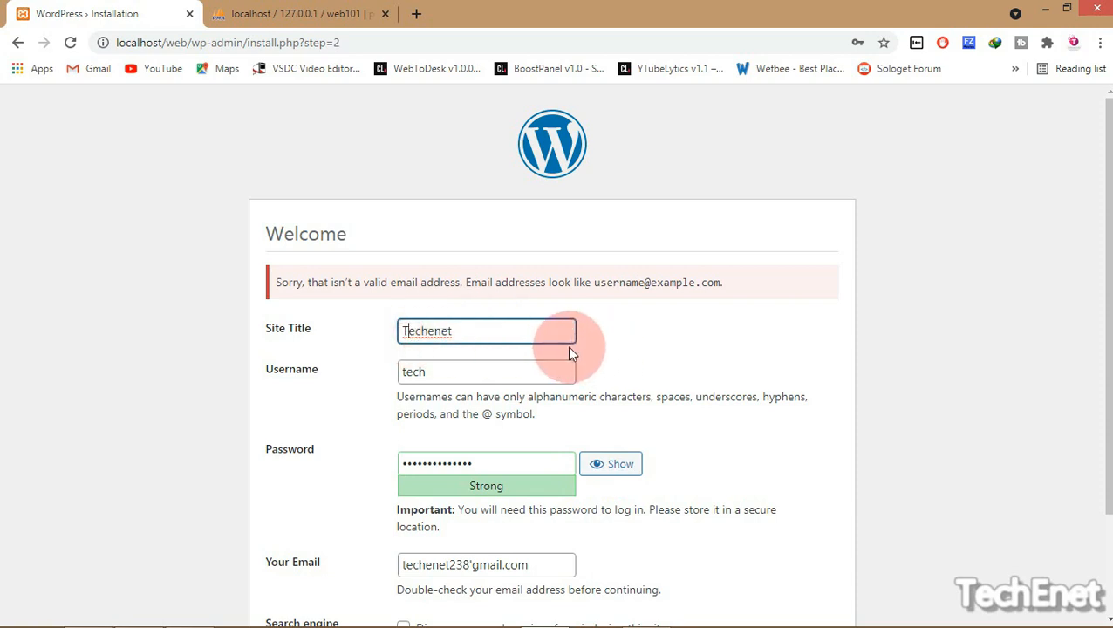
{"action": "key", "text": "BackSpace"}
{"action": "type", "text": "t"}
{"action": "left_click_drag", "start_coordinate": [1109, 358], "coordinate": [1108, 412]}
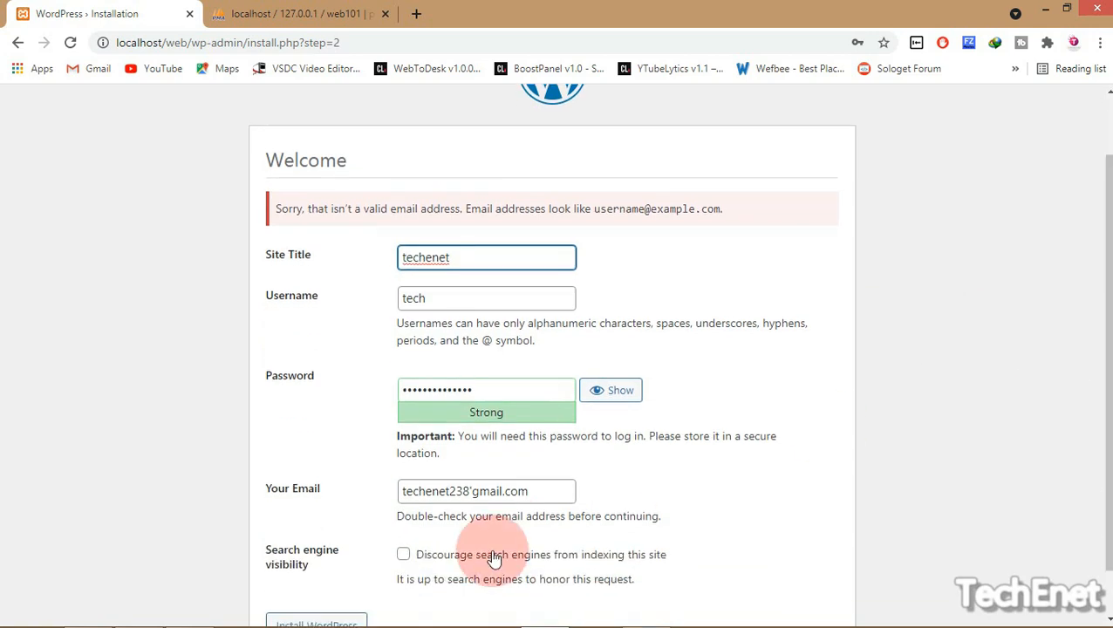
Add the missing @ to the e-mail address and install WordPress
{"action": "left_click", "coordinate": [493, 490]}
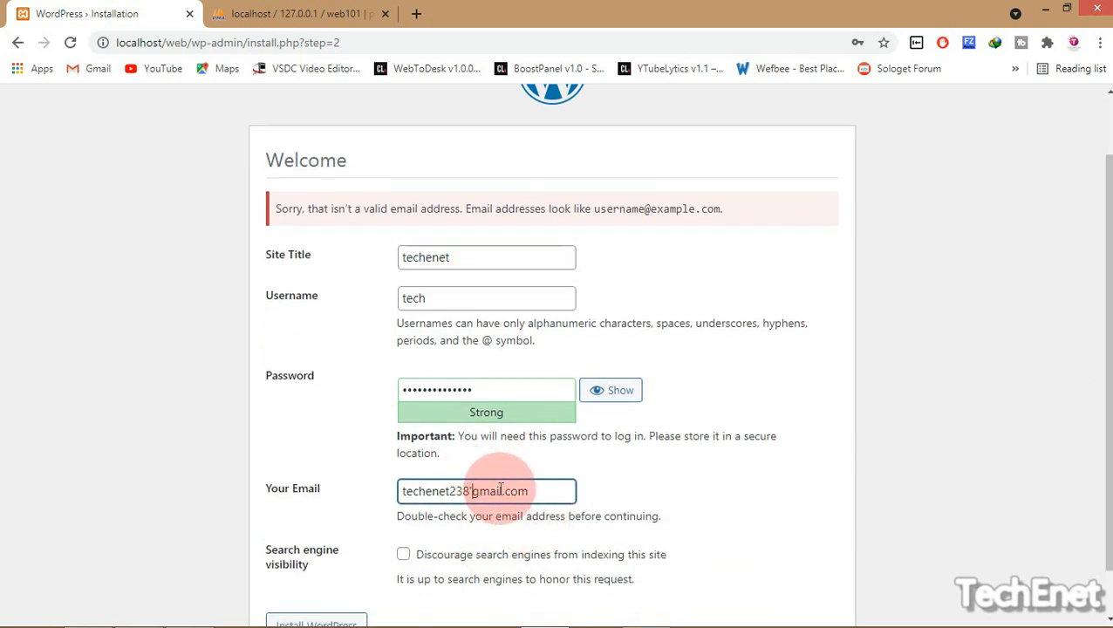
{"action": "type", "text": "@"}
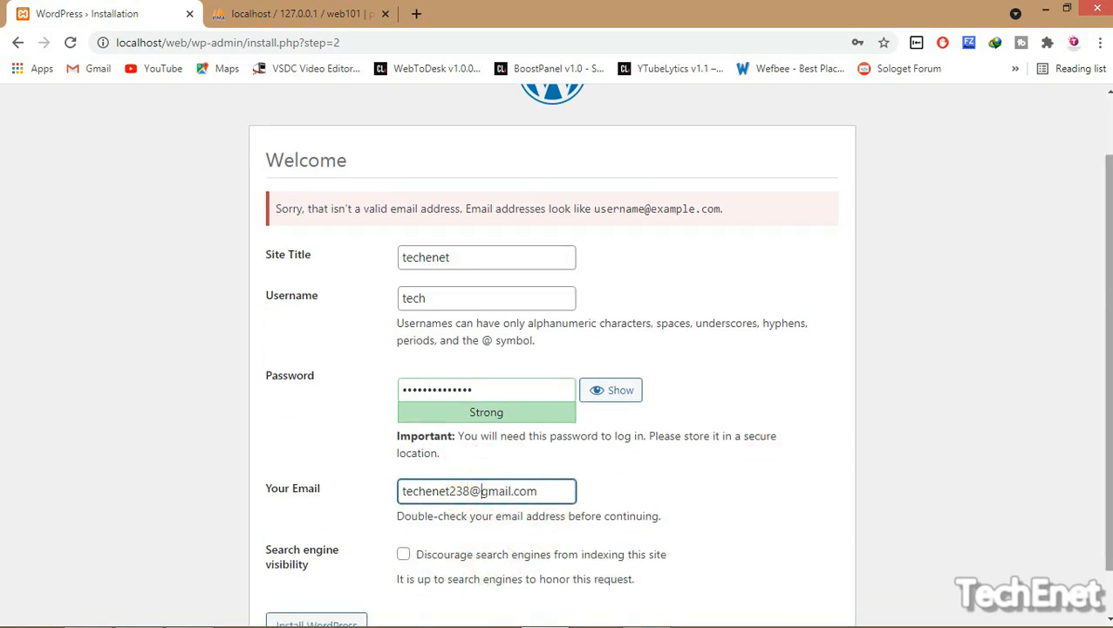
{"action": "scroll", "coordinate": [873, 456], "scroll_direction": "down", "scroll_amount": 1}
{"action": "left_click", "coordinate": [340, 571]}
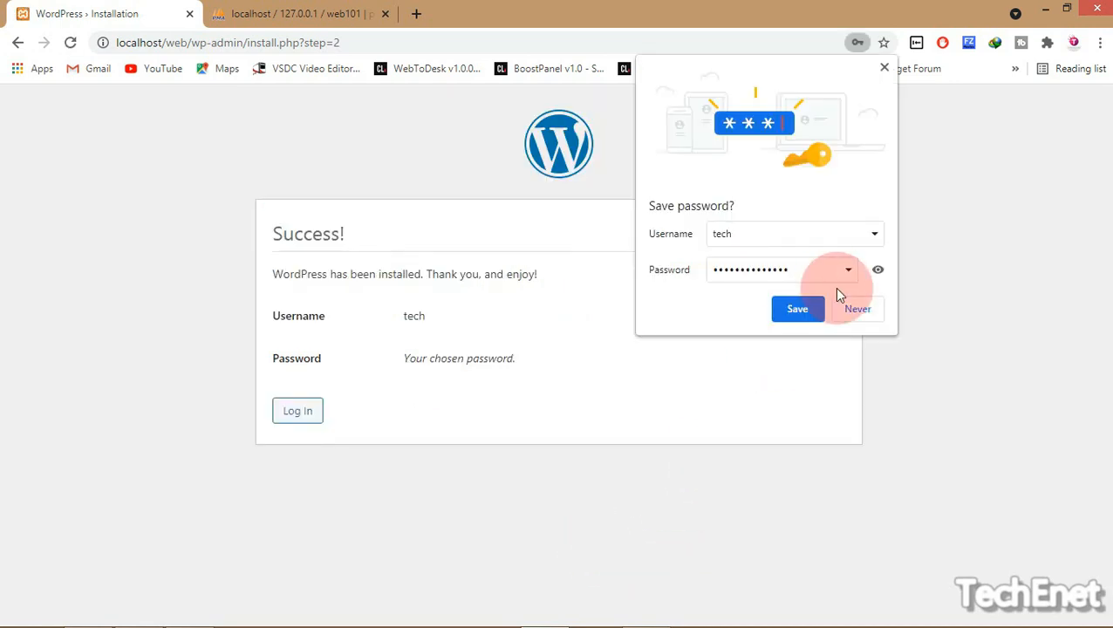
Save the password in Chrome, then sign in as tech on wp-login.php
{"action": "left_click", "coordinate": [820, 311]}
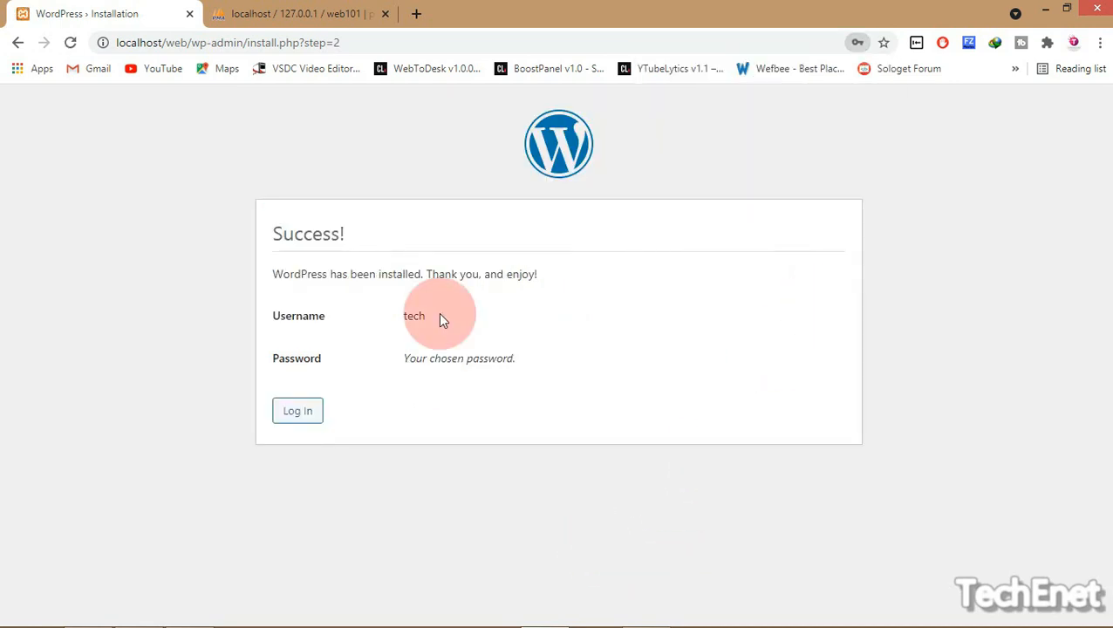
{"action": "left_click_drag", "start_coordinate": [279, 266], "coordinate": [624, 281]}
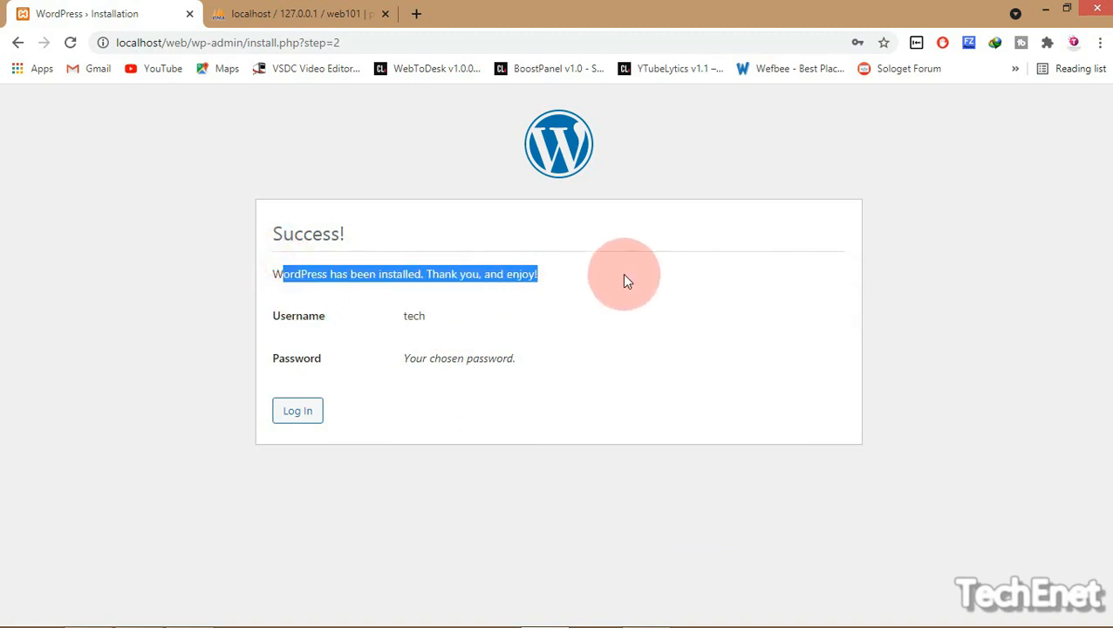
{"action": "left_click", "coordinate": [591, 273]}
{"action": "left_click", "coordinate": [295, 419]}
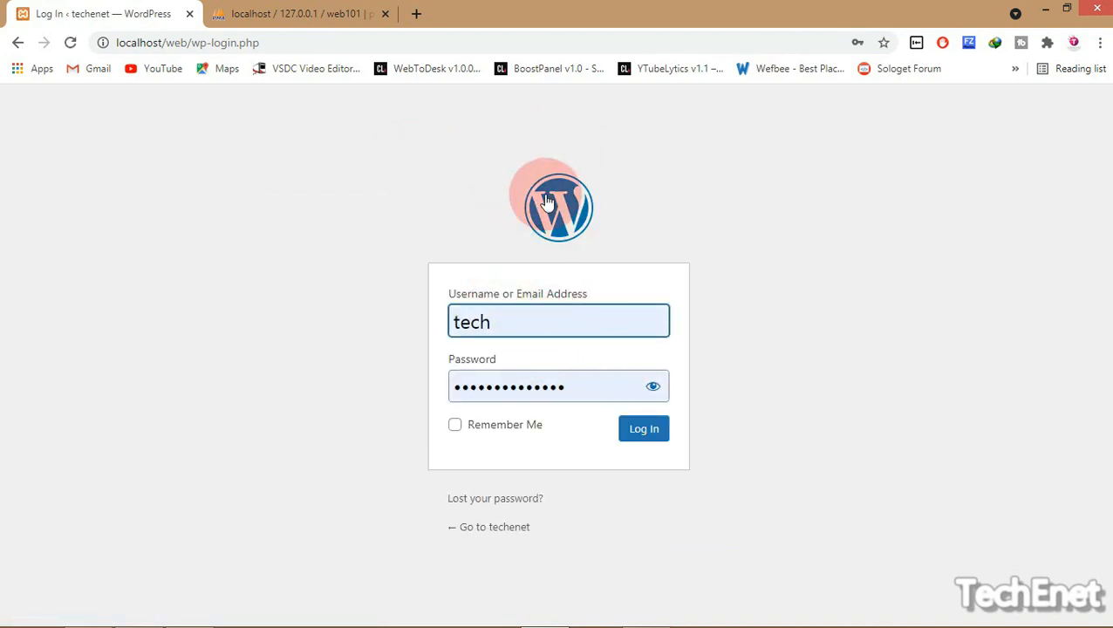
{"action": "left_click_drag", "start_coordinate": [546, 197], "coordinate": [676, 242]}
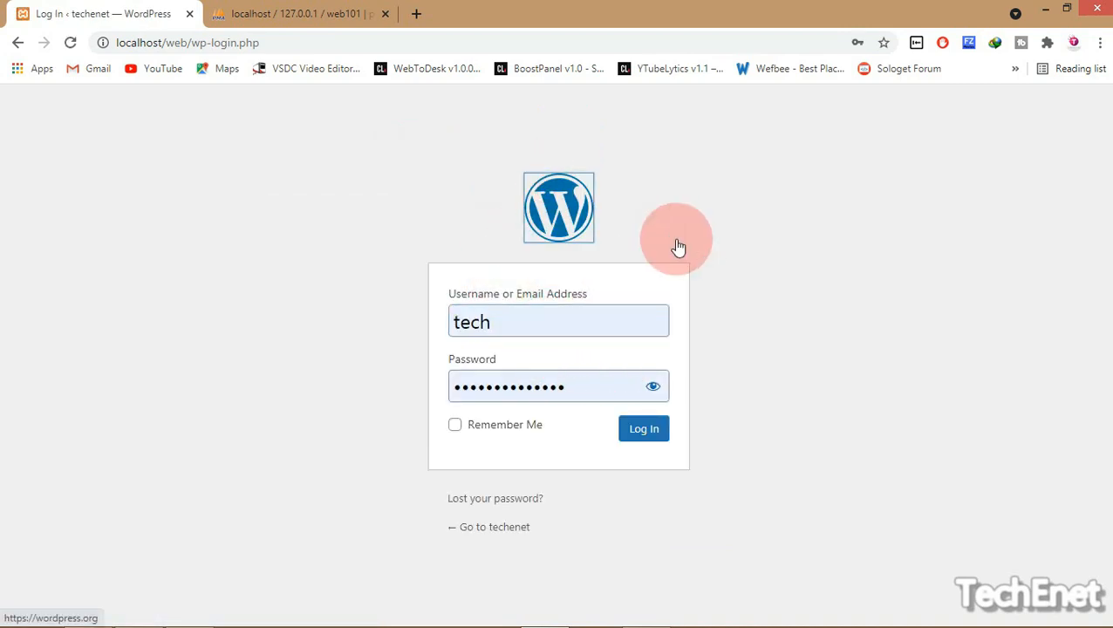
{"action": "left_click", "coordinate": [637, 434]}
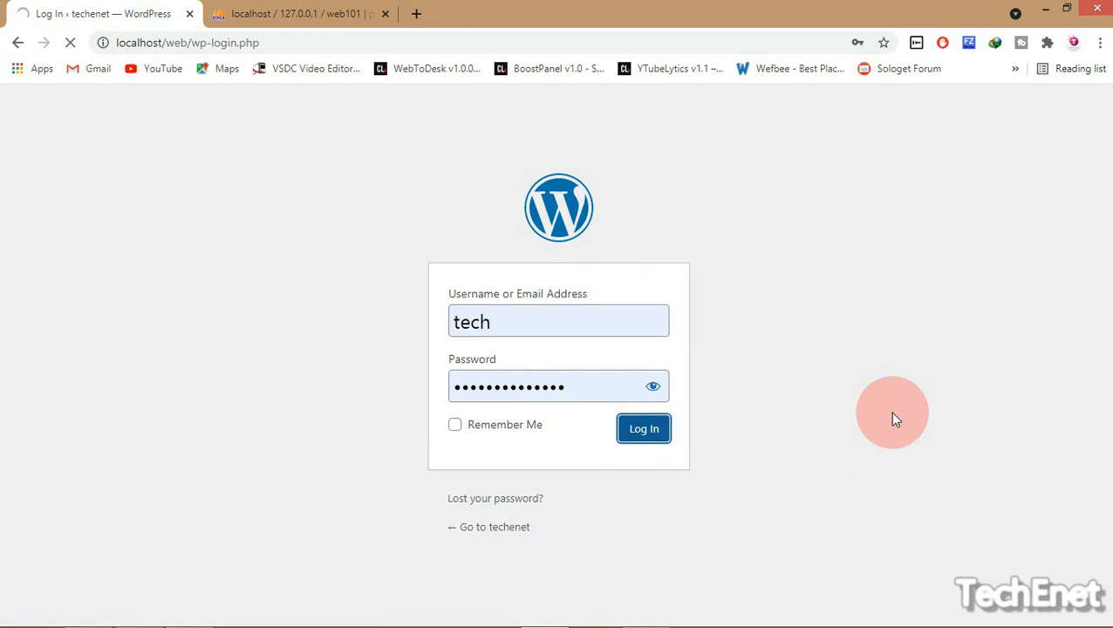